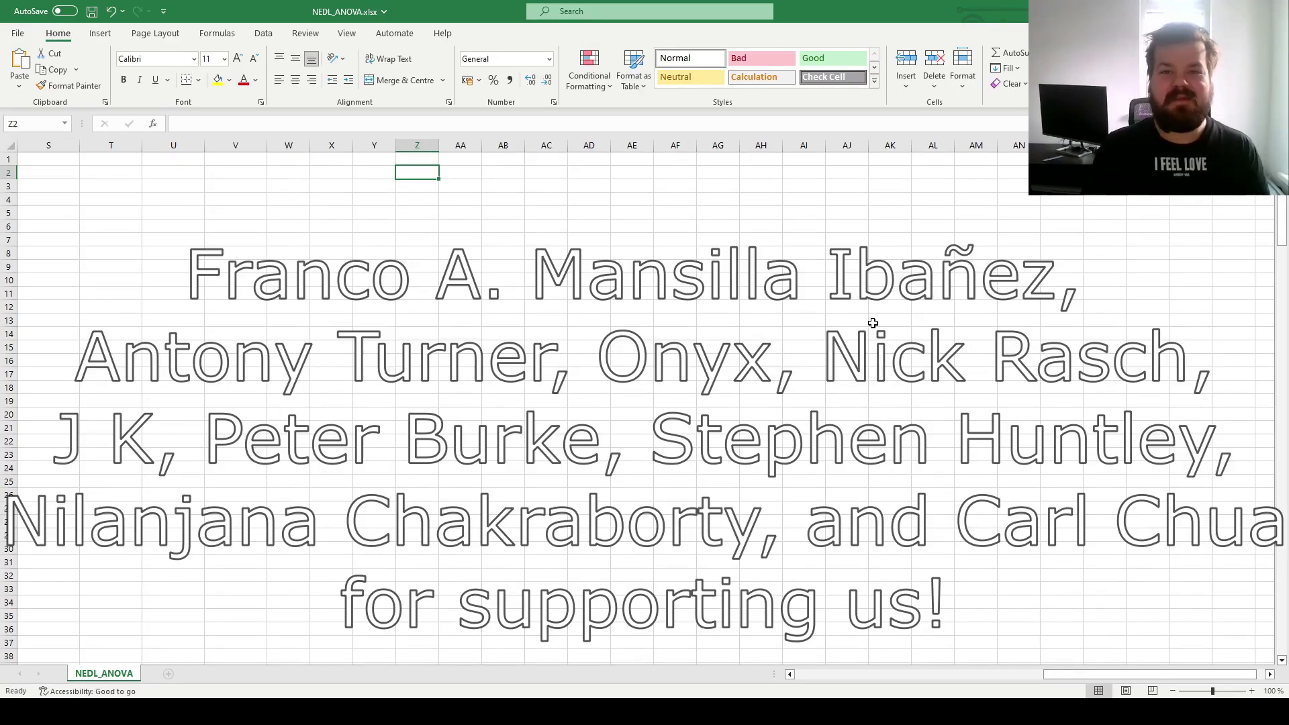
Examine the pumpkin data columns for weight, variety and fertiliser, together with the variety and fertiliser levels in the summary tables.
key("Home")
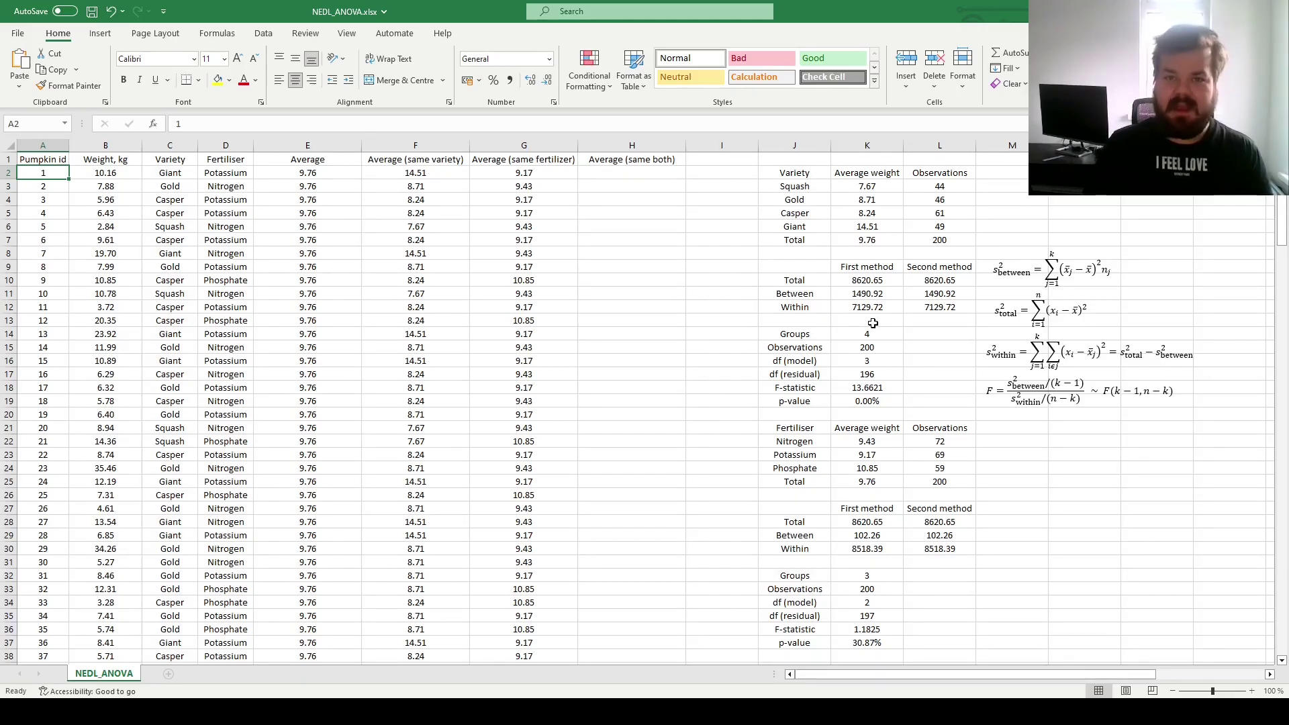
key("Up")
key("Right")
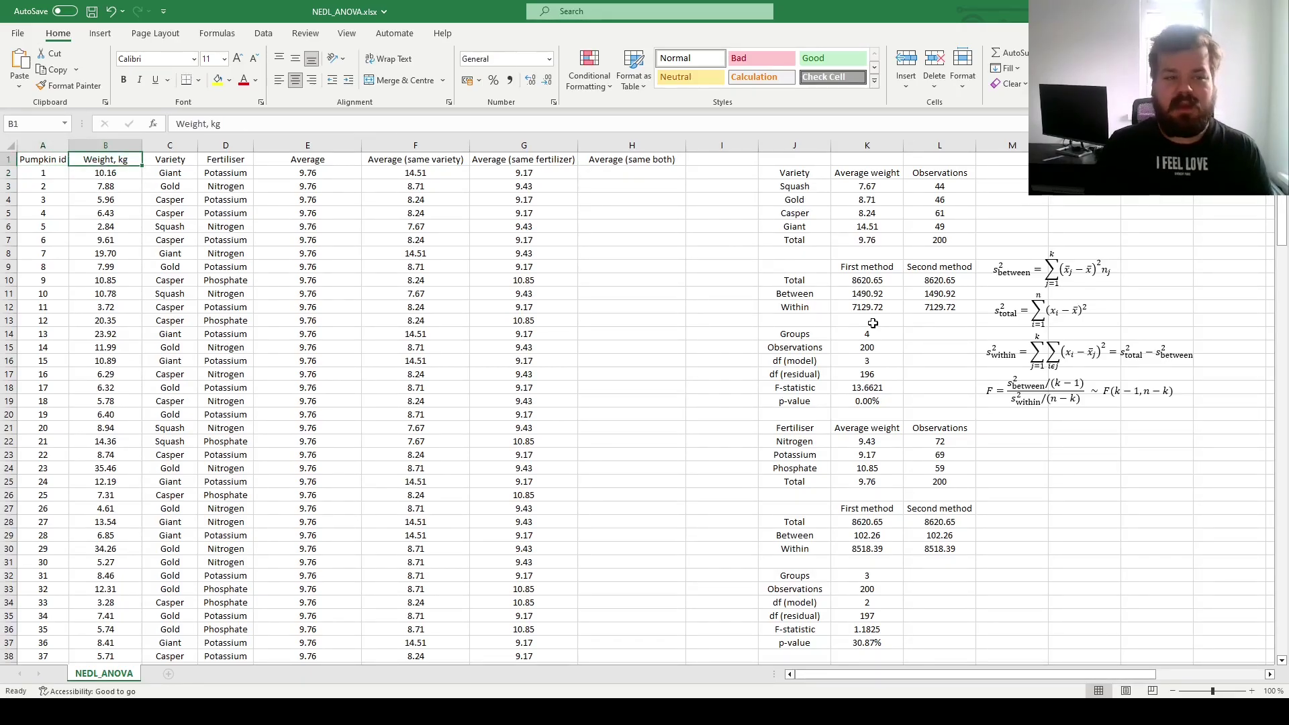
key("ctrl+shift+Down")
key("ctrl+shift+Up")
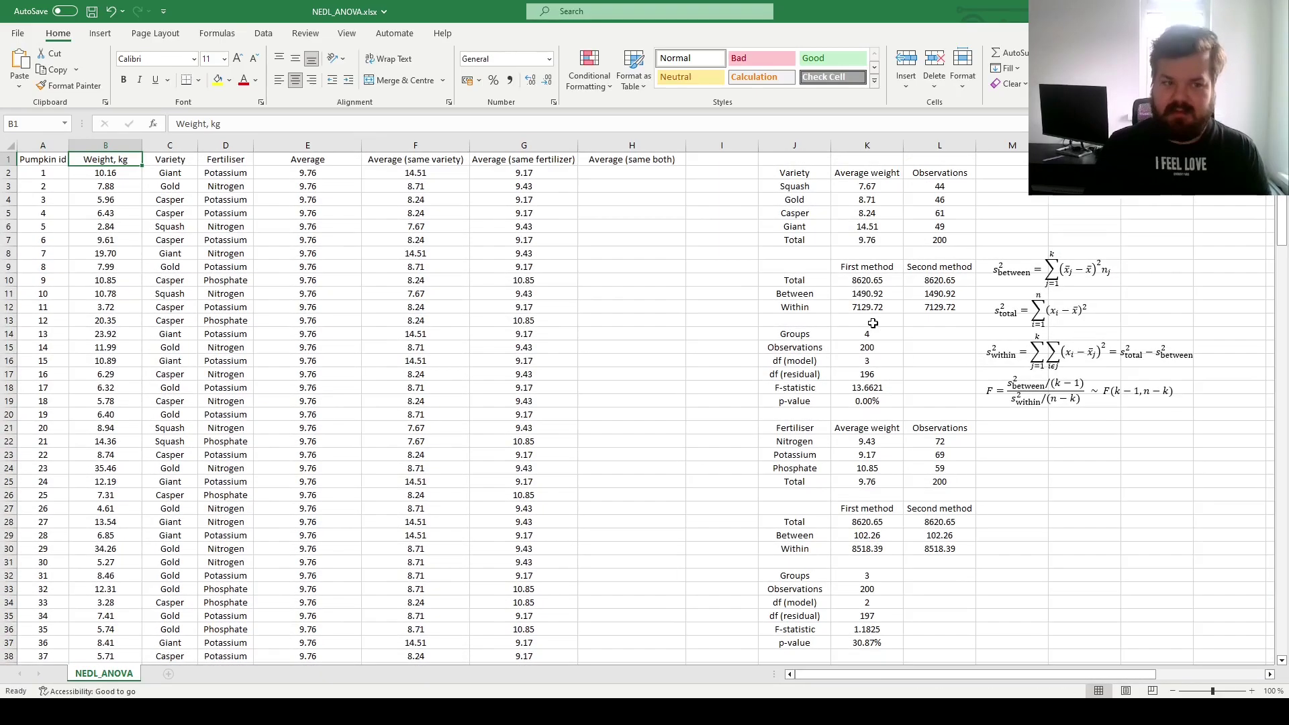
key("Right")
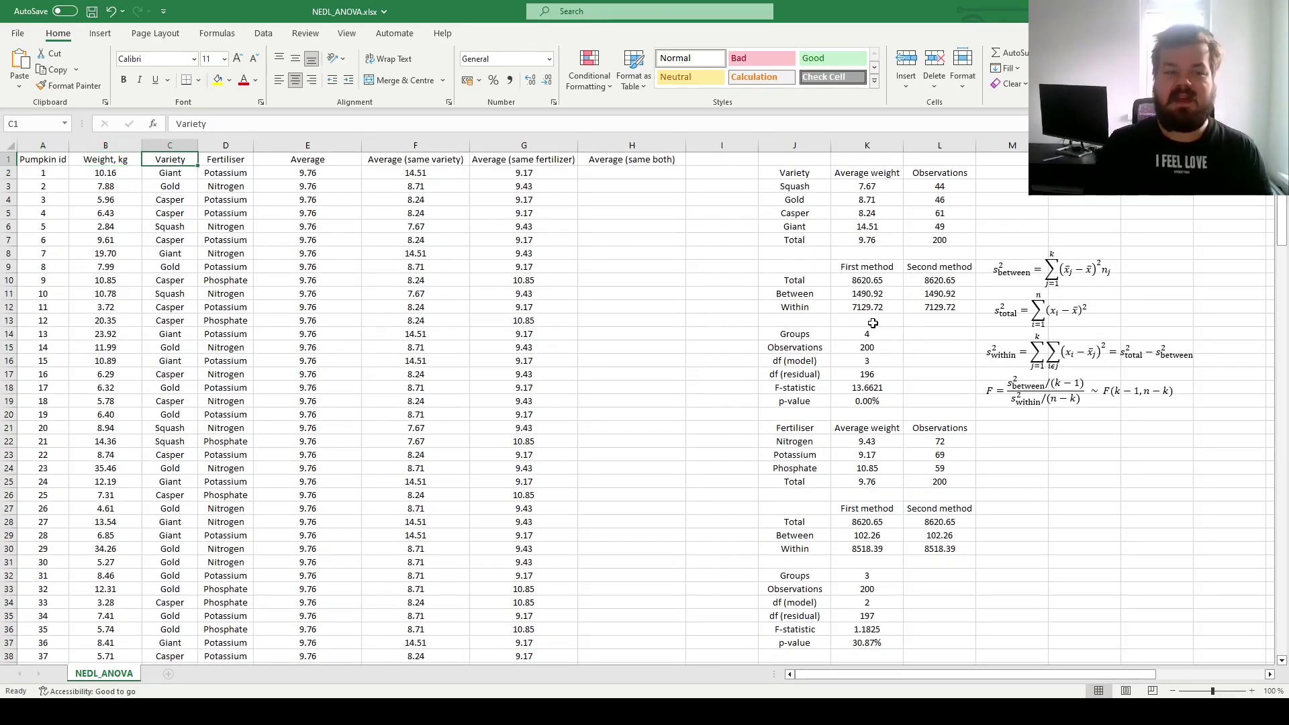
left_click_drag(794, 186, 796, 227)
left_click(212, 163)
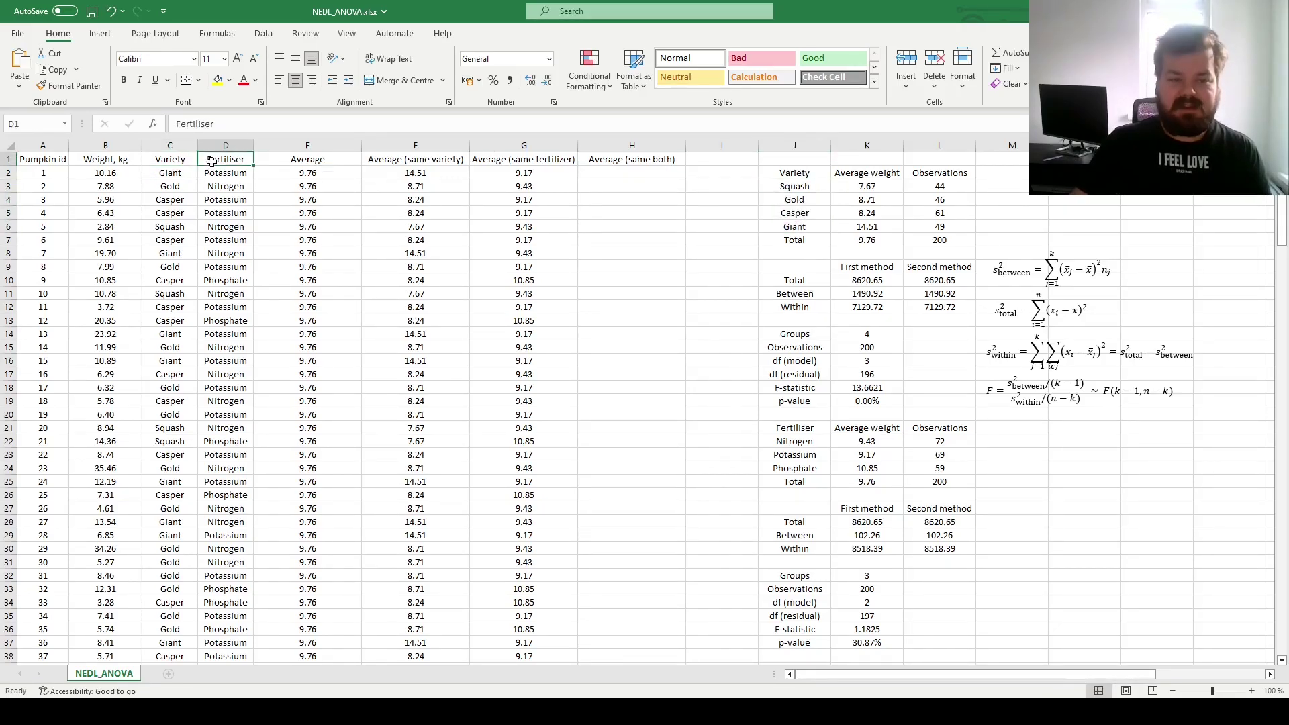
left_click(225, 172)
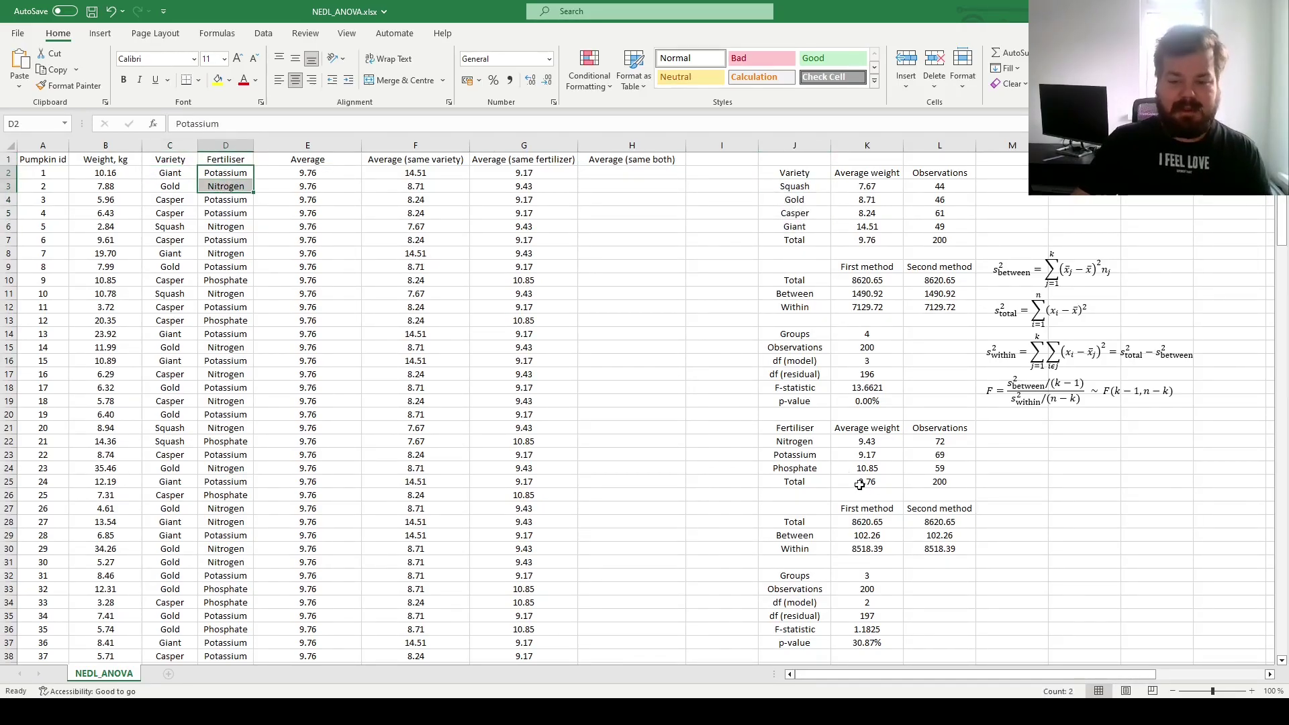
left_click(794, 451)
left_click_drag(793, 441, 795, 471)
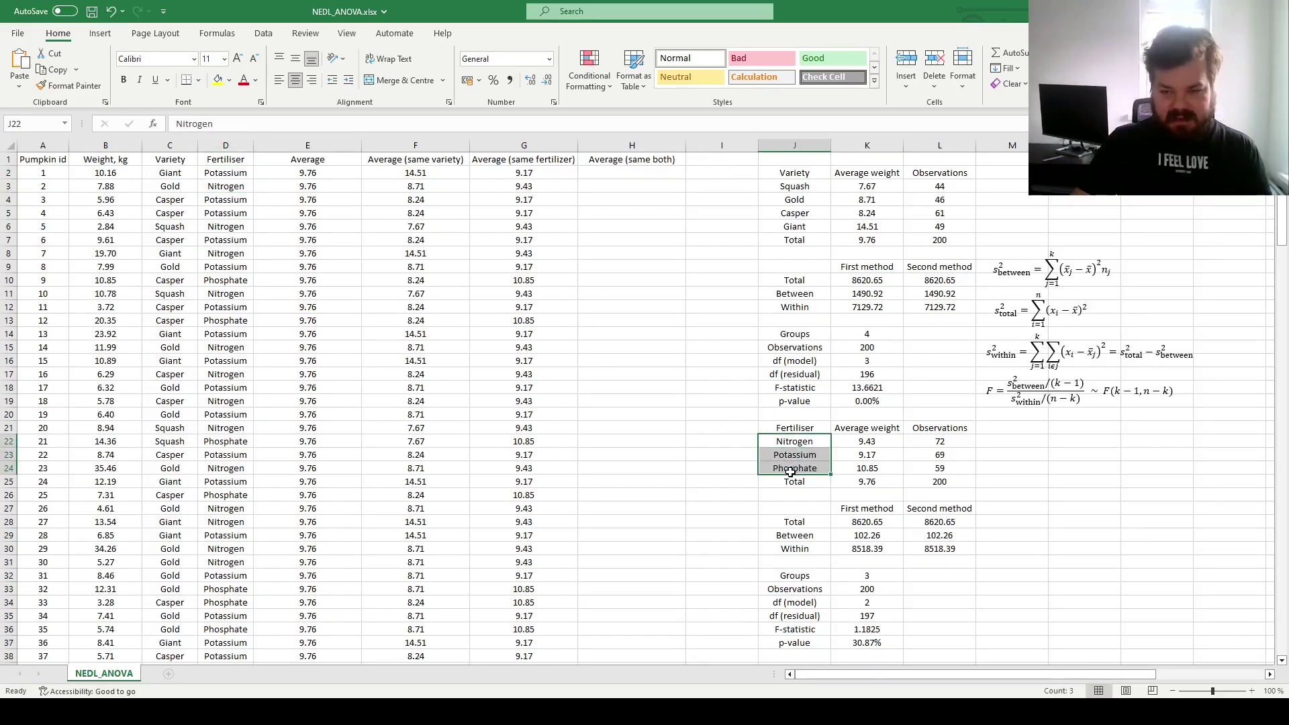
left_click(719, 438)
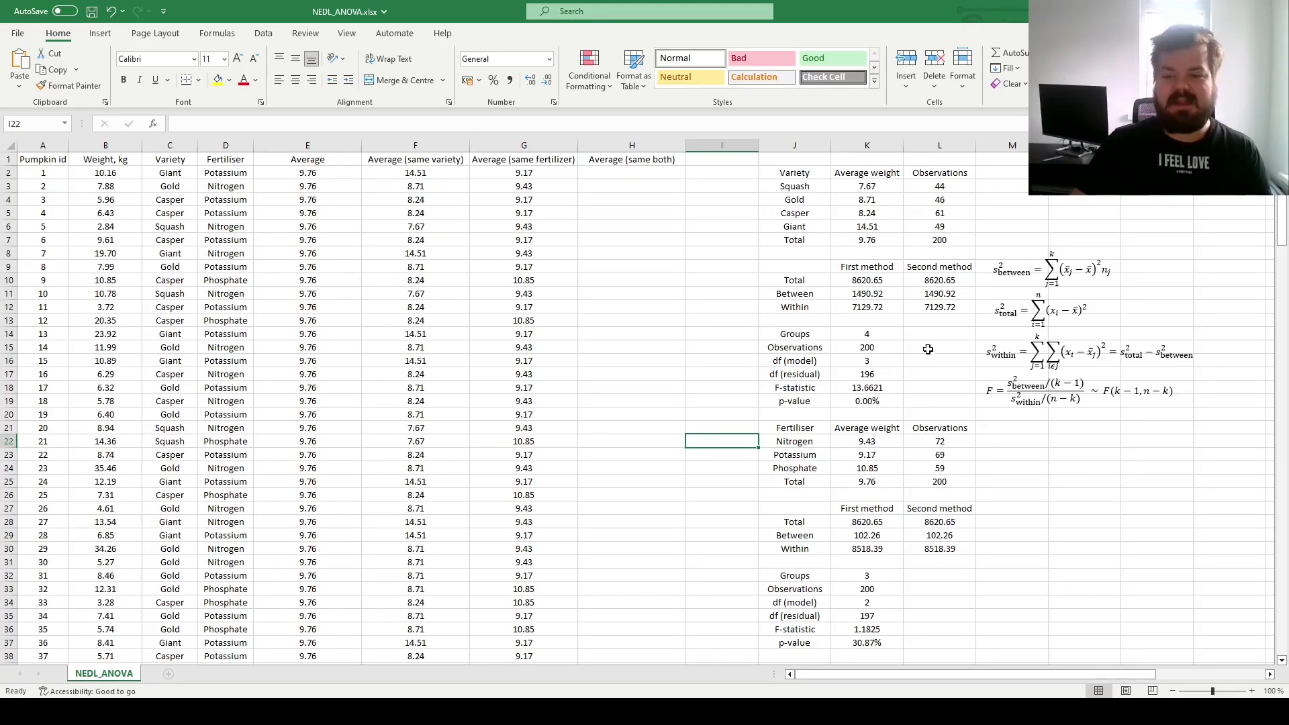
Review the one-way ANOVA results for variety and fertiliser, including group averages, degrees of freedom, F-statistics and p-values.
left_click_drag(866, 335, 873, 402)
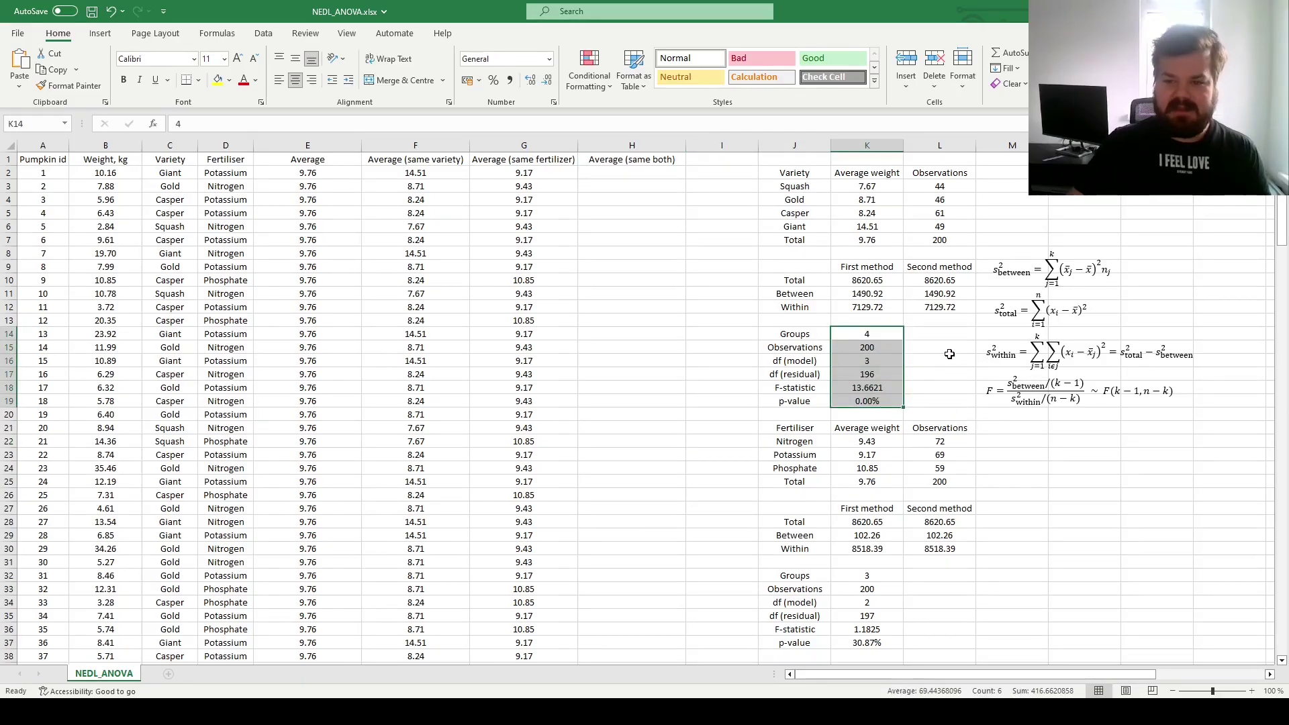
left_click(847, 226)
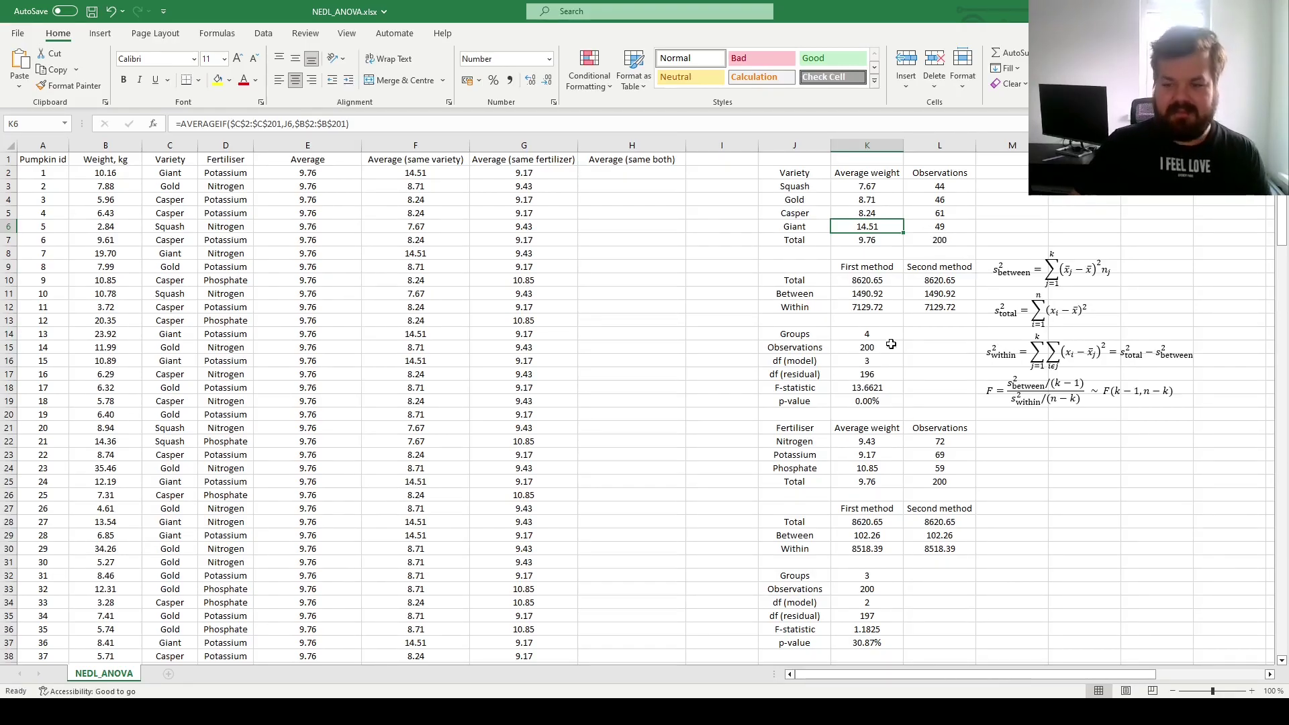
left_click(870, 391)
left_click_drag(870, 393, 870, 402)
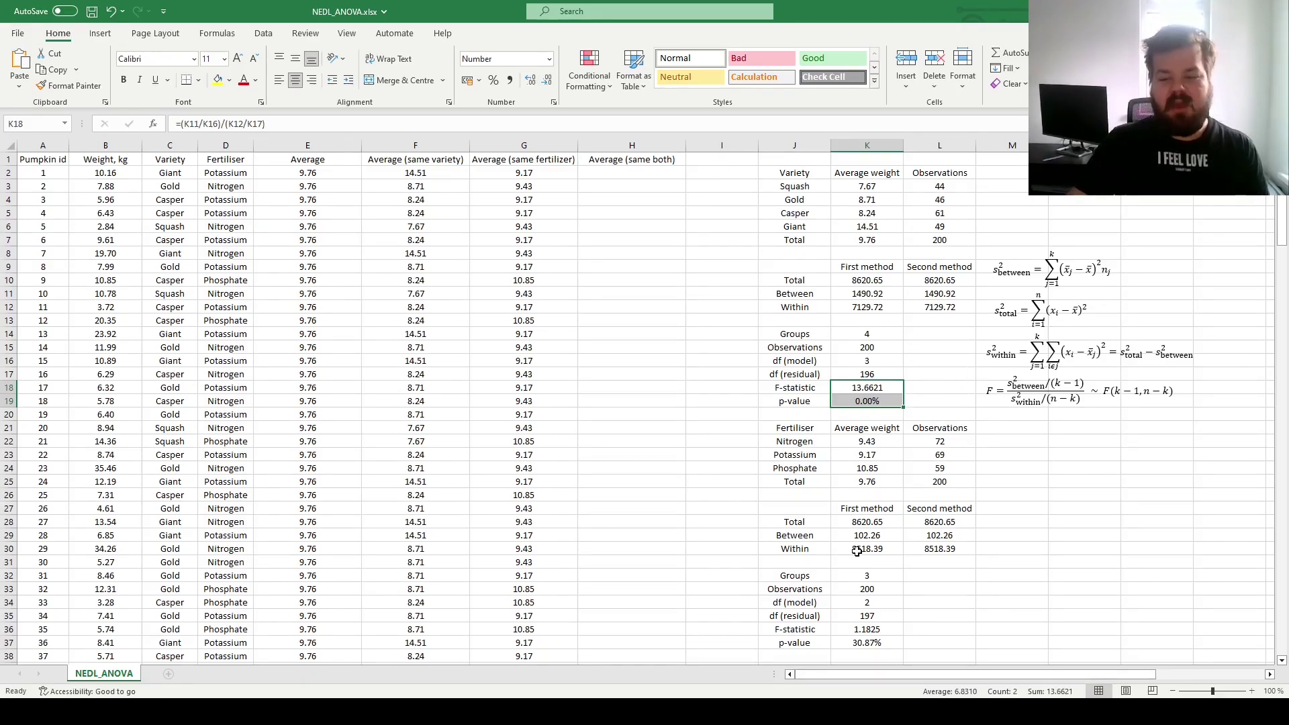
left_click_drag(805, 445, 799, 468)
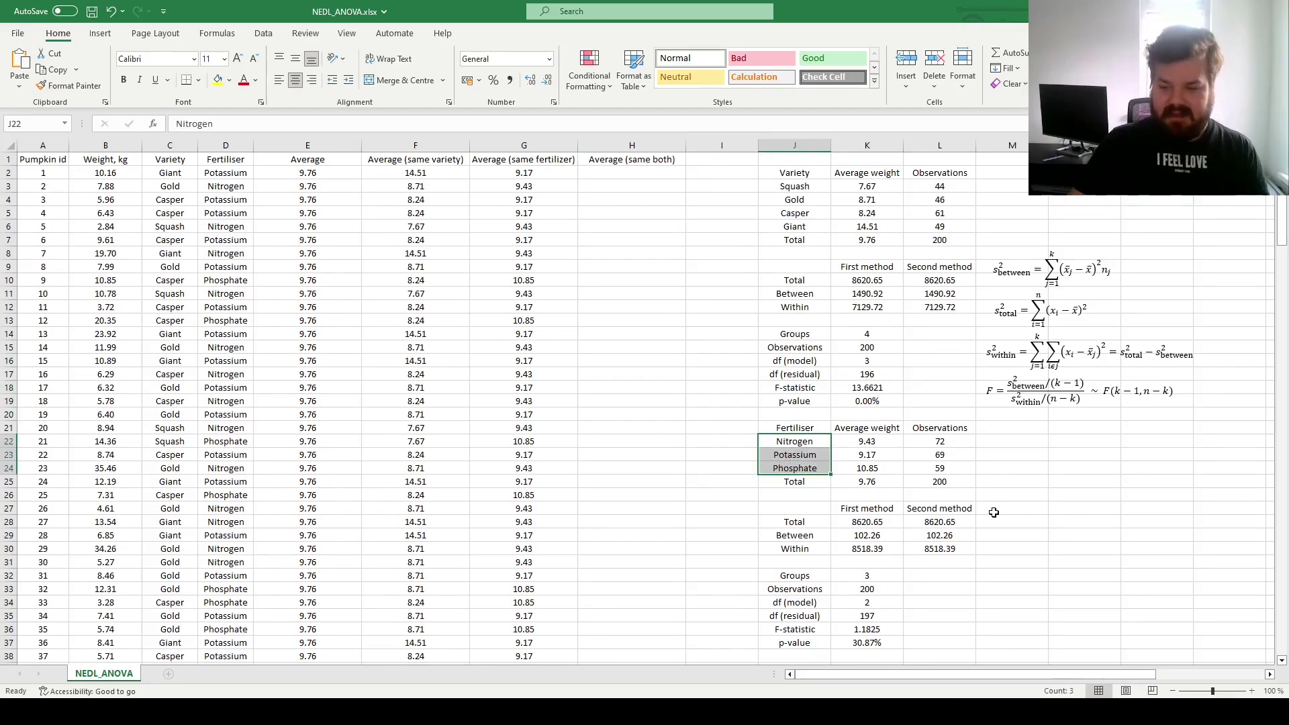
left_click_drag(867, 581, 871, 639)
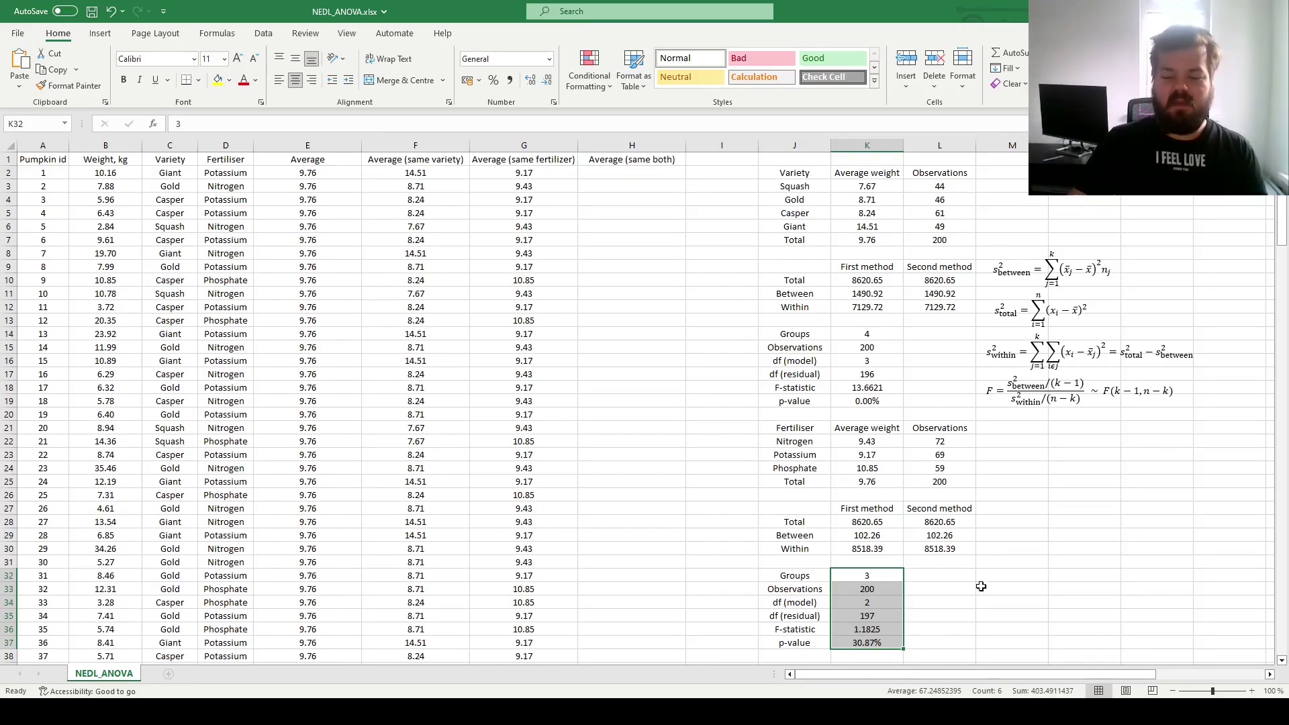
left_click(887, 630)
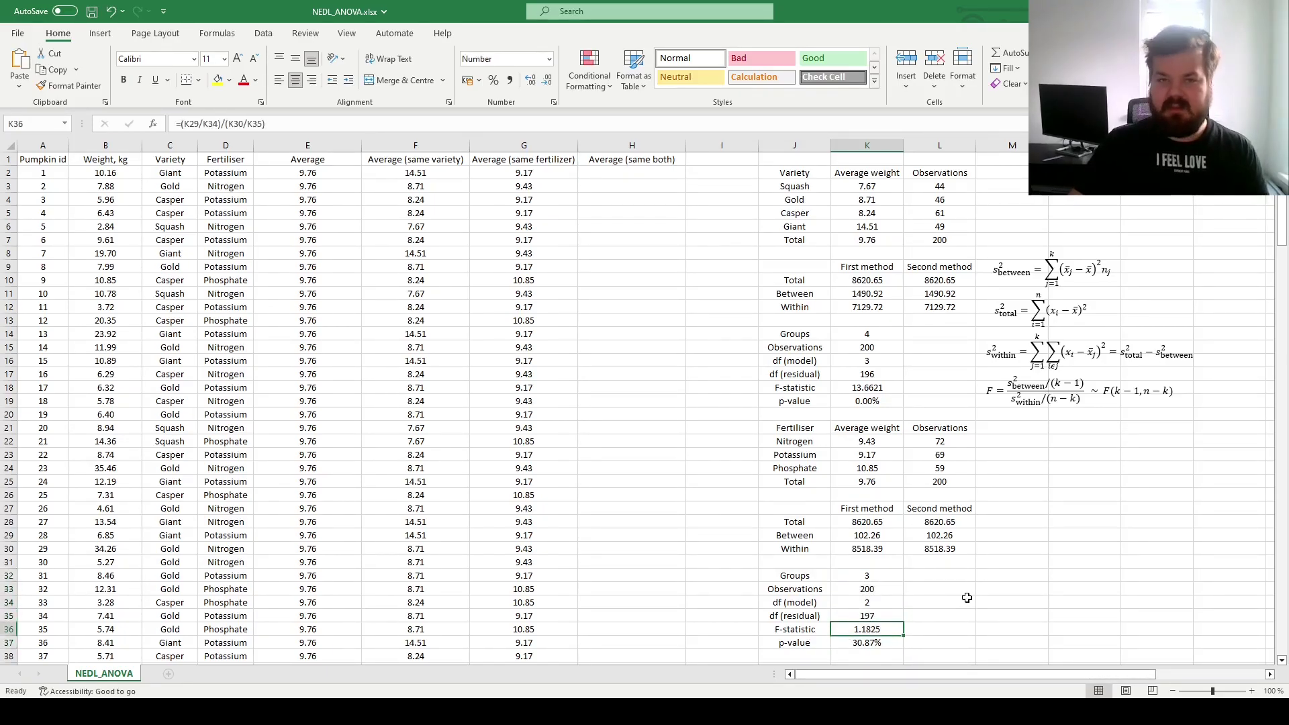
left_click(873, 642)
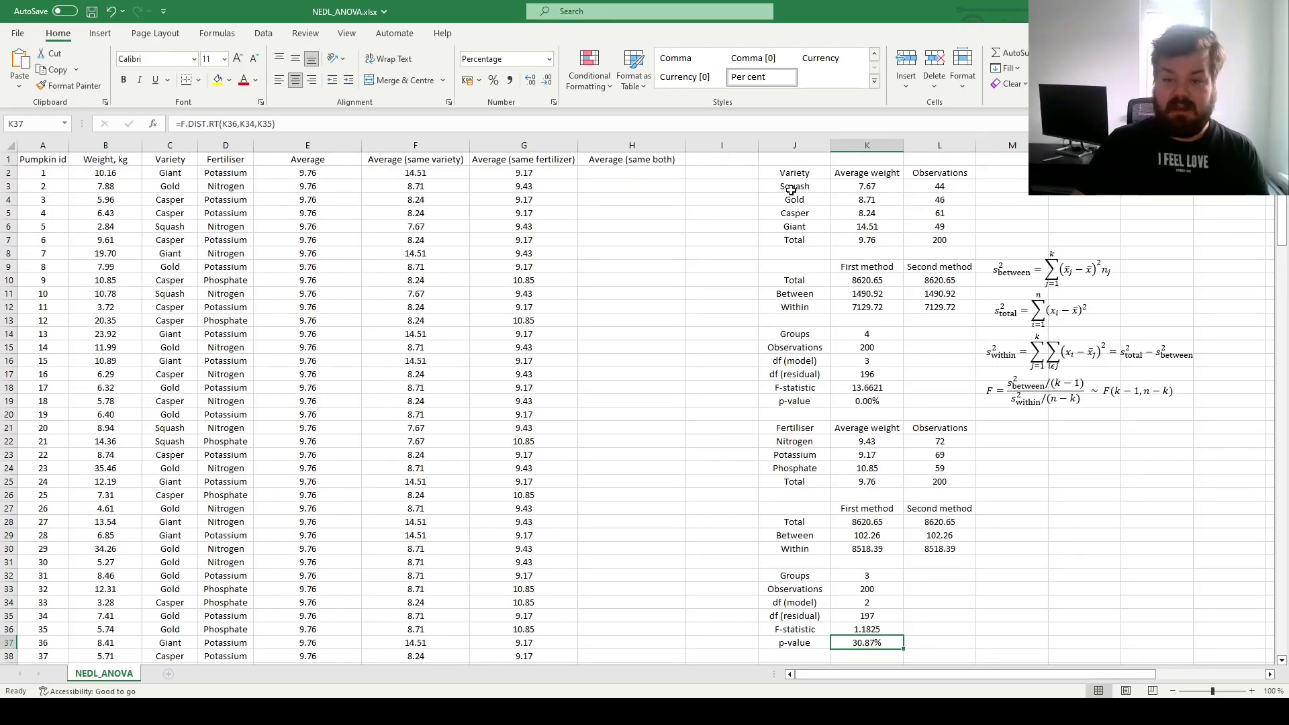
Compare the variety levels with the fertiliser levels and inspect the empty variety-by-fertiliser average table at J39:M43.
left_click_drag(791, 189, 794, 228)
left_click_drag(799, 444, 798, 468)
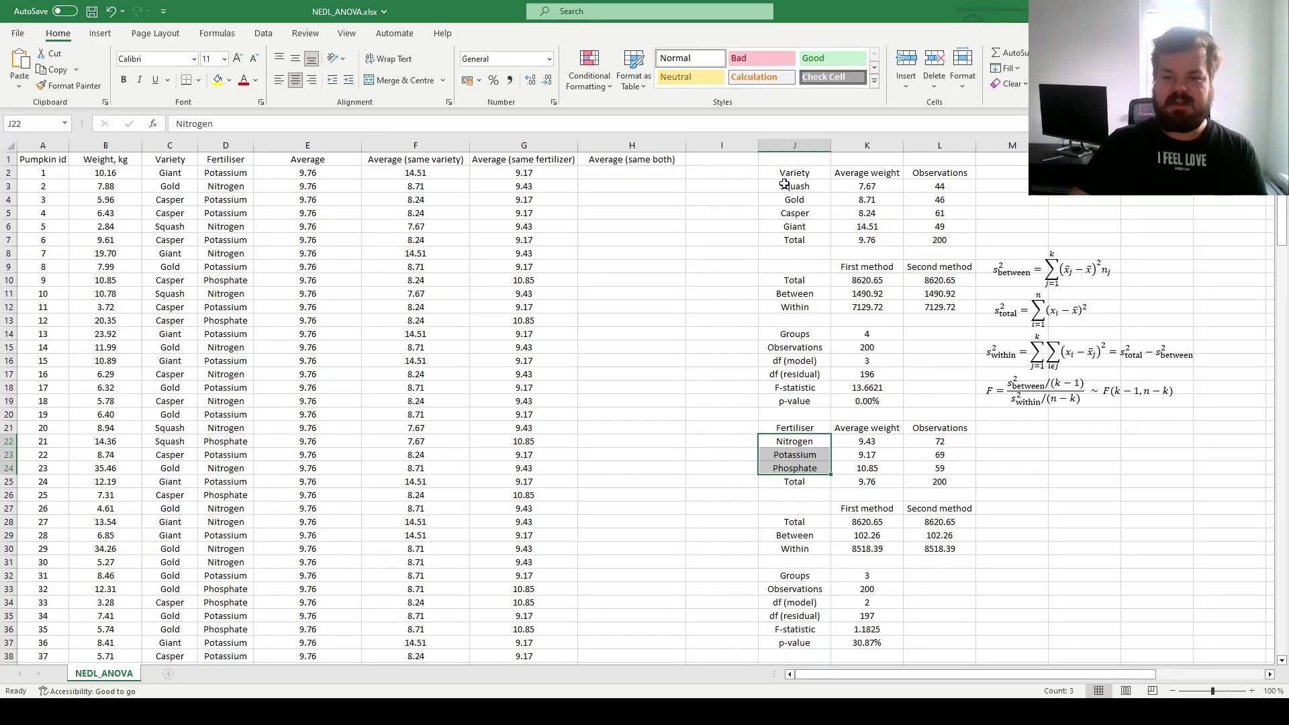
left_click_drag(784, 185, 798, 225)
left_click_drag(806, 440, 806, 469)
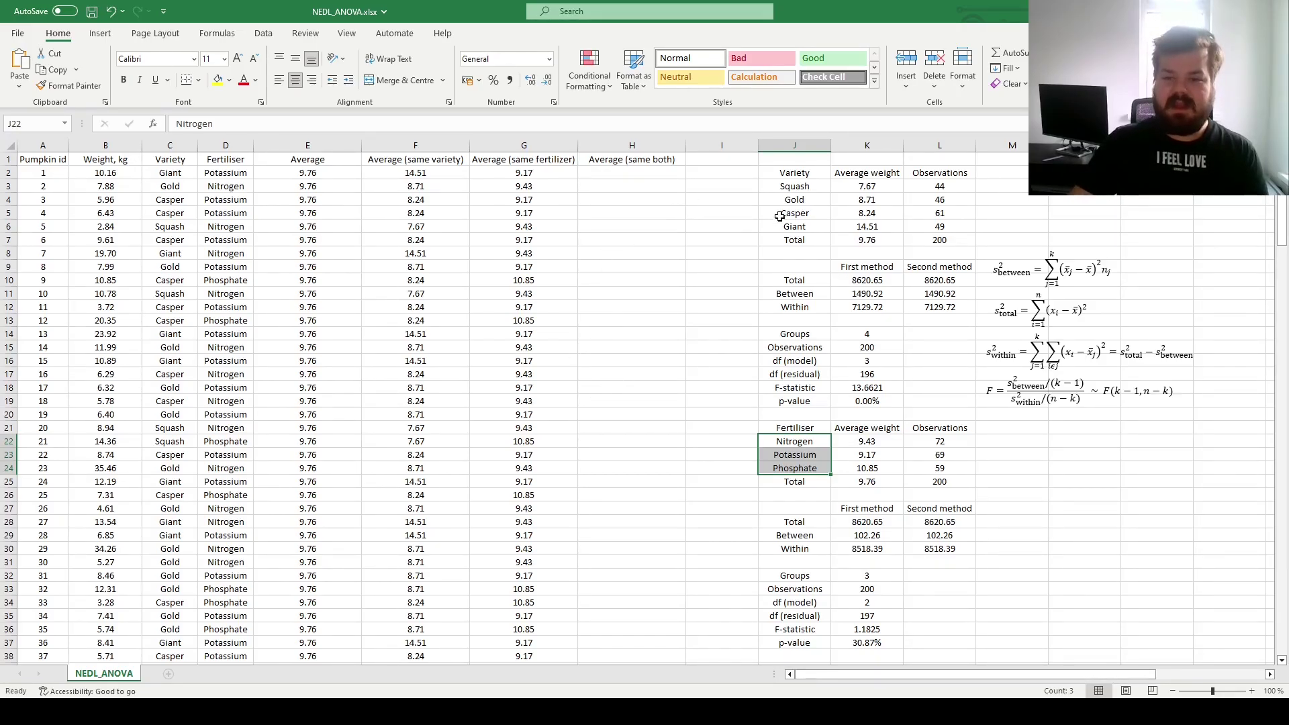
left_click_drag(792, 190, 796, 225)
left_click_drag(793, 439, 796, 469)
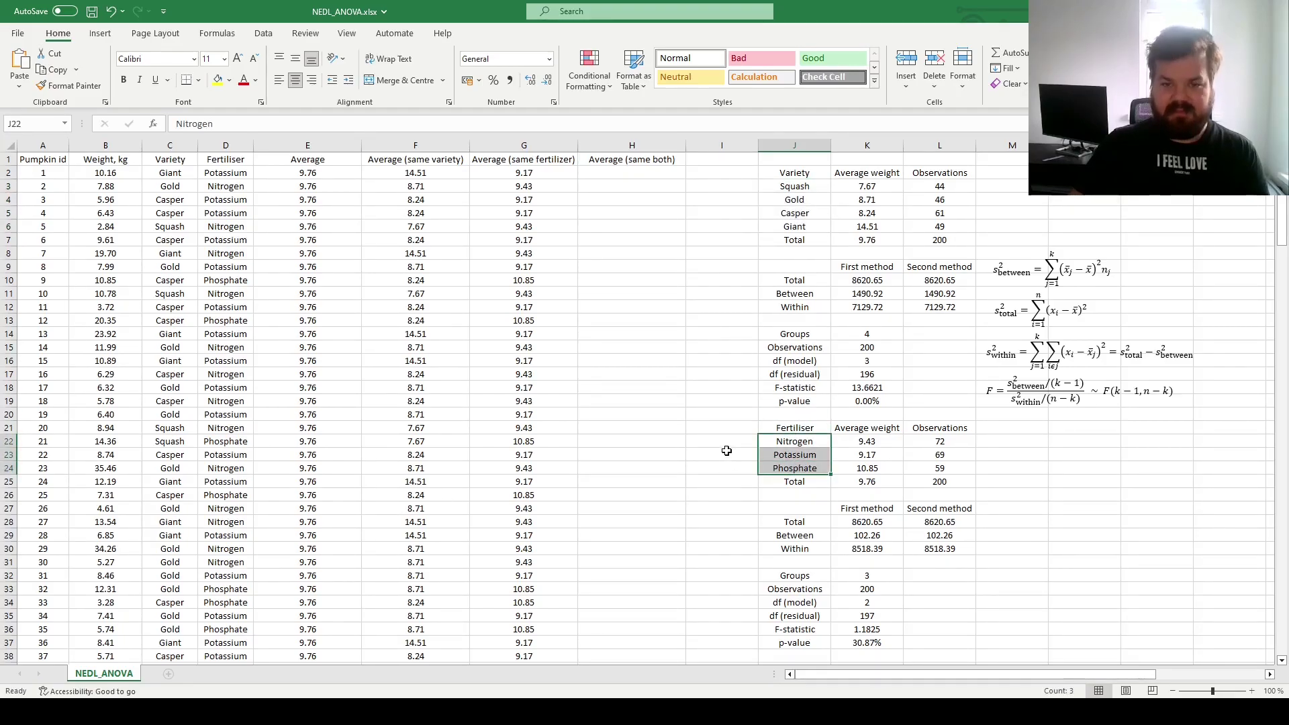
scroll(729, 447, "down", 3)
scroll(785, 500, "down", 2)
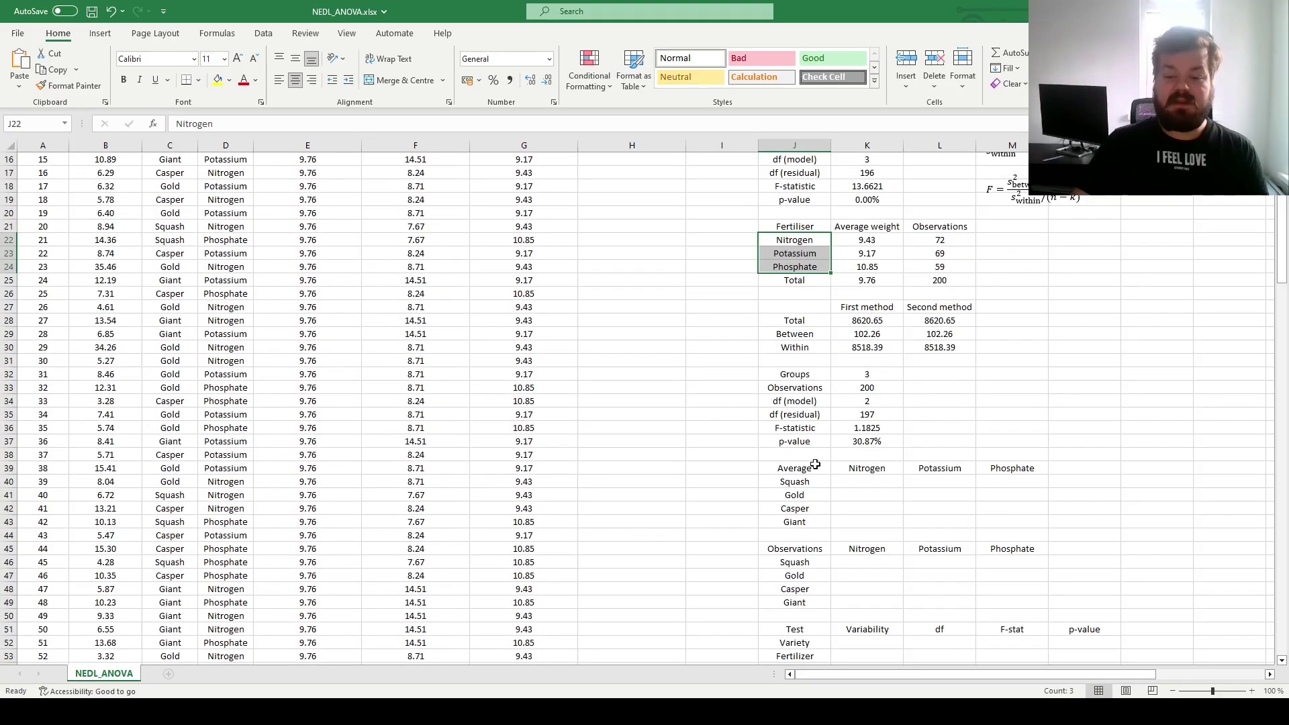
left_click_drag(796, 468, 994, 520)
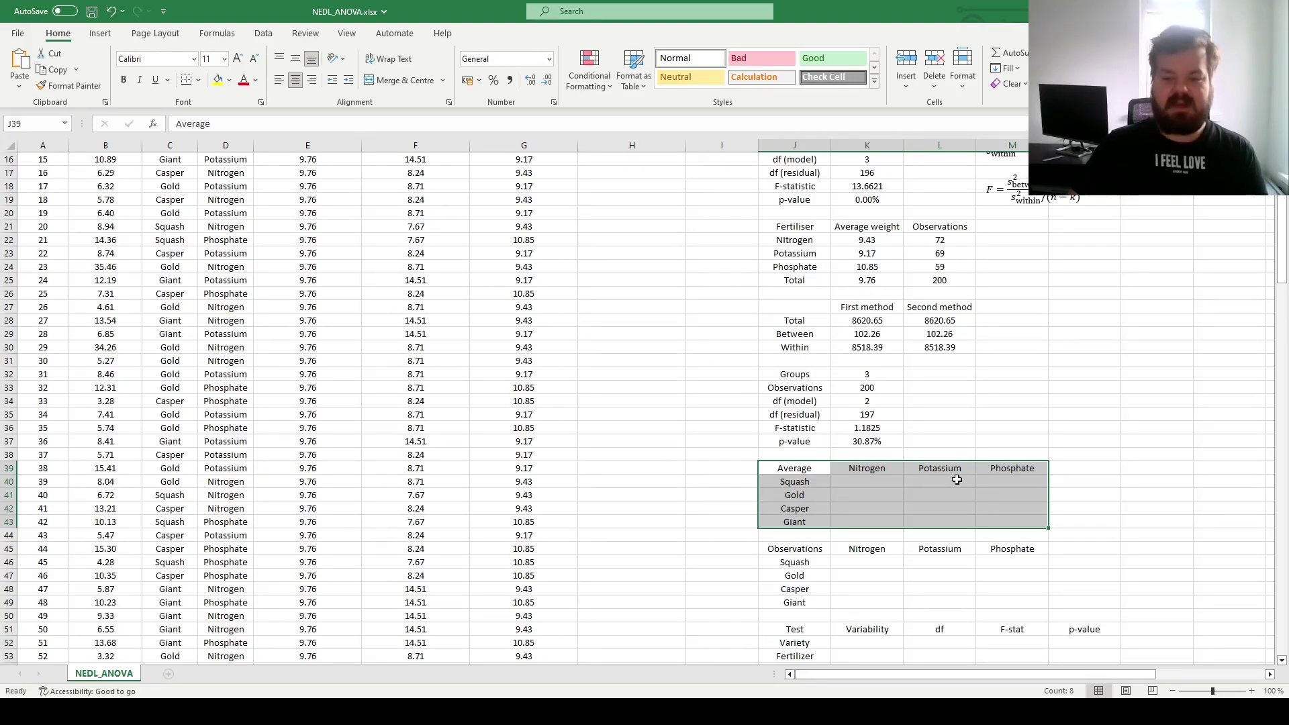
Begin an AVERAGEIFS formula in H2 under Average (same both), with the absolute weight range $B$2:$B$201 as the average range.
scroll(890, 487, "up", 5)
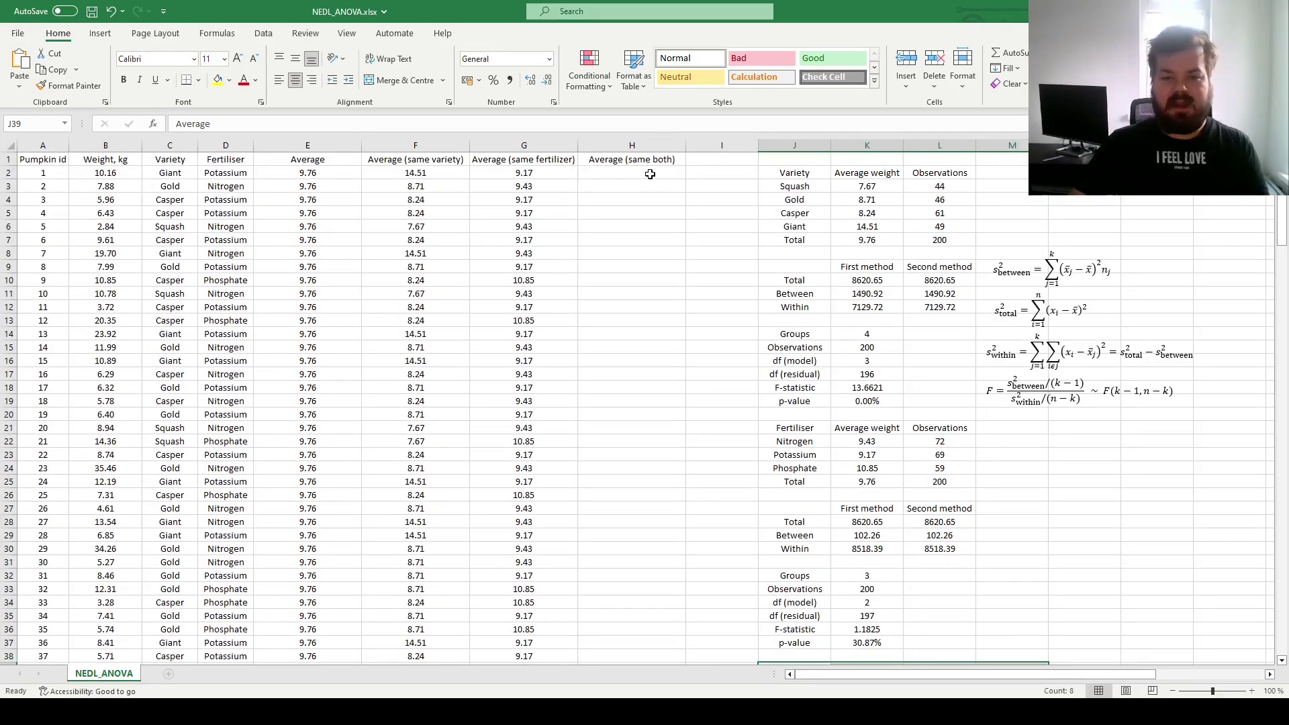
left_click(651, 174)
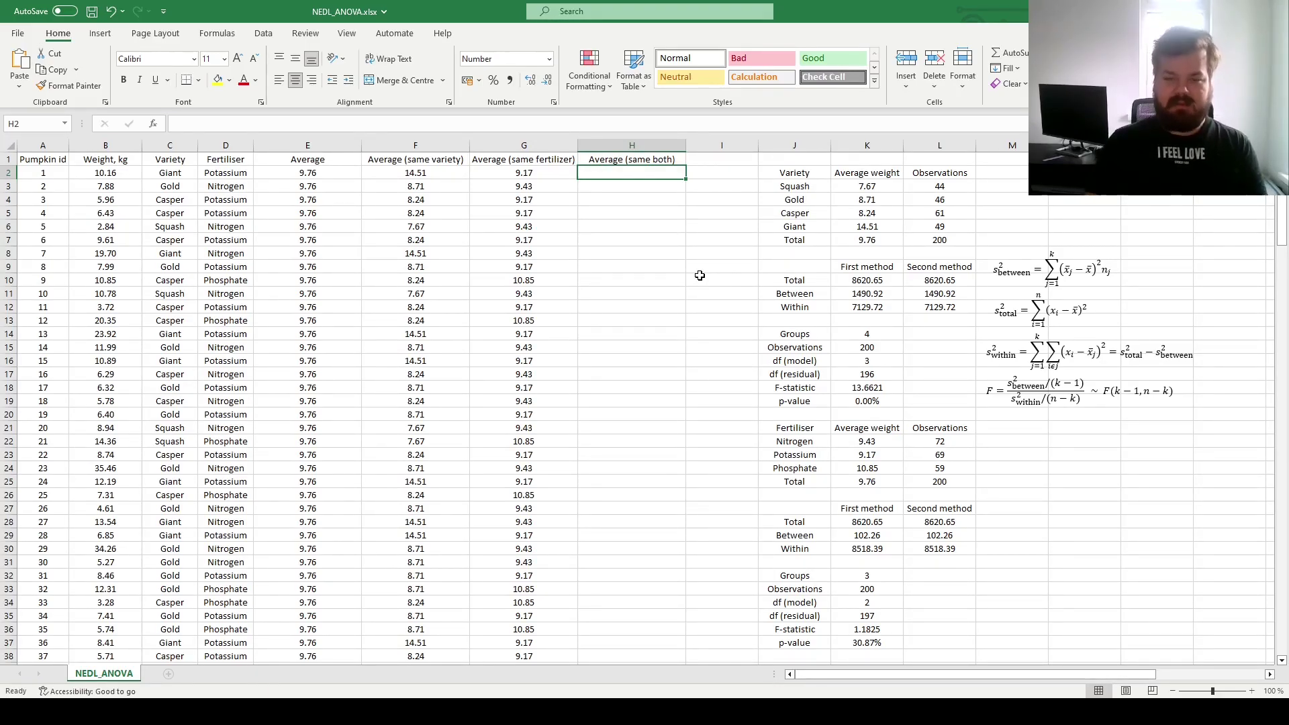
type("=")
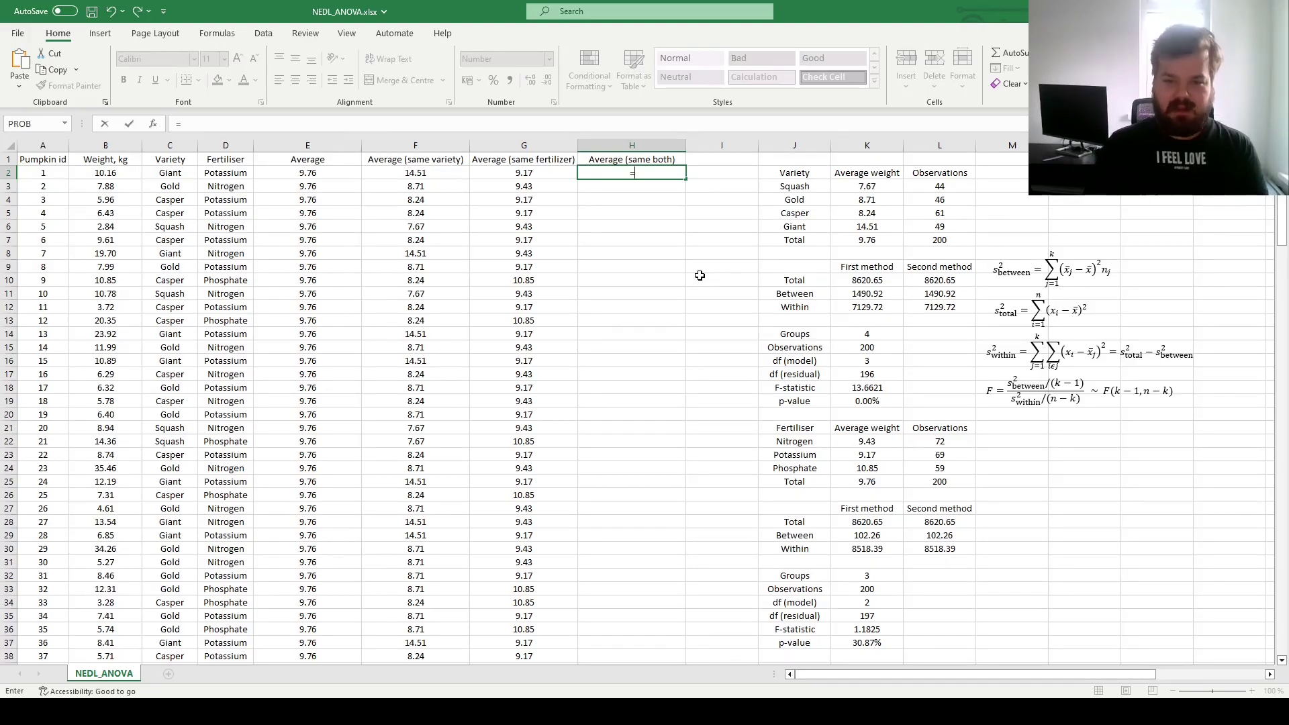
type("AVERAGEIF")
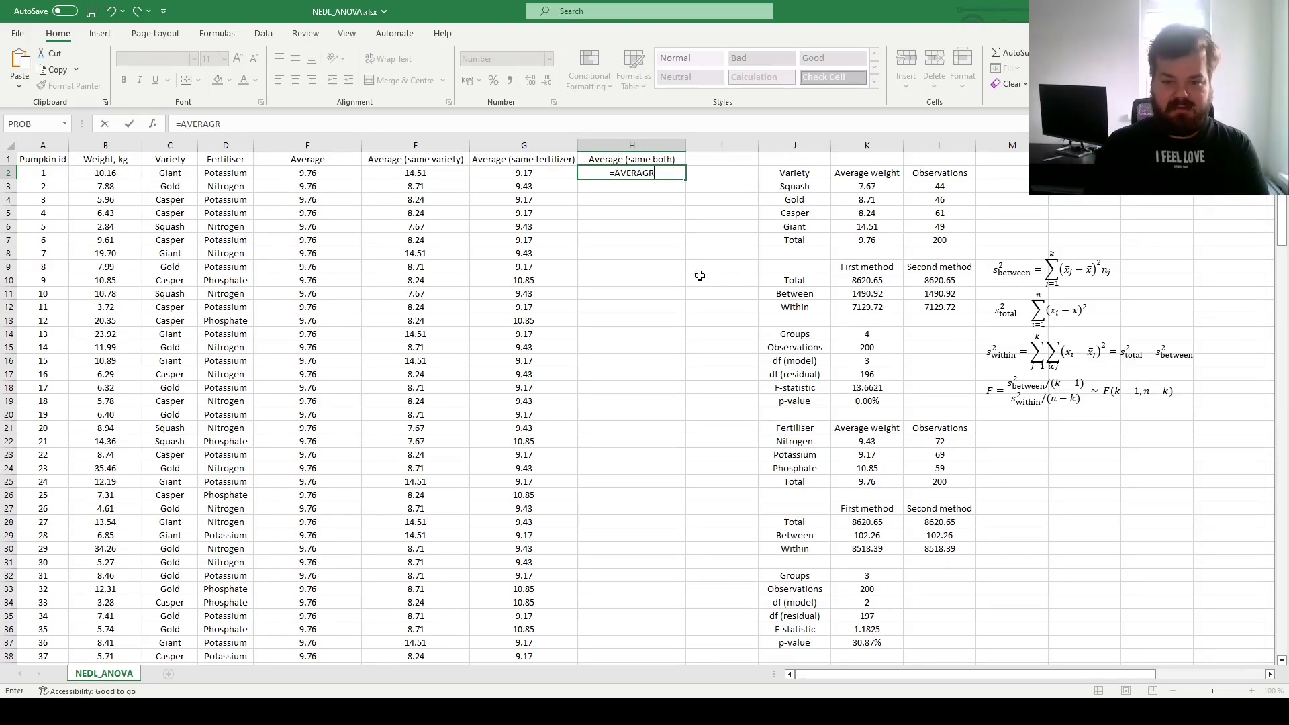
type("S(")
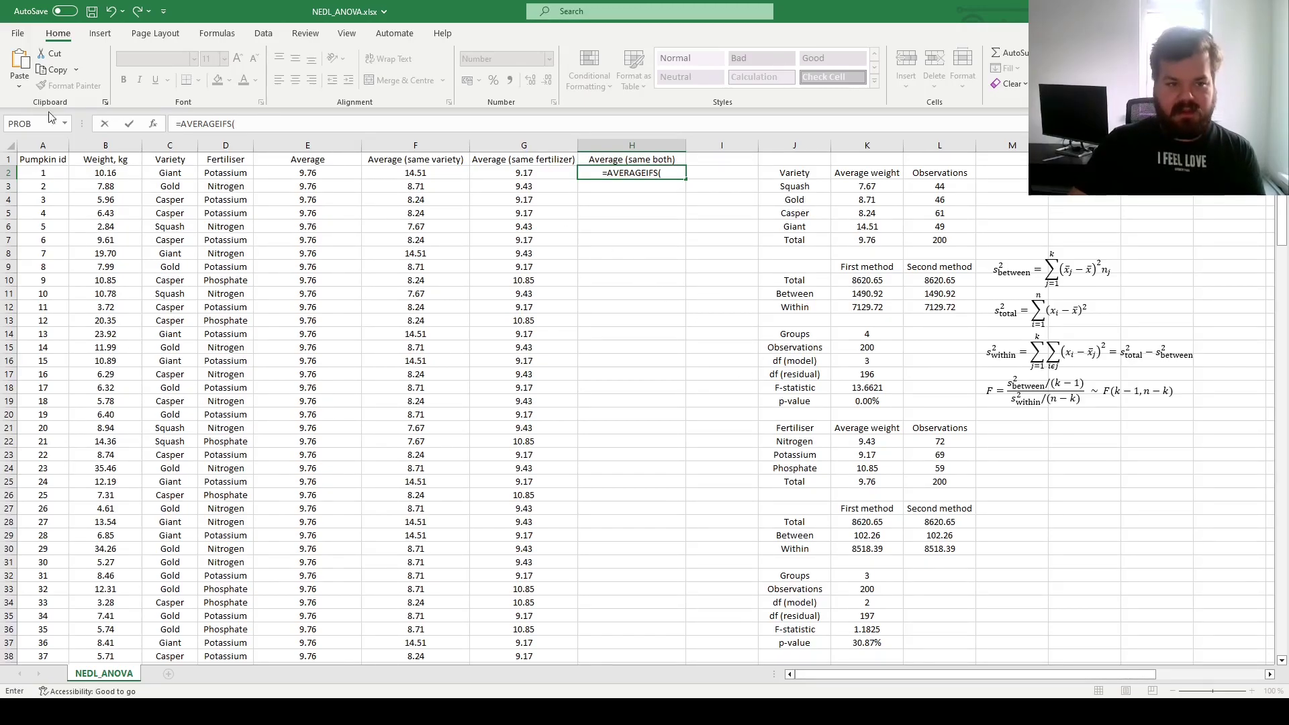
left_click(100, 175)
key("ctrl+shift+Down")
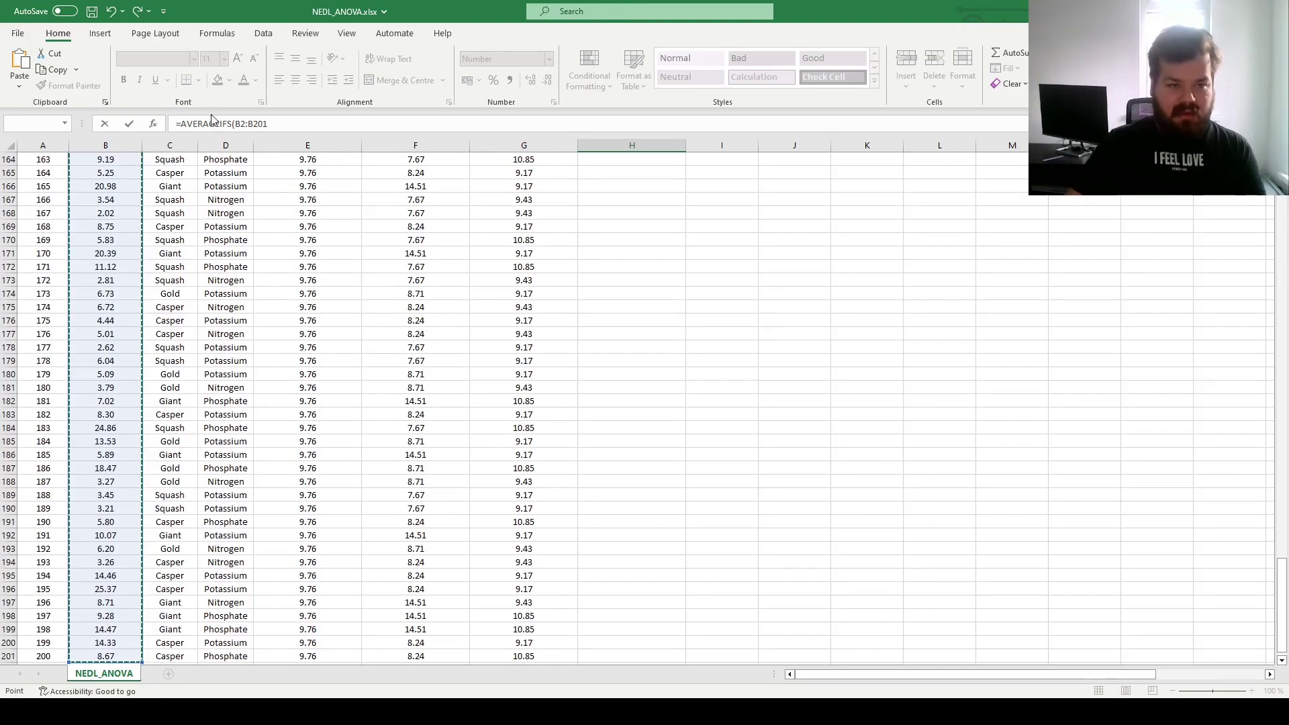
left_click_drag(234, 123, 299, 127)
key("F4")
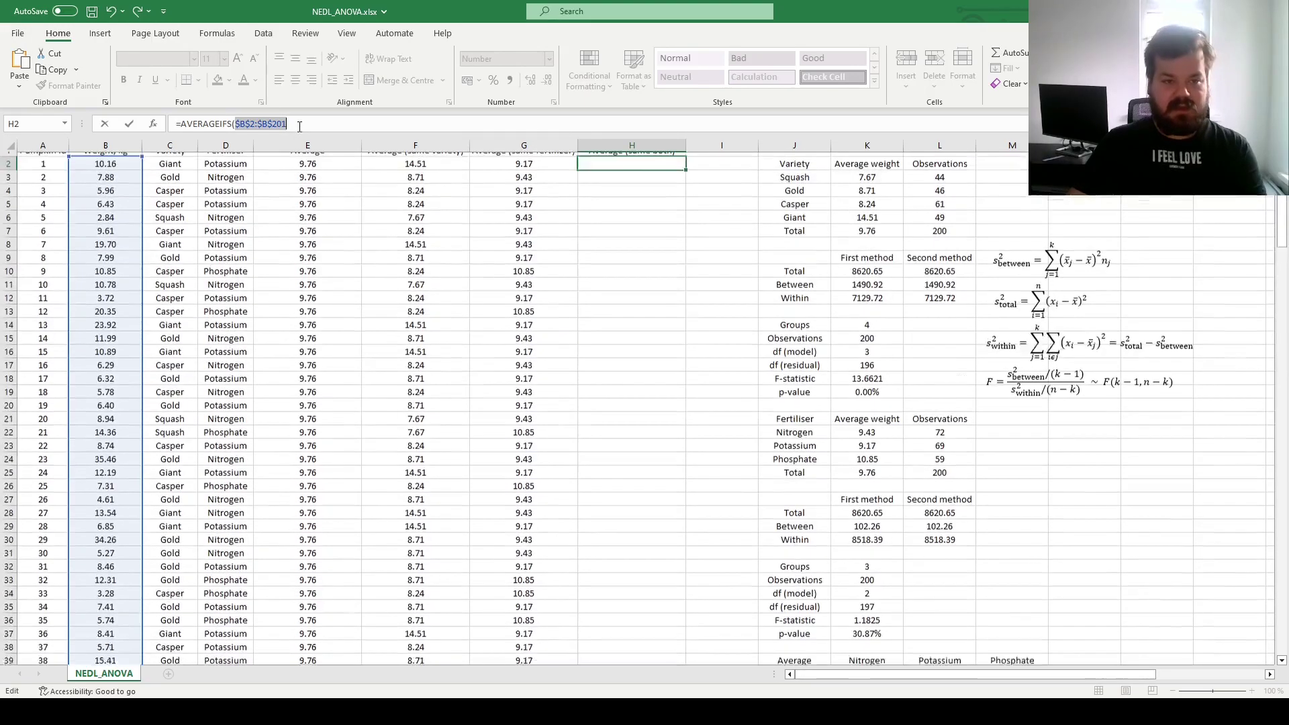
left_click(299, 126)
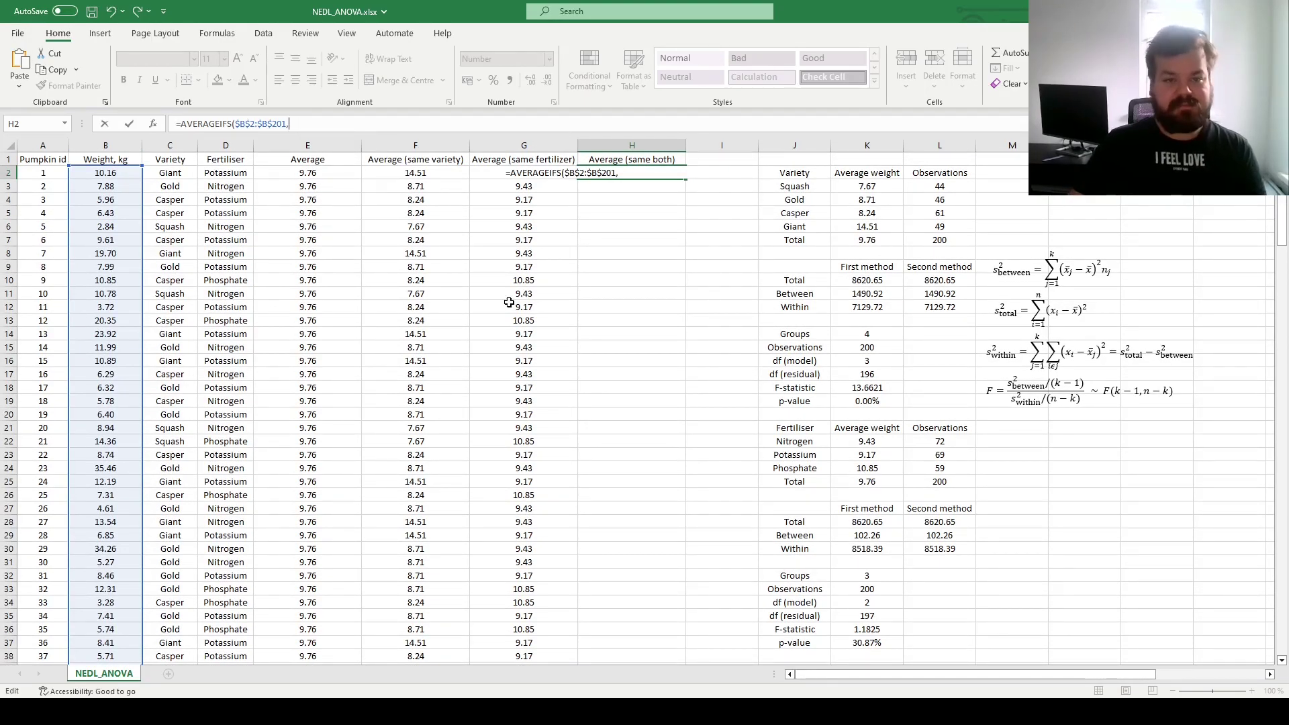
Add the variety condition to the H2 formula, using the absolute range $C$2:$C$201 and the relative criterion C2.
left_click(180, 173)
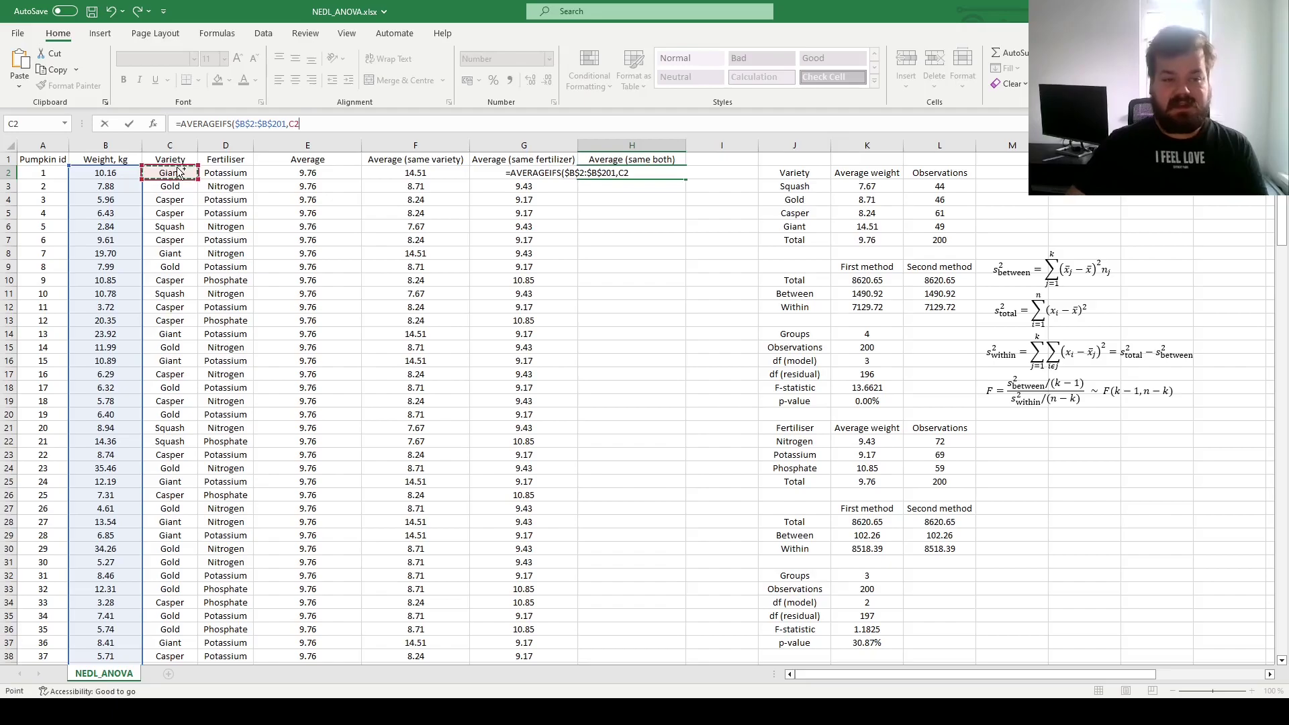
key("ctrl+shift+Down")
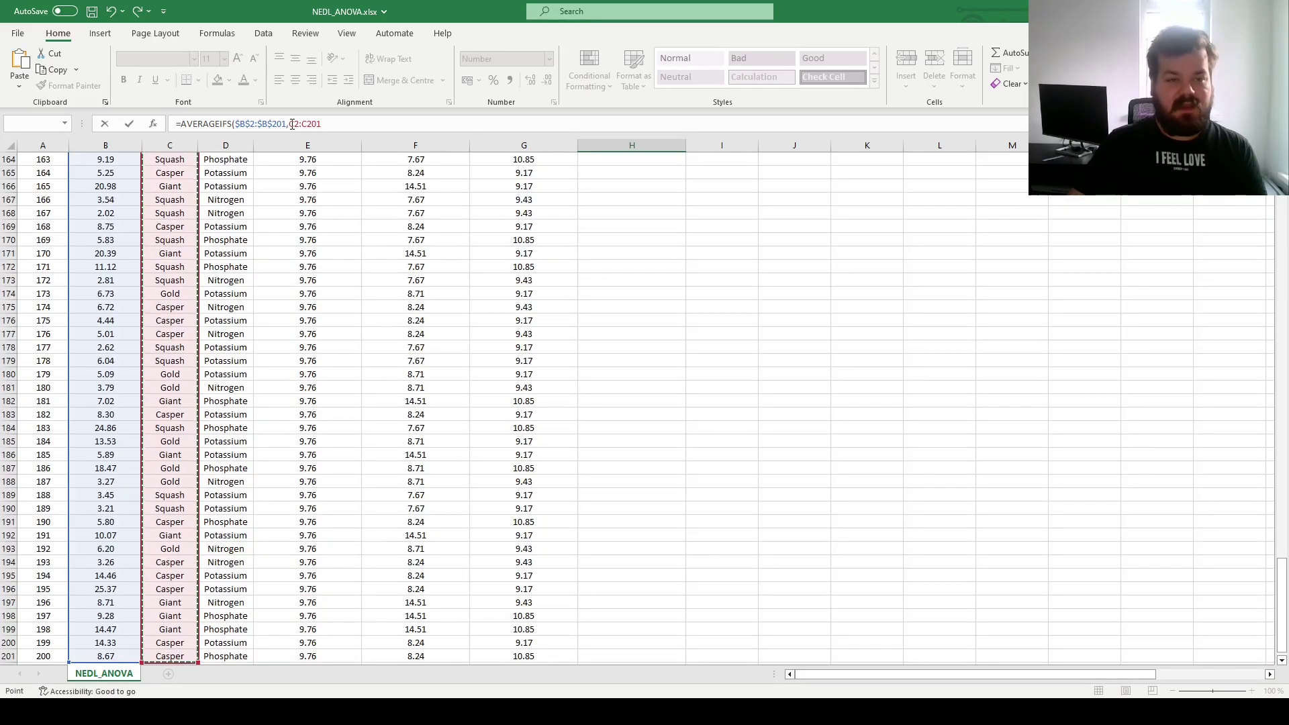
left_click_drag(288, 125, 349, 123)
key("F4")
type(",")
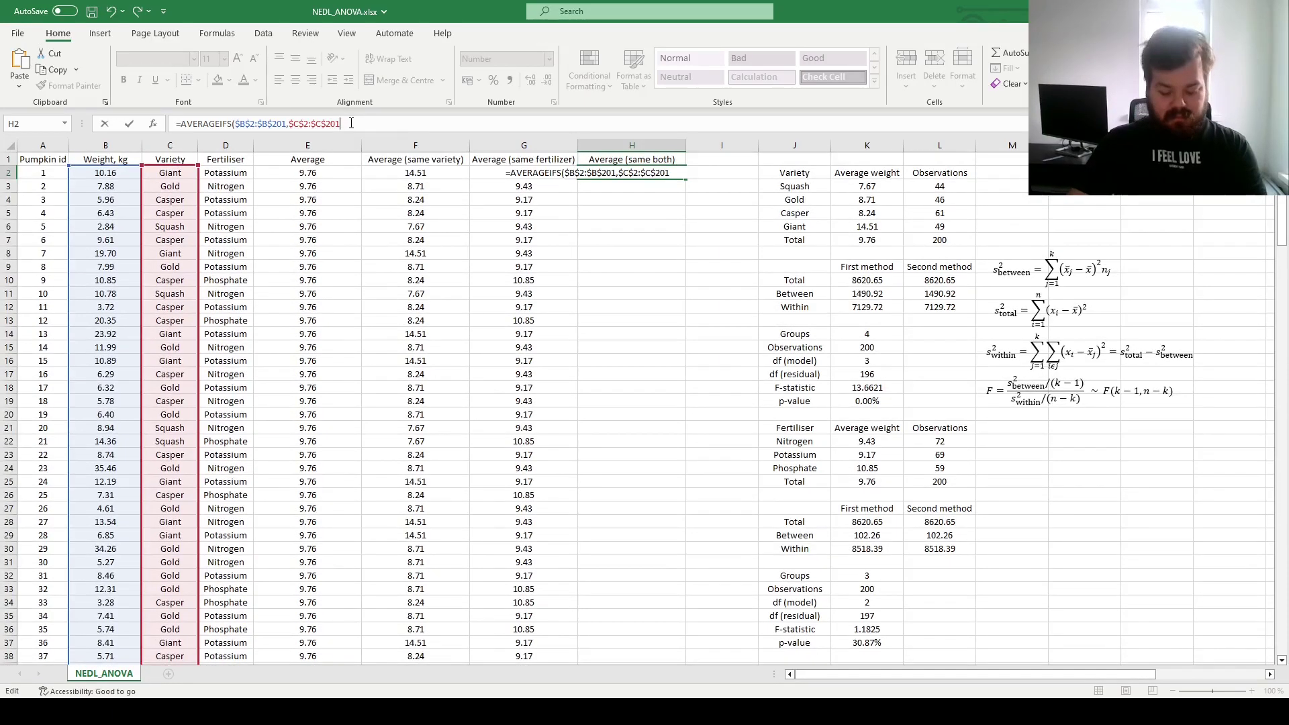
left_click(182, 176)
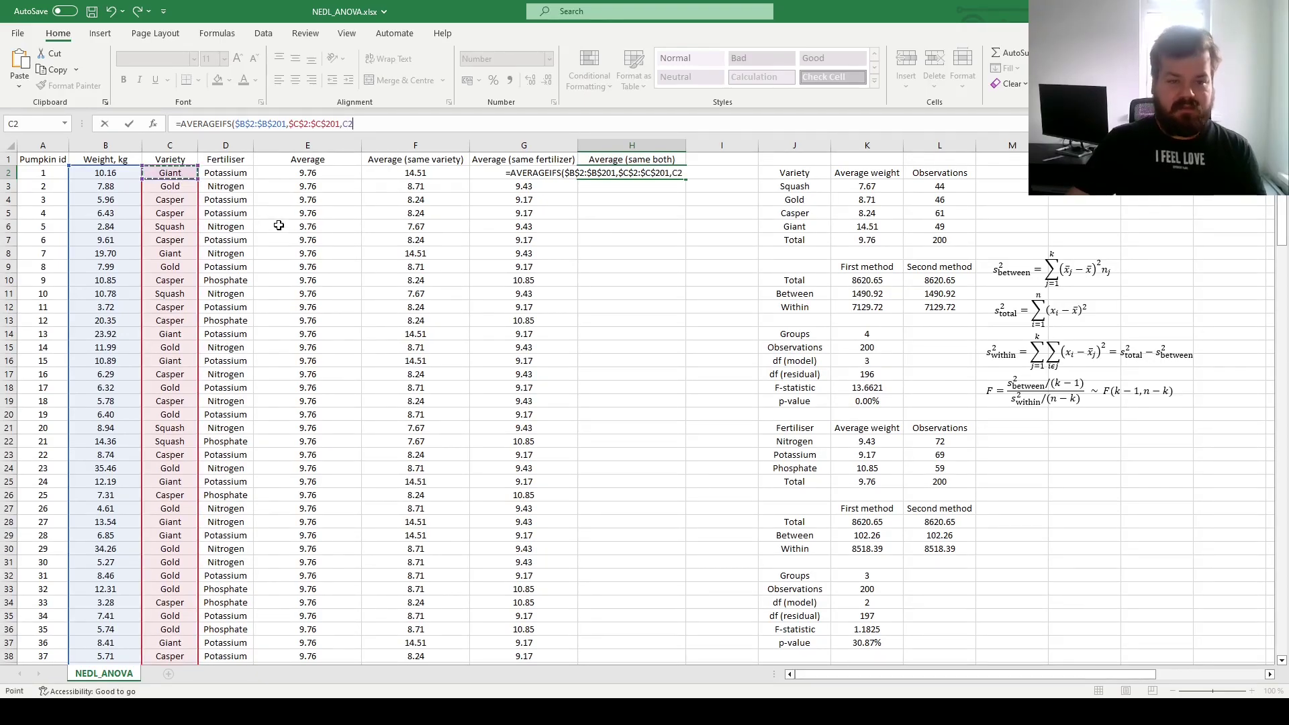
type(",")
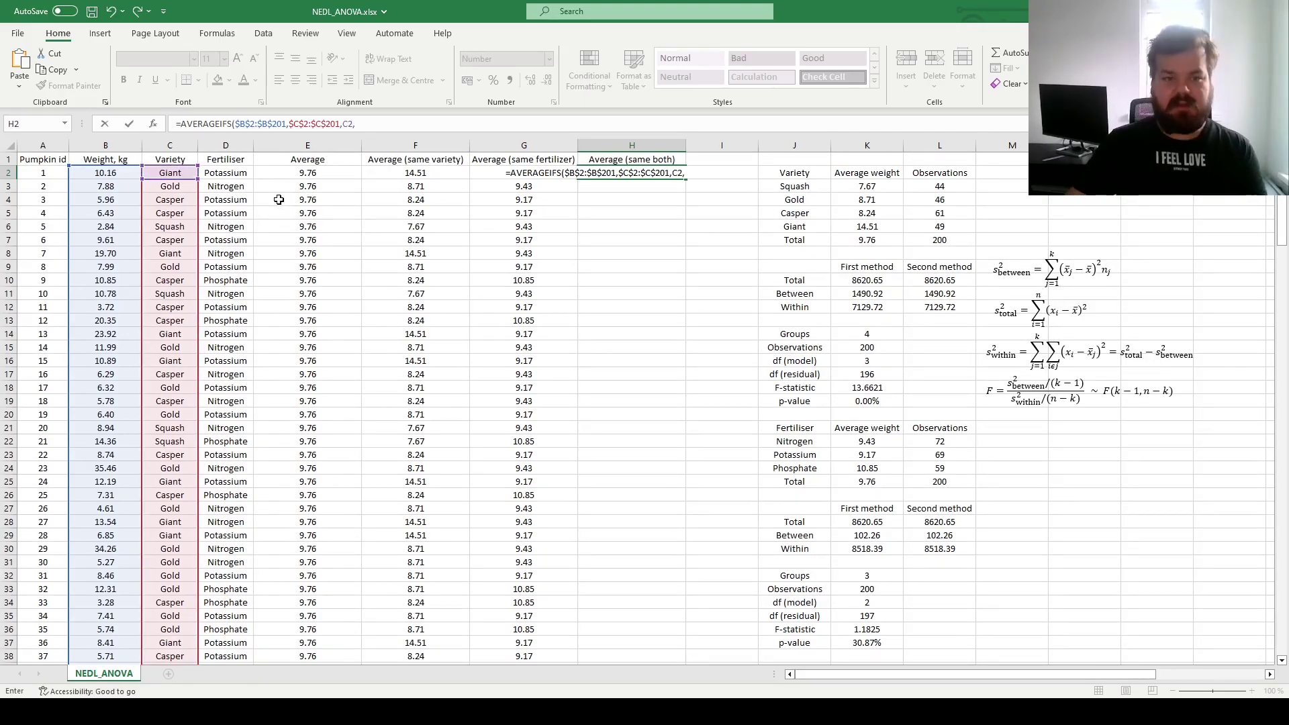
Add the fertiliser criteria range to the AVERAGEIFS formula in H2 as the absolute range $D$2:$D$201.
left_click(241, 174)
key("ctrl+shift+Down")
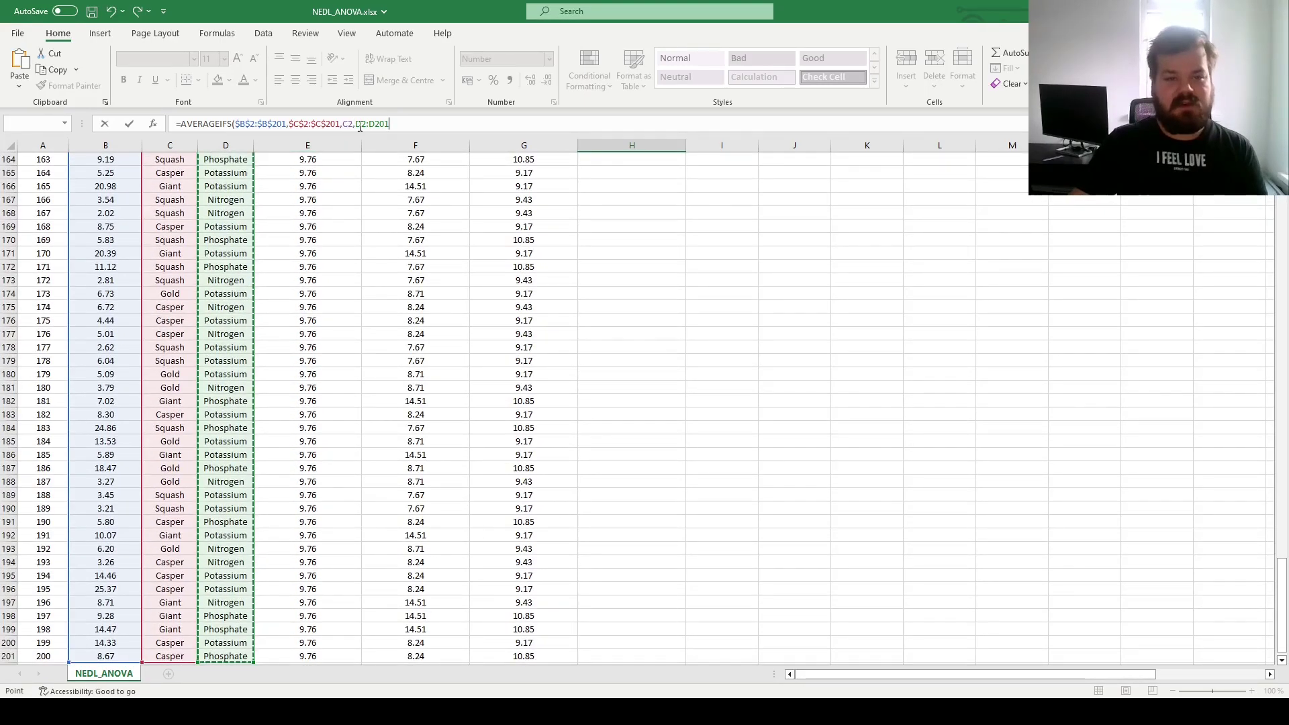
left_click(427, 128)
key("F4")
type(",")
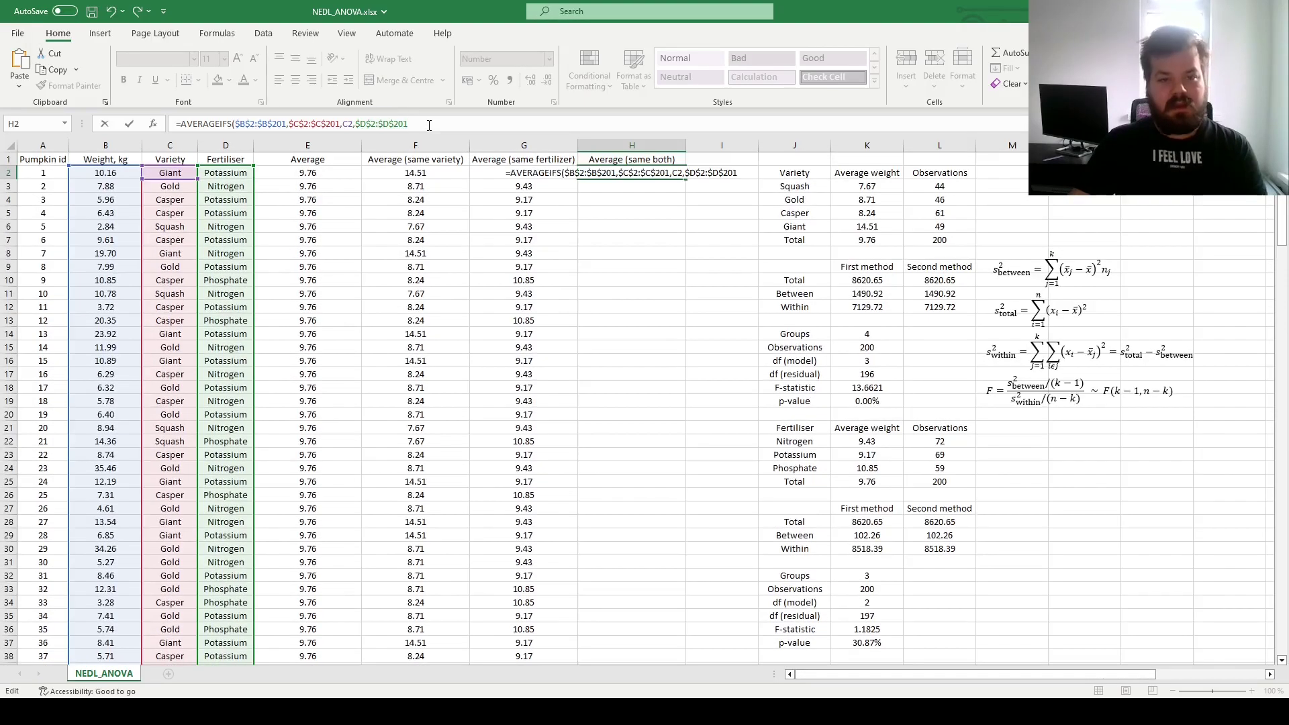
Complete the H2 formula with the relative fertiliser criterion D2 and fill it down the Average (same both) column.
left_click(231, 173)
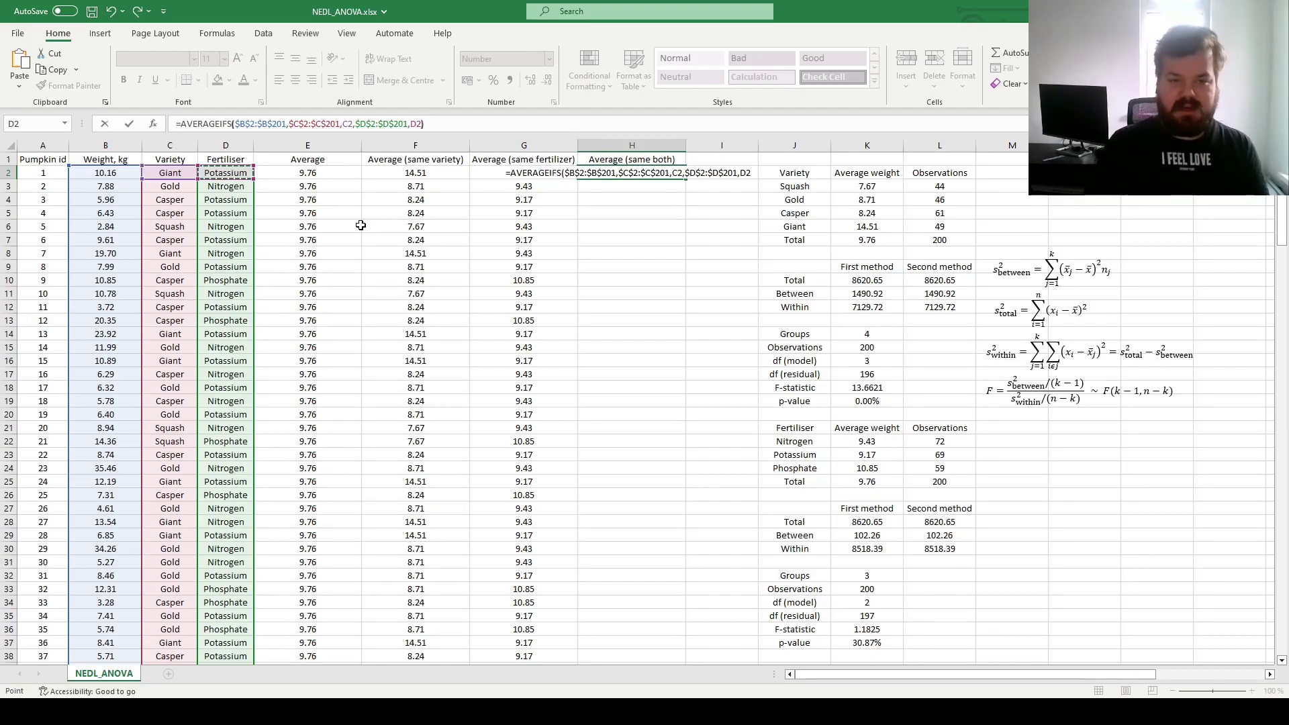
type(")")
key("ctrl+Return")
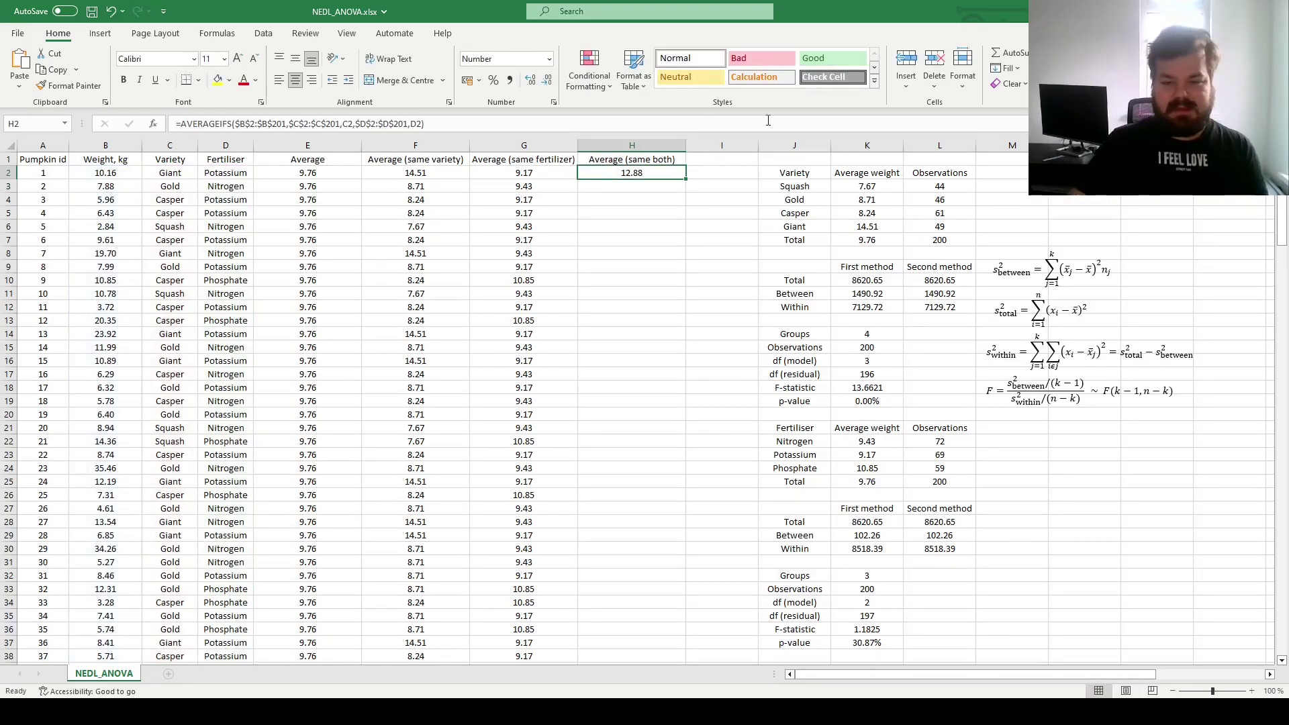
double_click(685, 179)
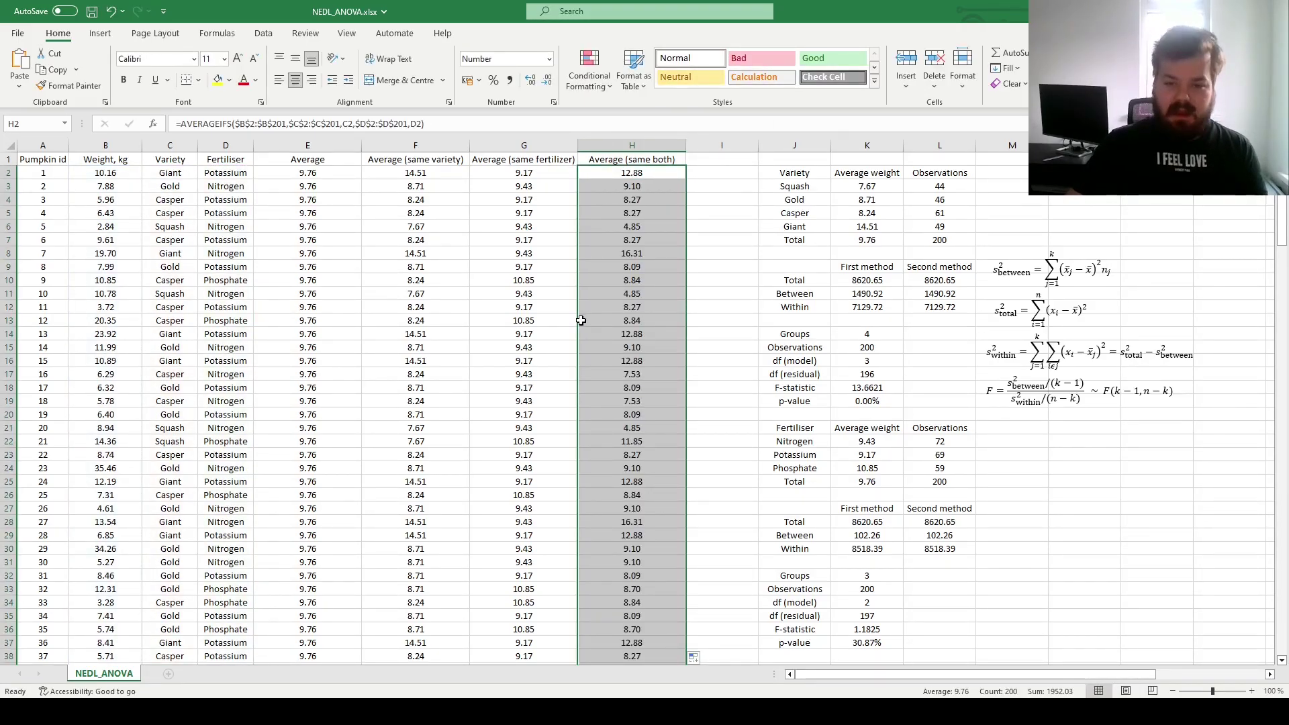
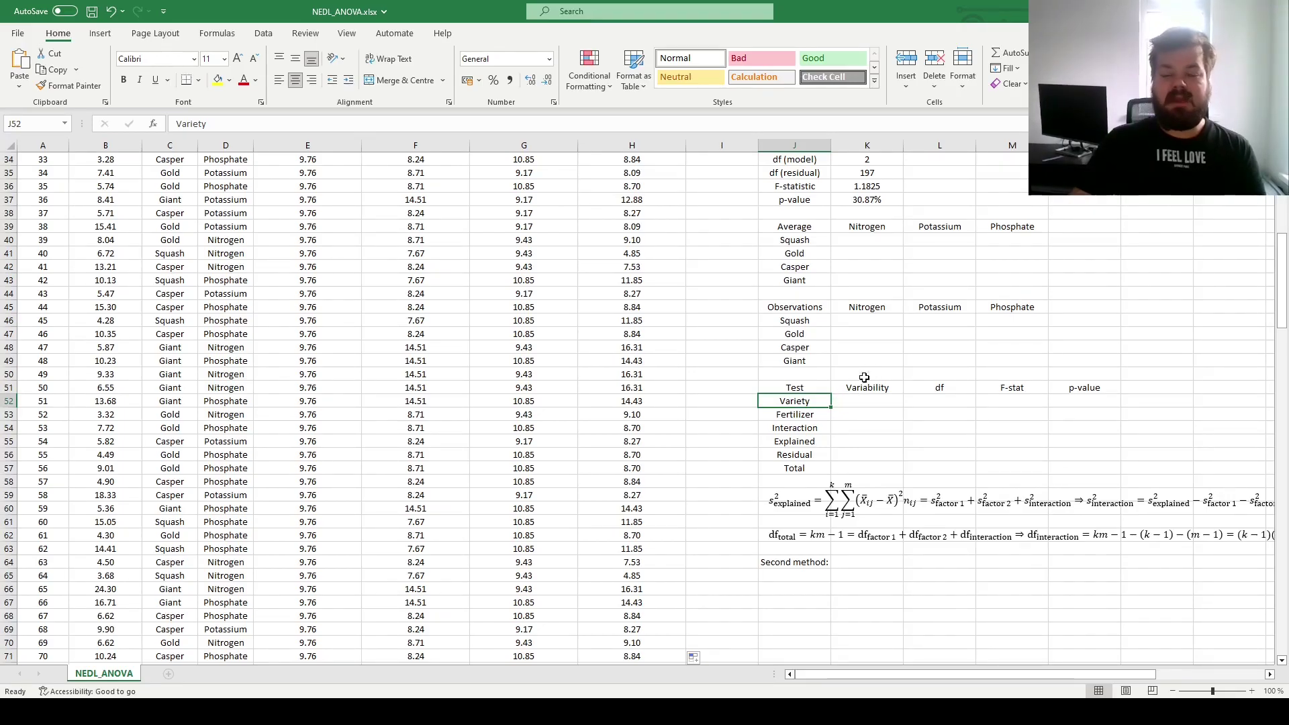
Begin a sum-of-squares formula for the Explained variability in K55, using SUM with H2:H201 as the first range.
left_click(806, 416)
left_click_drag(806, 408, 806, 402)
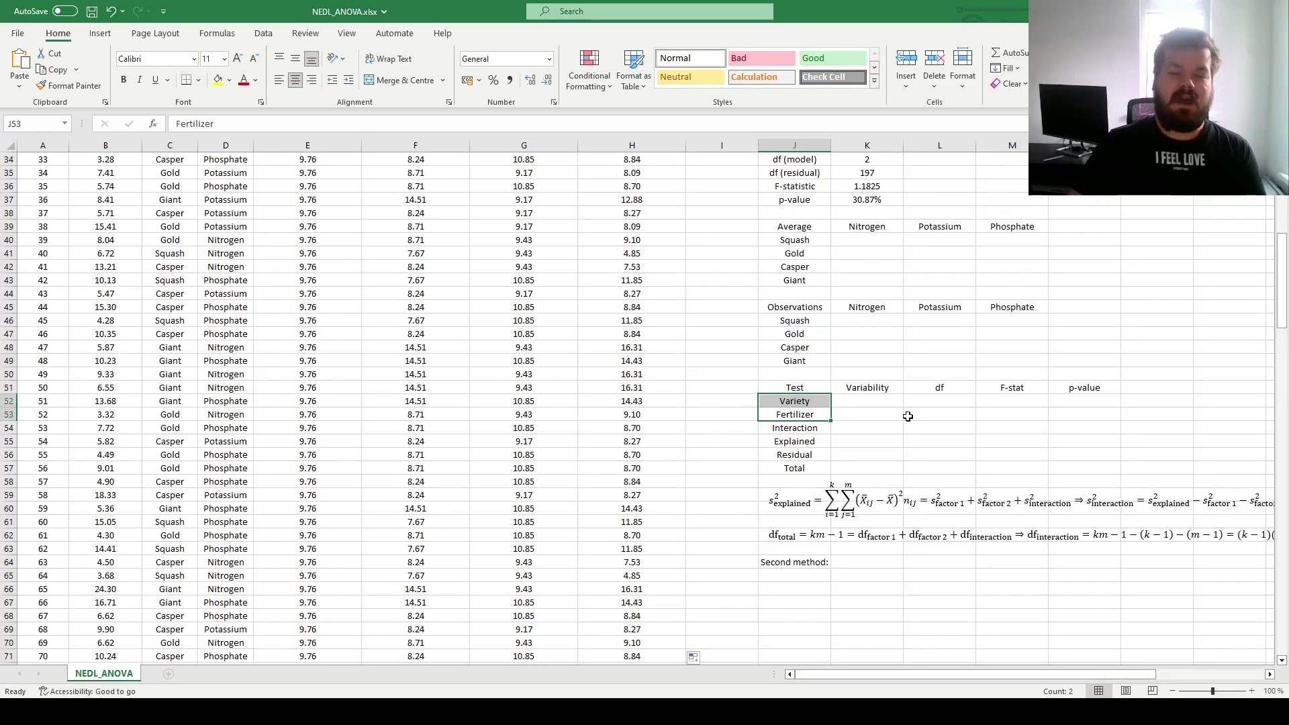
left_click(811, 441)
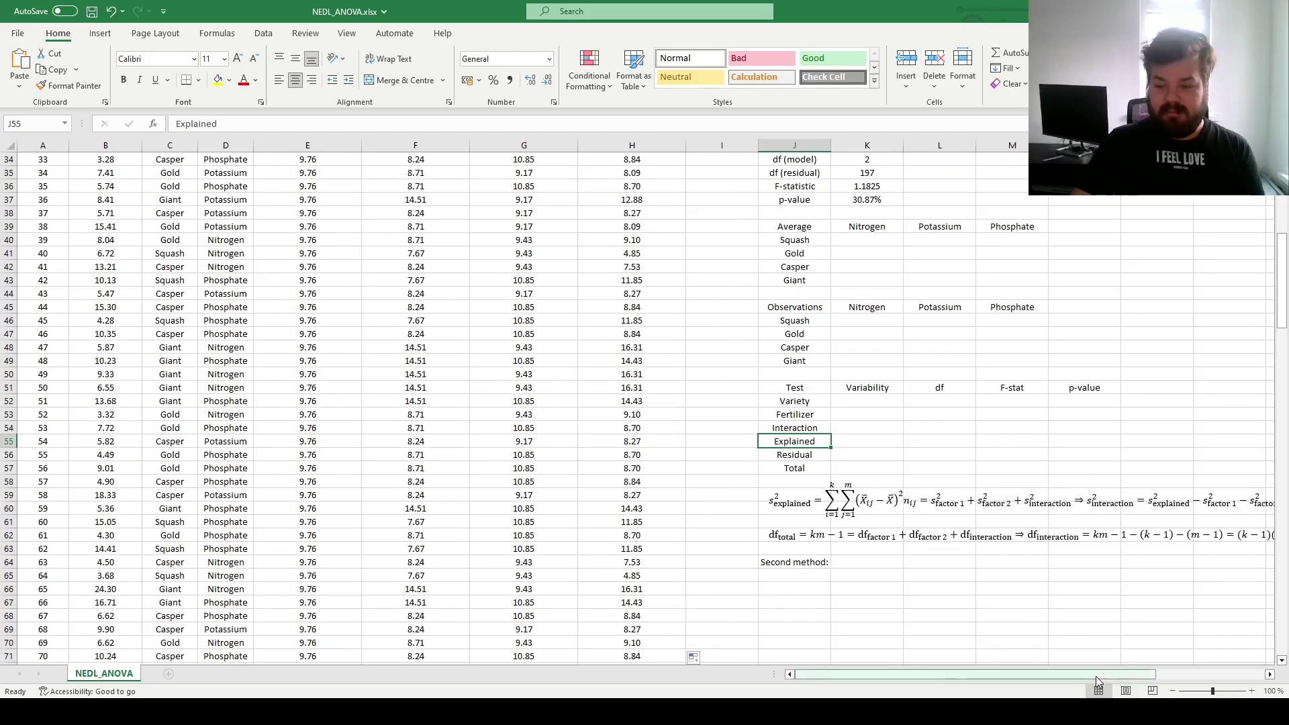
left_click_drag(1101, 674, 1164, 684)
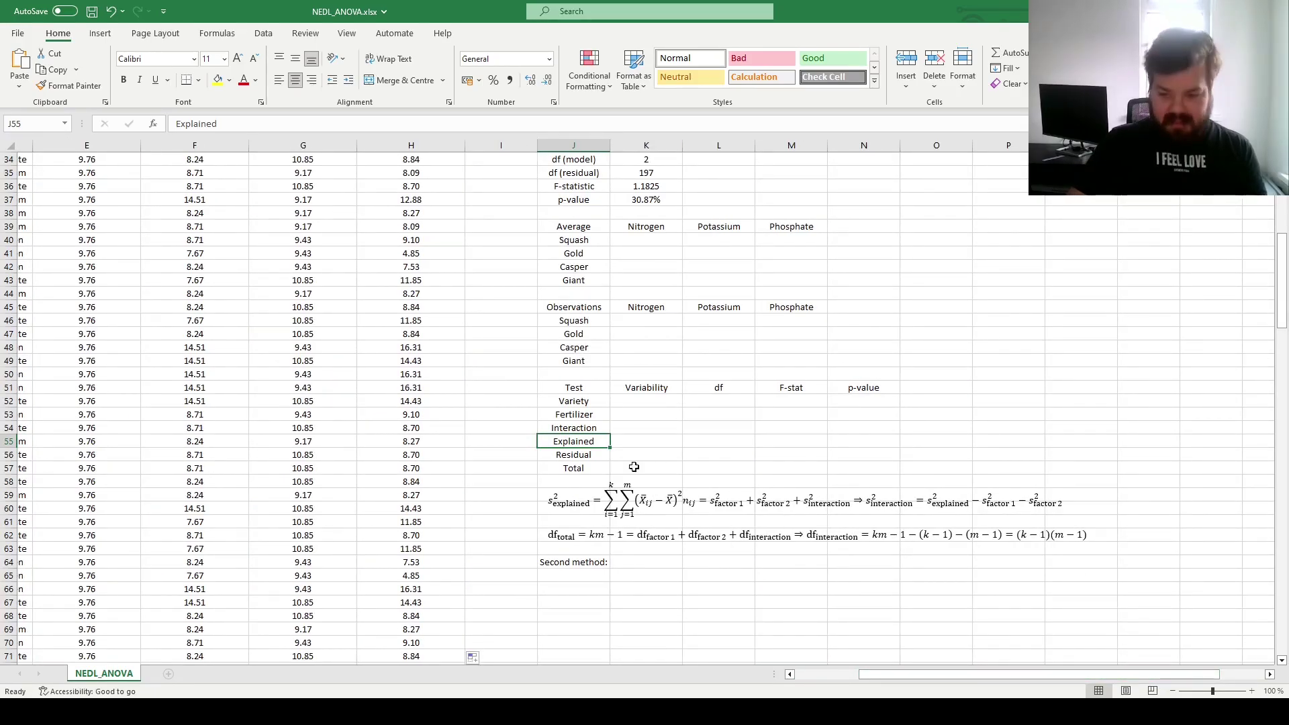
left_click(650, 440)
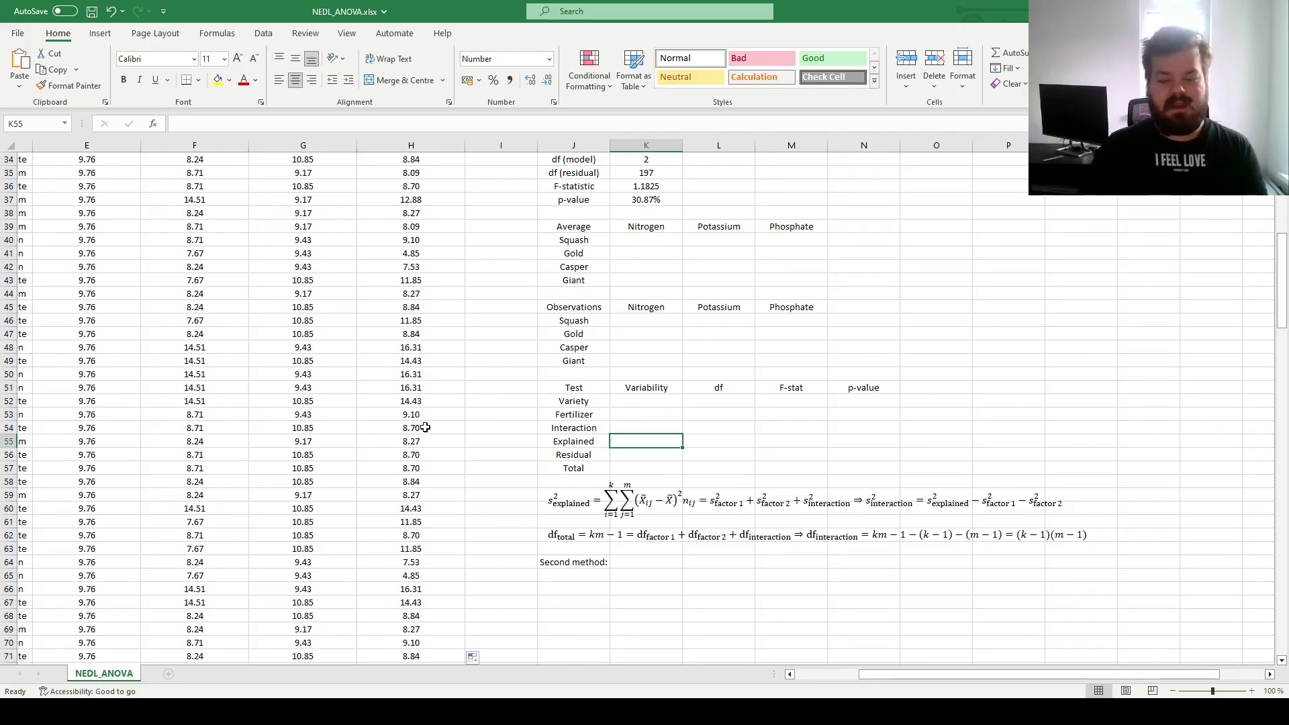
type("=")
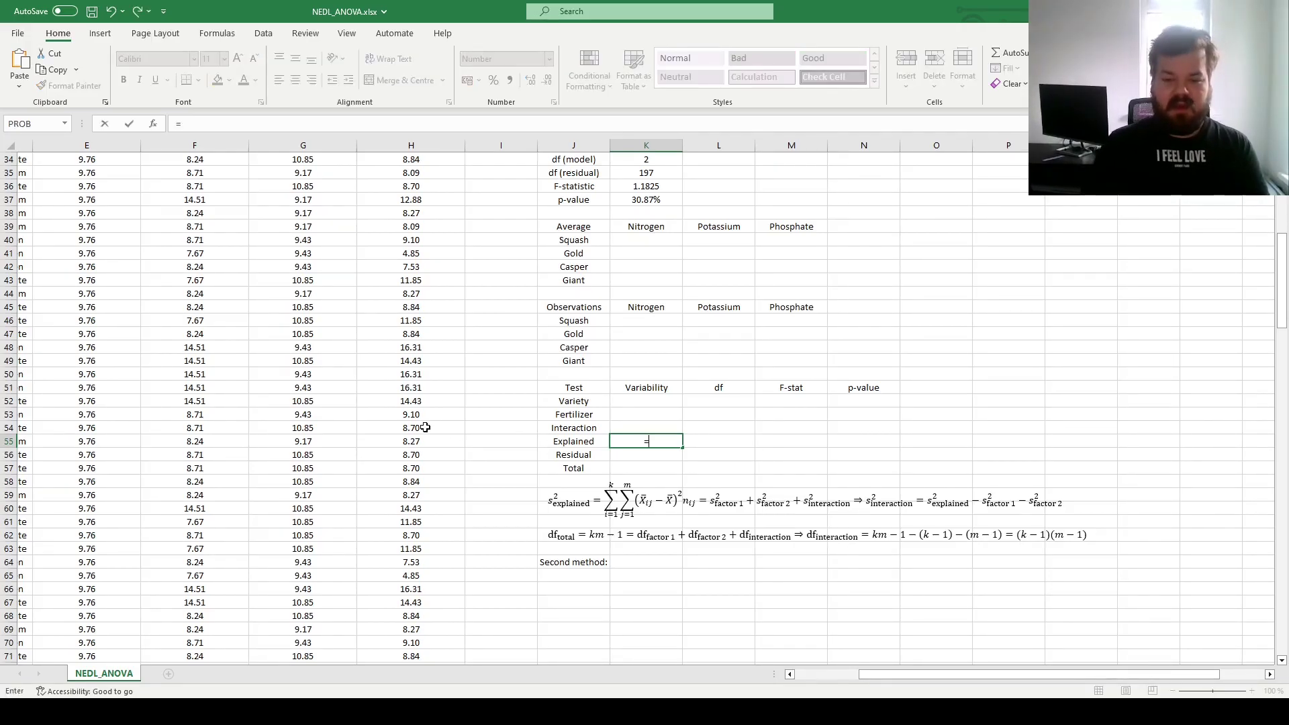
type("SUM((")
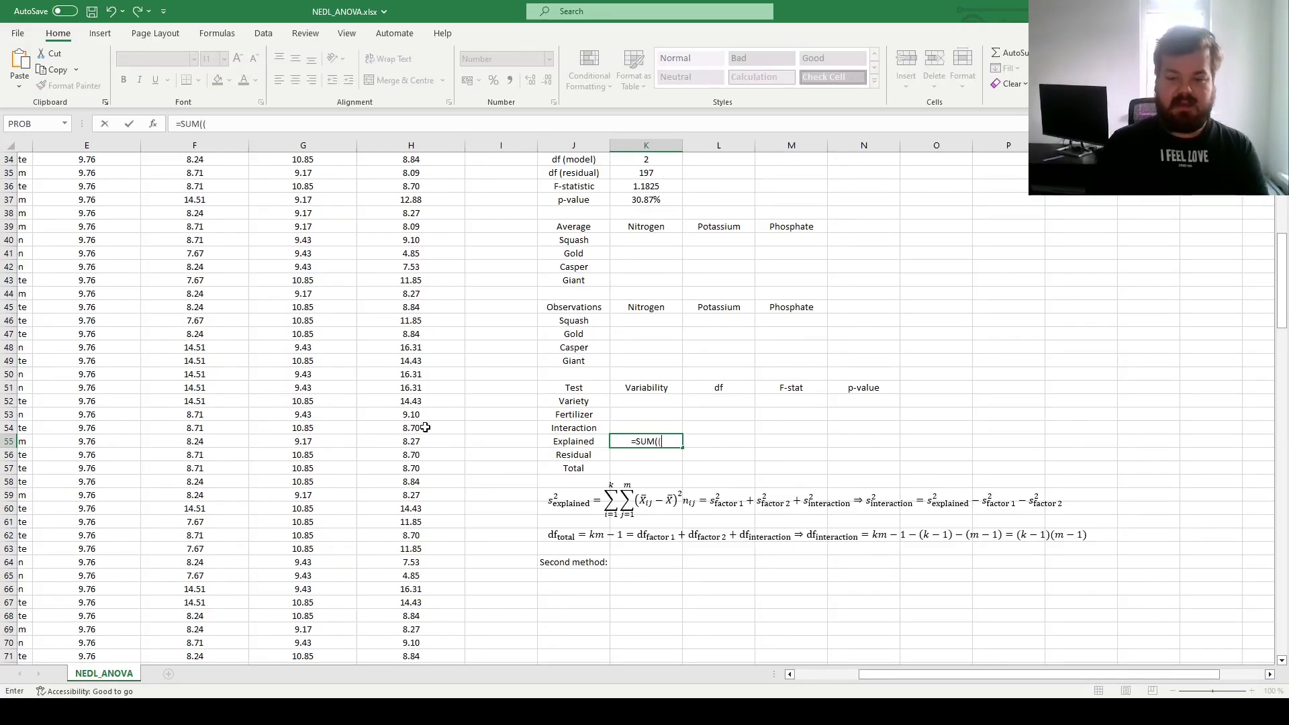
left_click(448, 440)
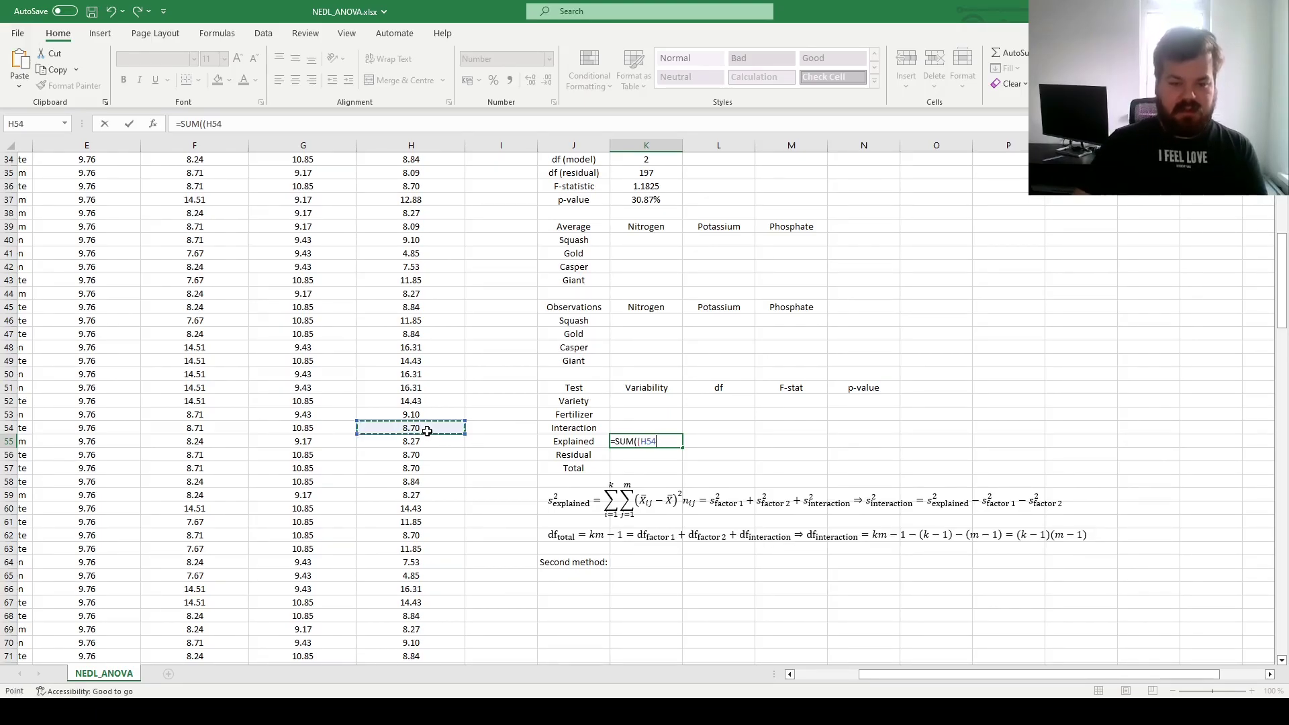
key("ctrl+Up")
key("ctrl+shift+Down")
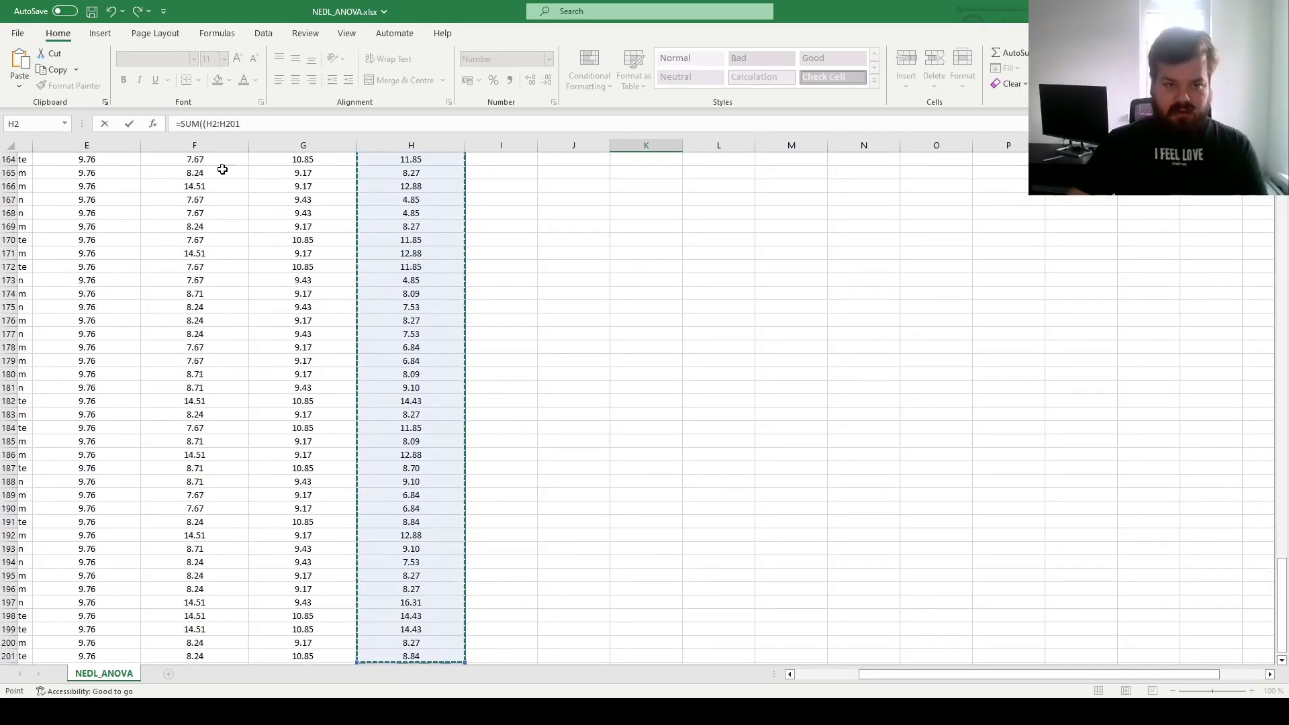
Complete the K55 formula by subtracting E2:E201 and squaring the differences, and display the result with two decimals.
left_click(269, 117)
type("-")
left_click_drag(954, 676, 753, 658)
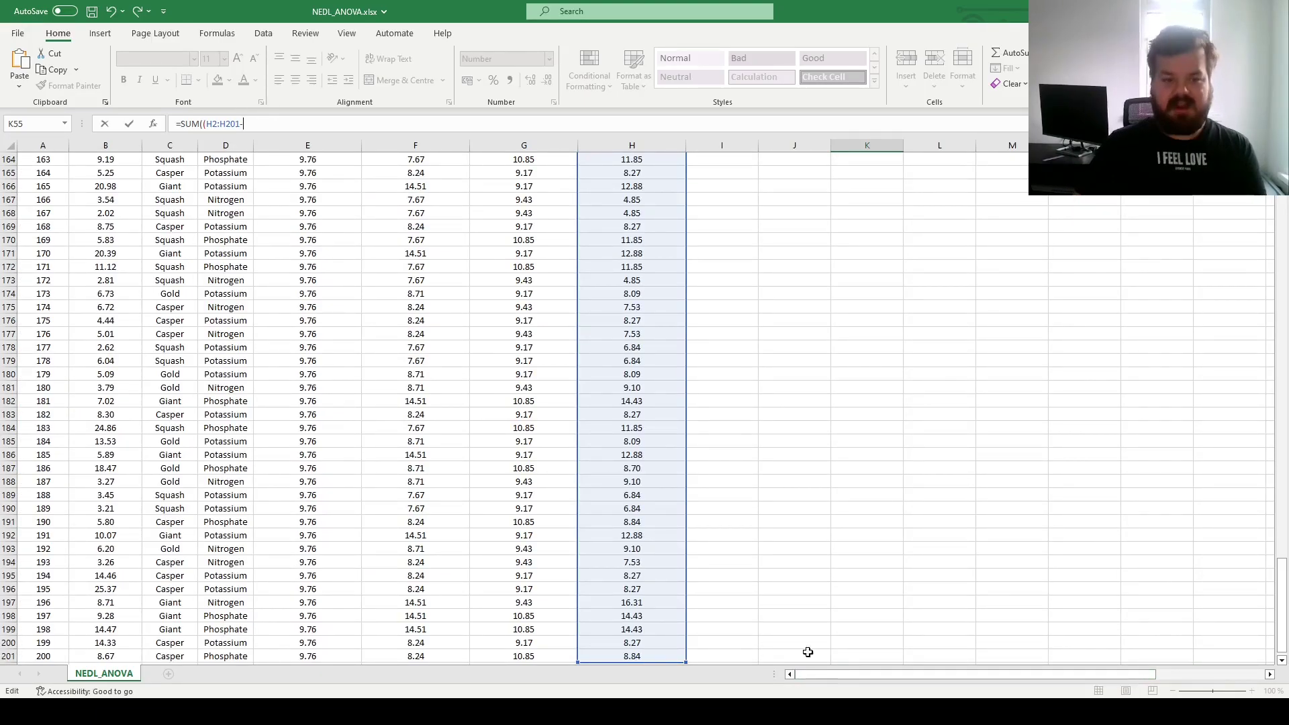
key("F2")
left_click(305, 396)
key("ctrl+Up")
key("Down")
key("ctrl+shift+Down")
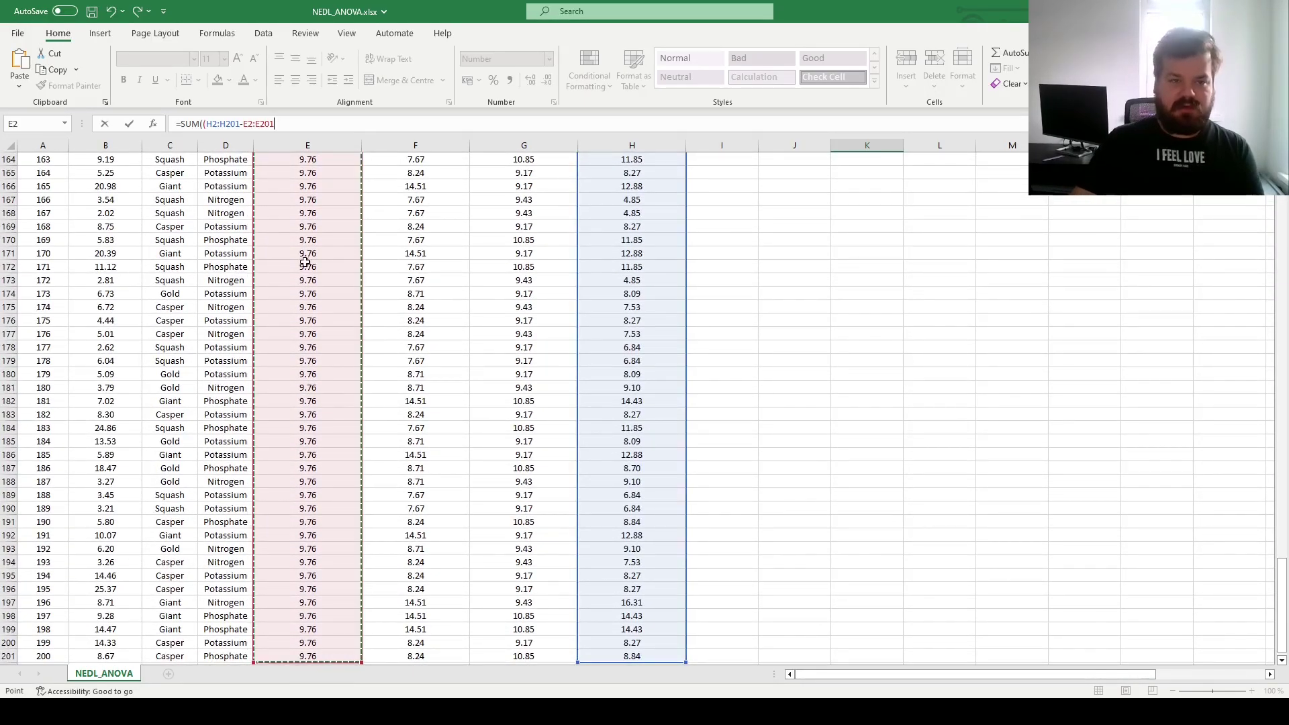
type(")^2")
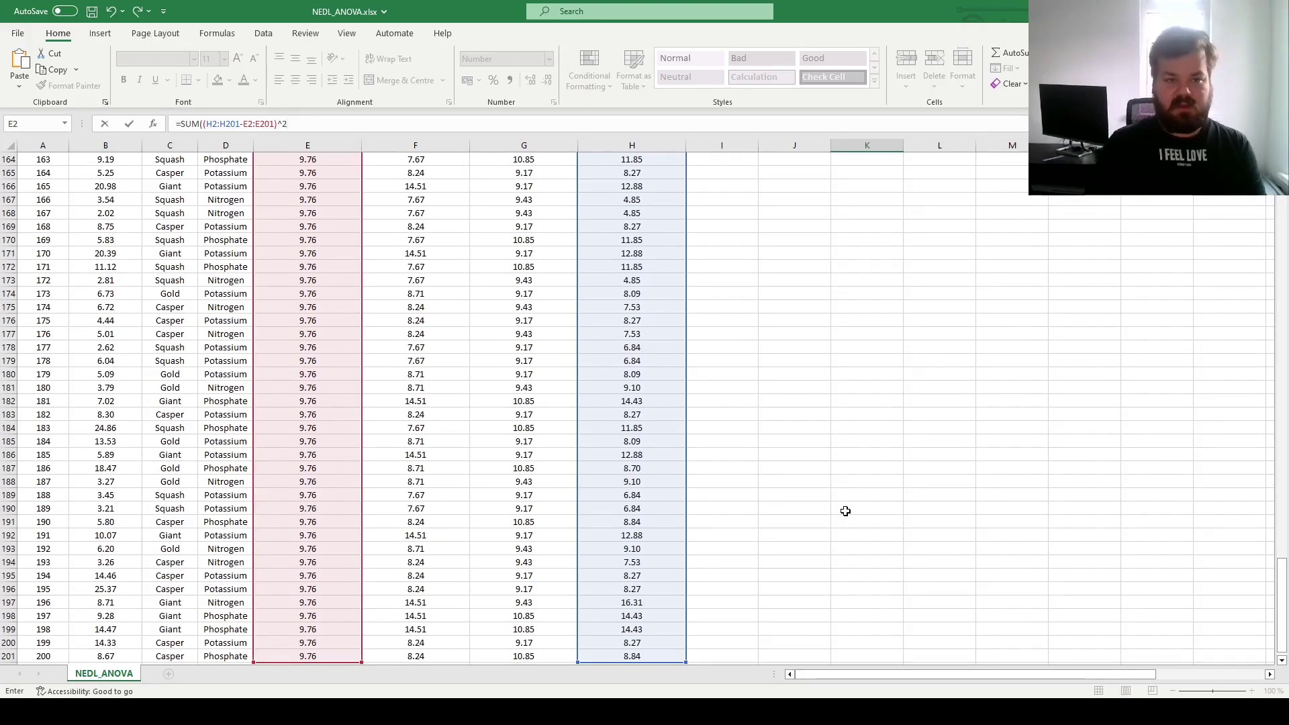
key("Return")
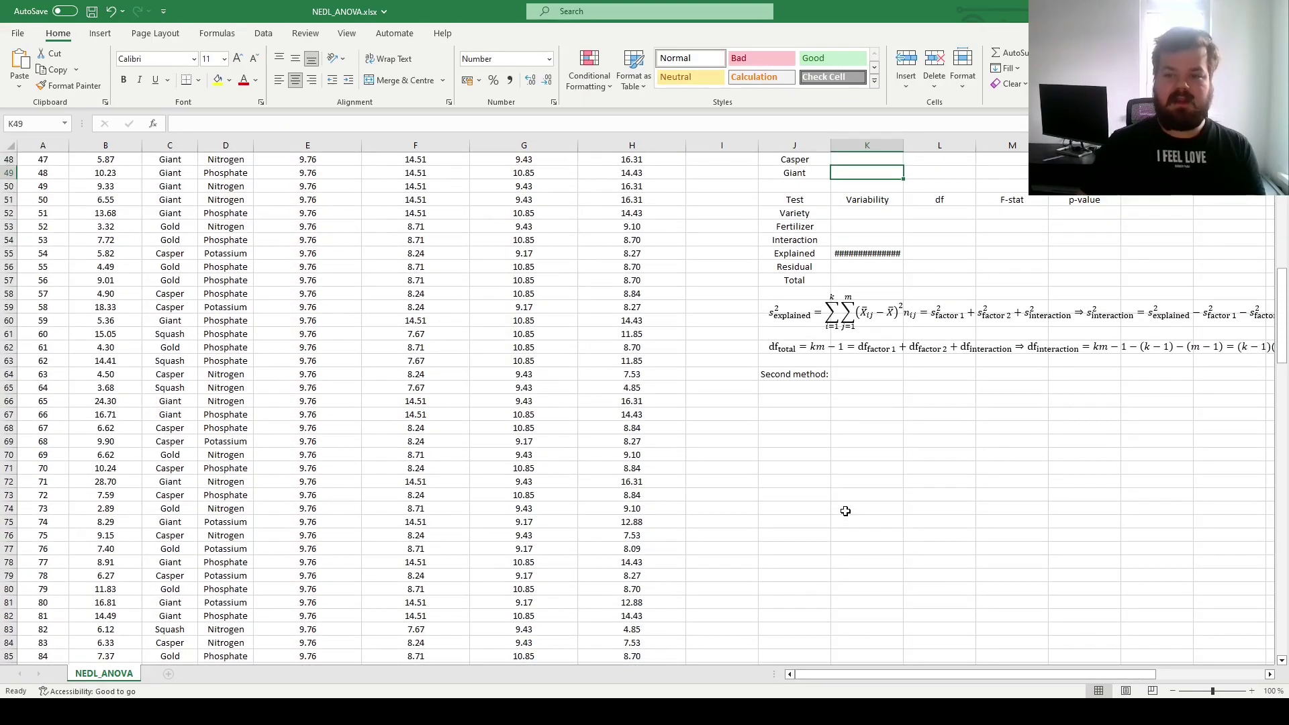
left_click(859, 252)
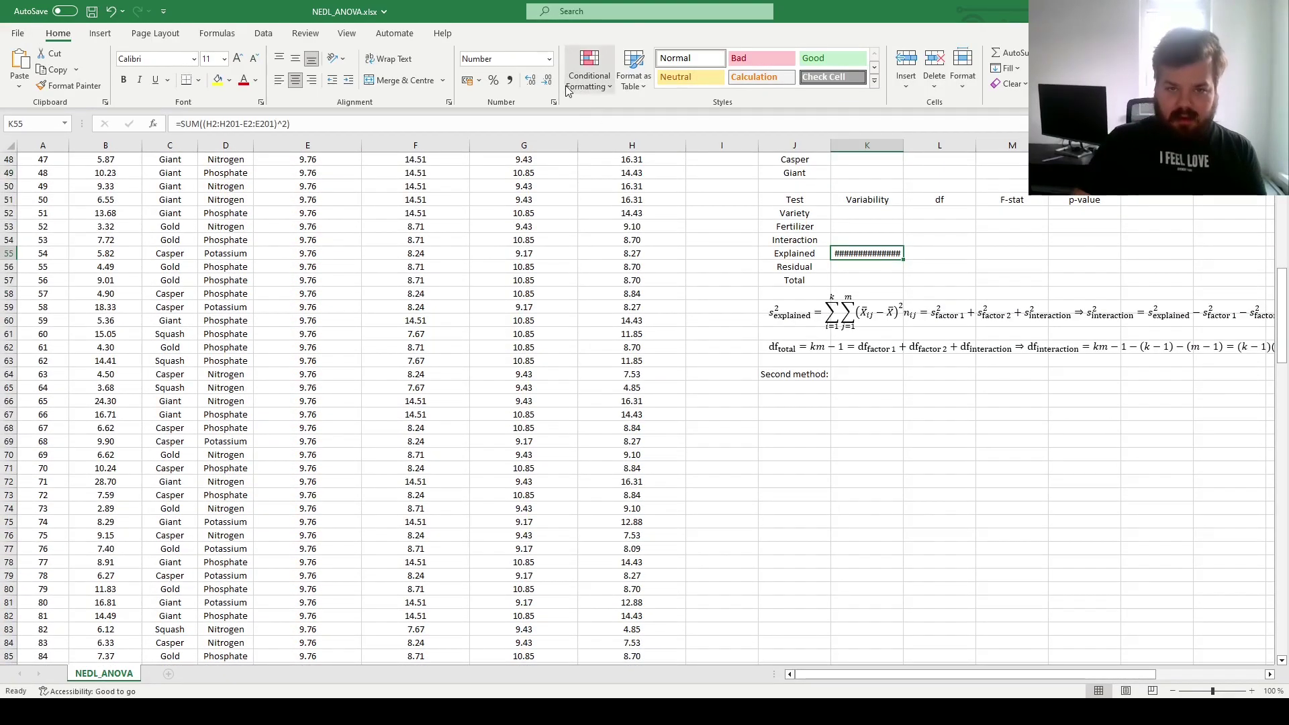
key("Return")
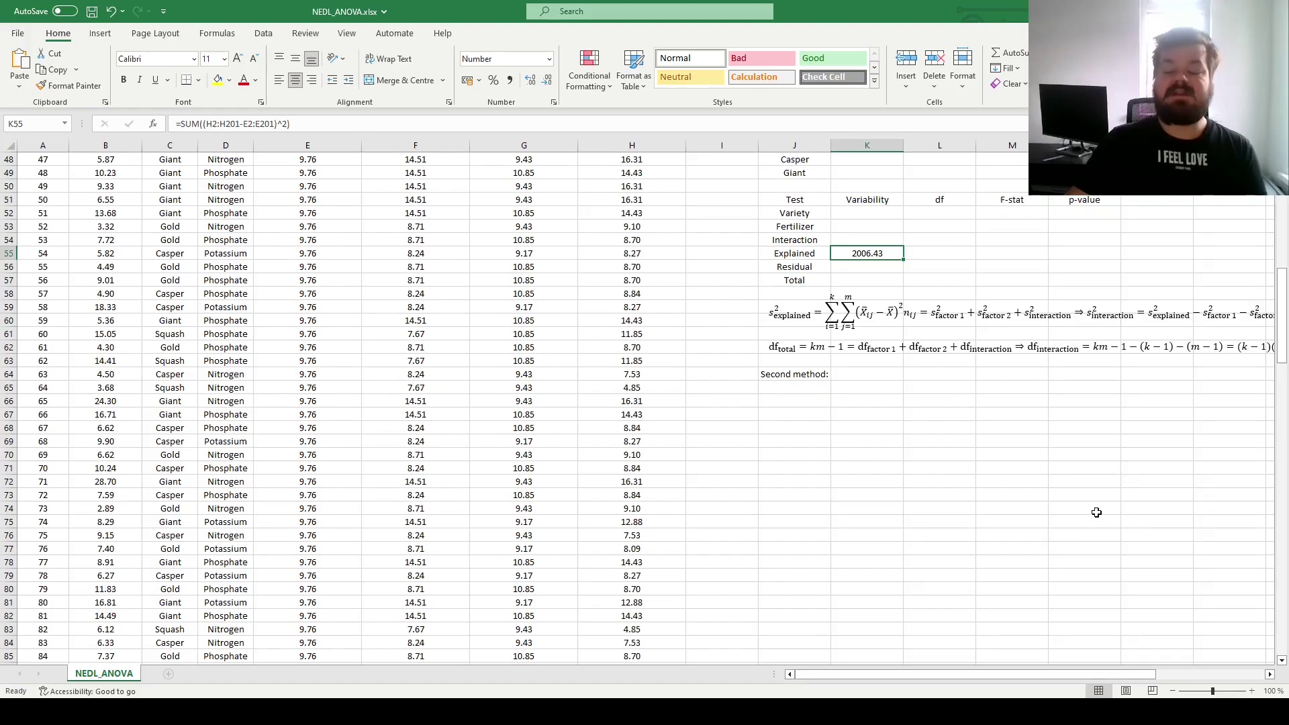
Begin the Variety variability formula in K52, using SUM with the same-variety averages F2:F201 as the first range.
scroll(1083, 497, "up", 2)
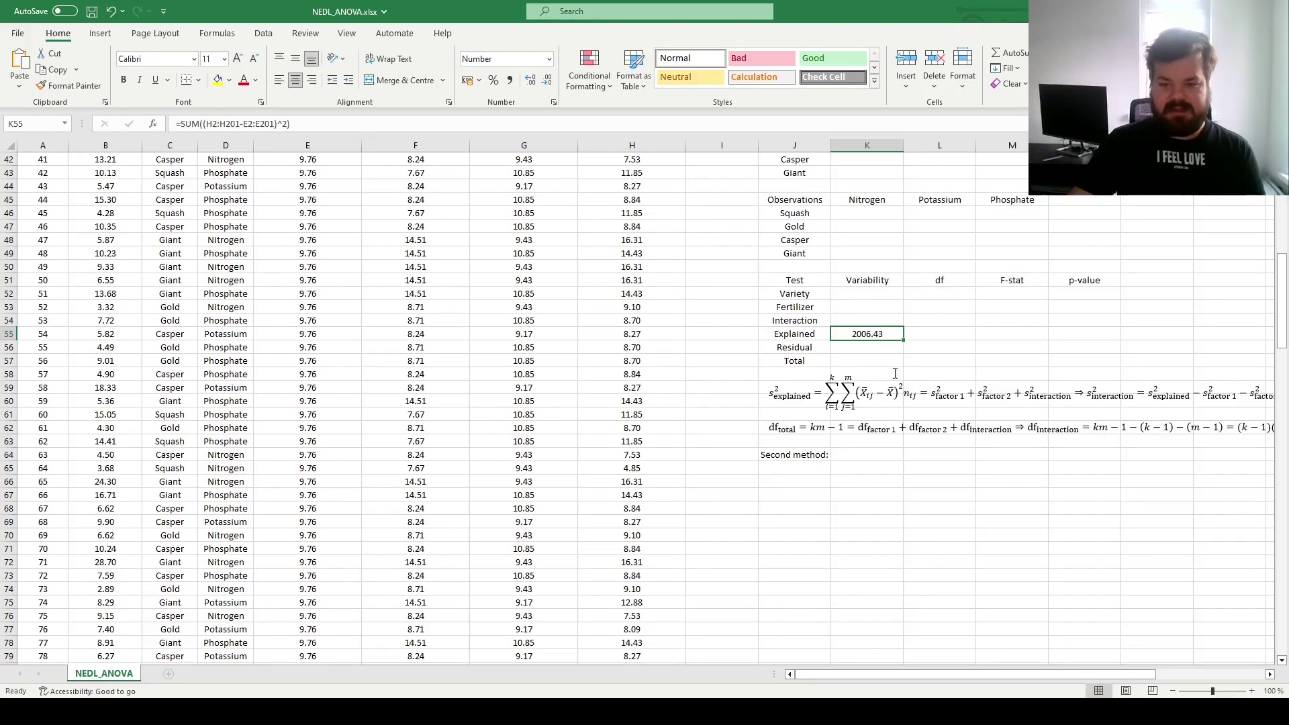
left_click(866, 294)
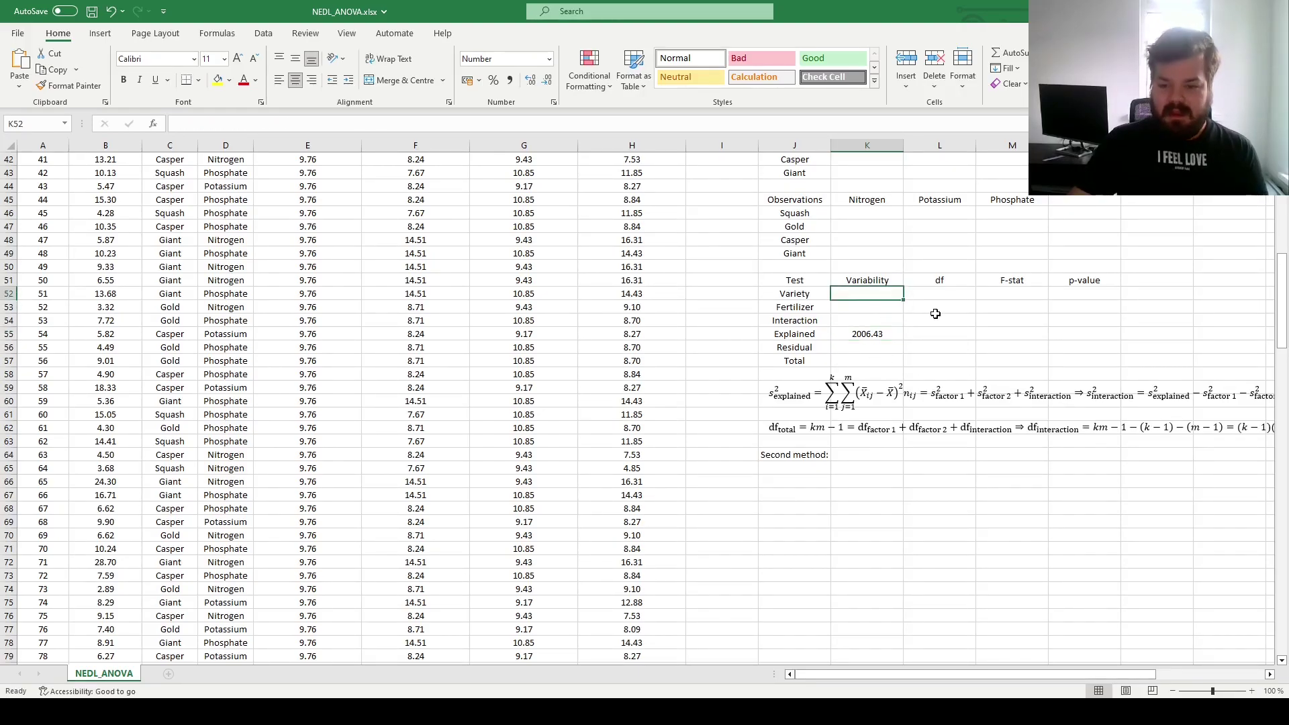
scroll(979, 324, "up", 2)
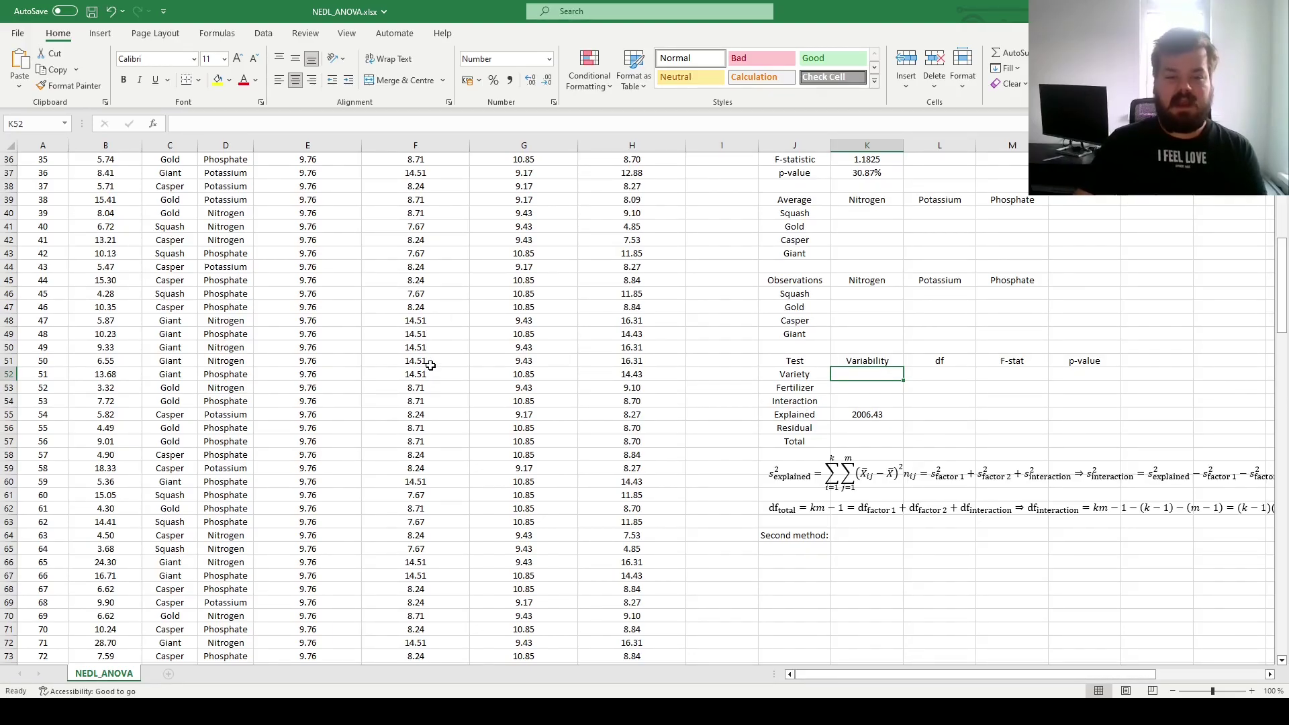
type("=")
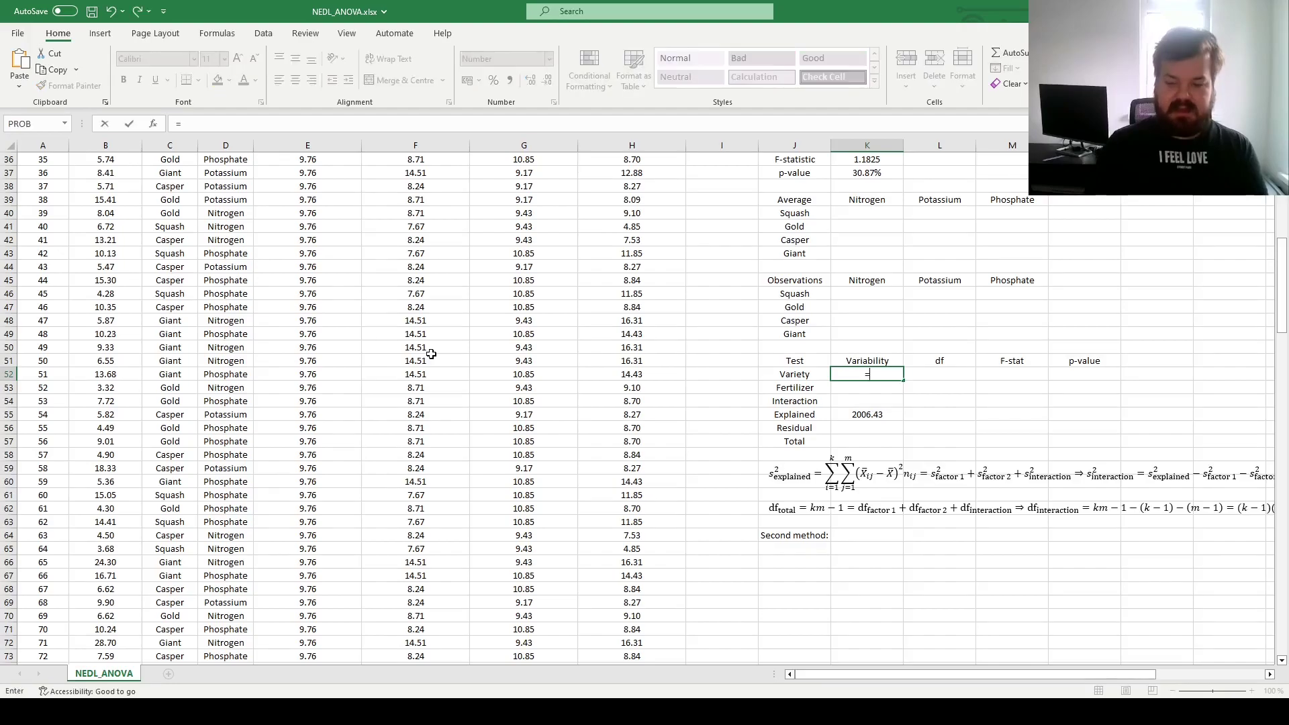
type("SUM((")
left_click(403, 351)
key("ctrl+Up")
key("Down")
key("ctrl+shift+Down")
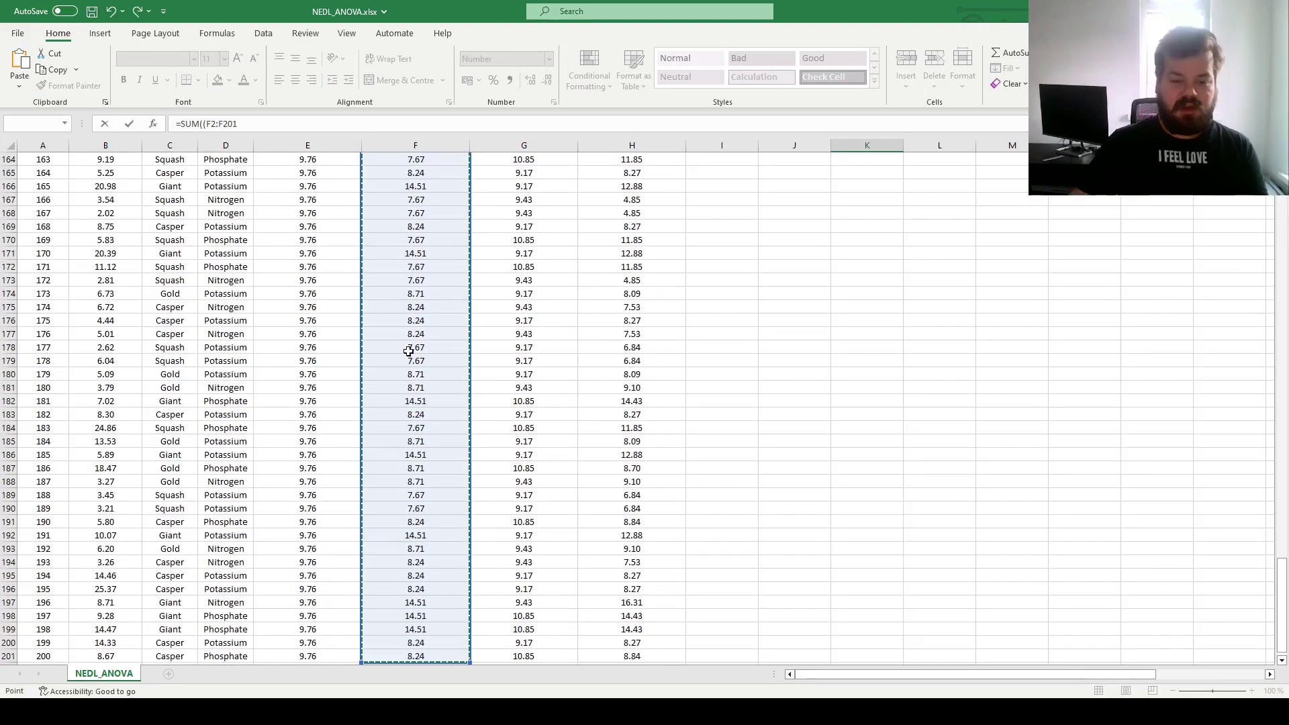
Complete the K52 formula by subtracting E2:E201 and squaring the differences, and display the result with two decimals.
left_click(248, 126)
type("-")
left_click(310, 253)
key("ctrl+Up")
key("Down")
key("ctrl+shift+Down")
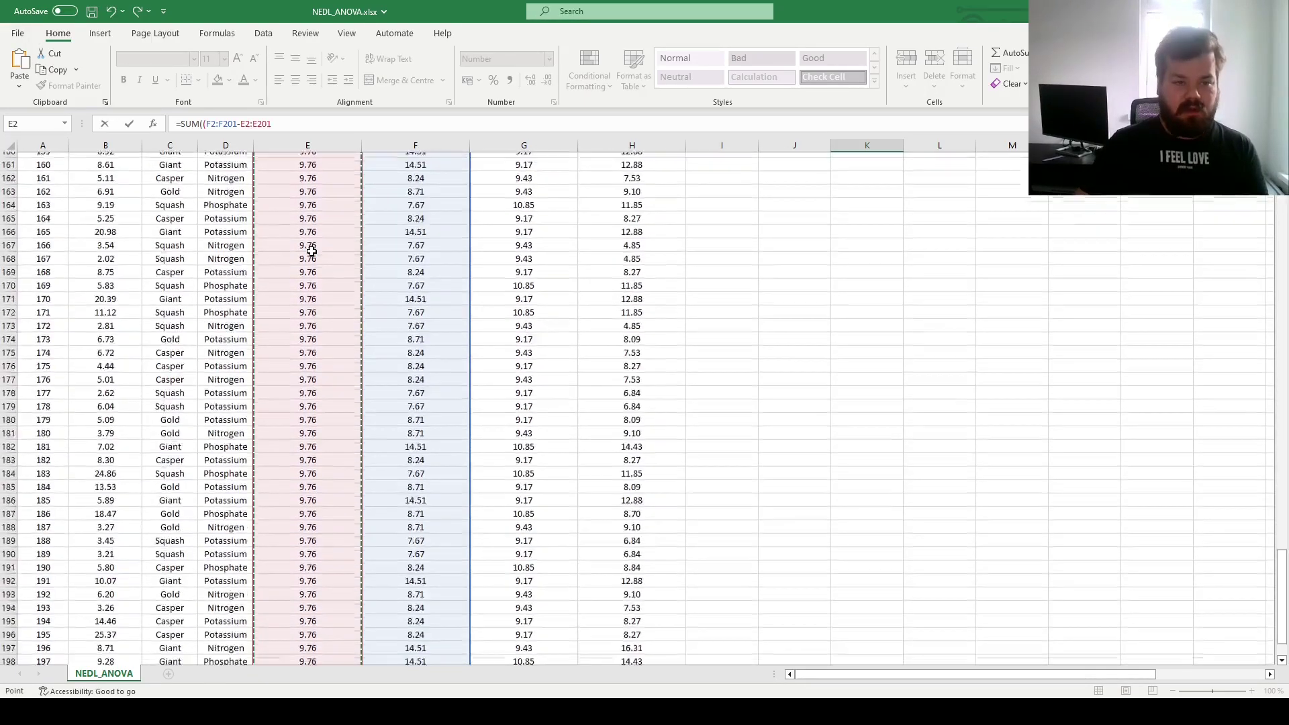
type(")^2)")
key("ctrl+Return")
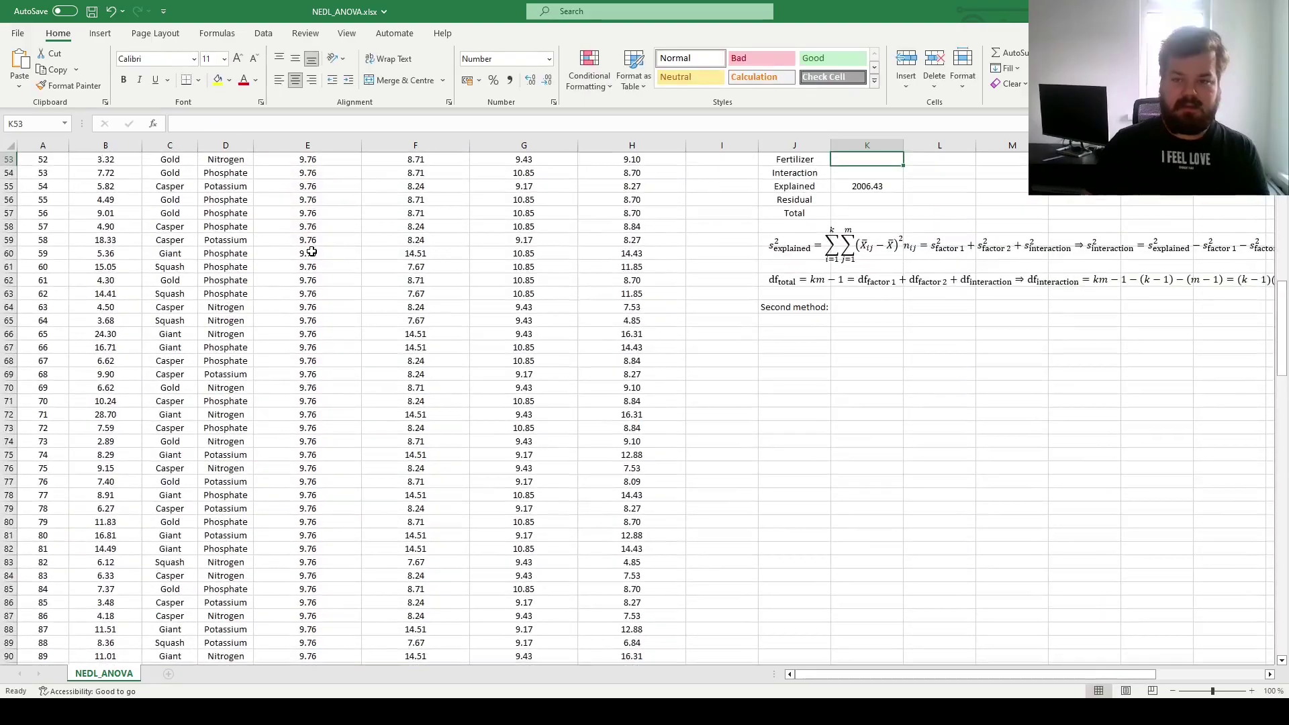
scroll(369, 252, "up", 1)
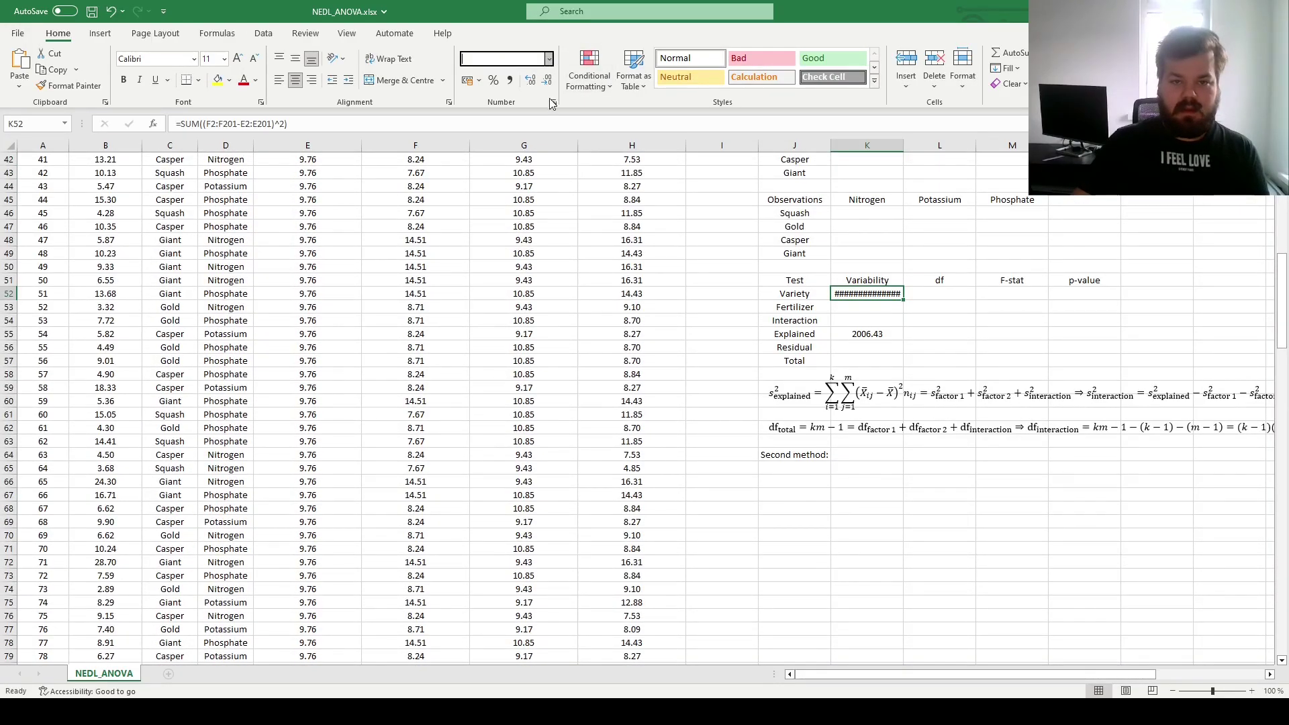
Begin the Fertilizer variability formula in K53, using SUM with the same-fertilizer averages G2:G201 as the first range.
key("Down")
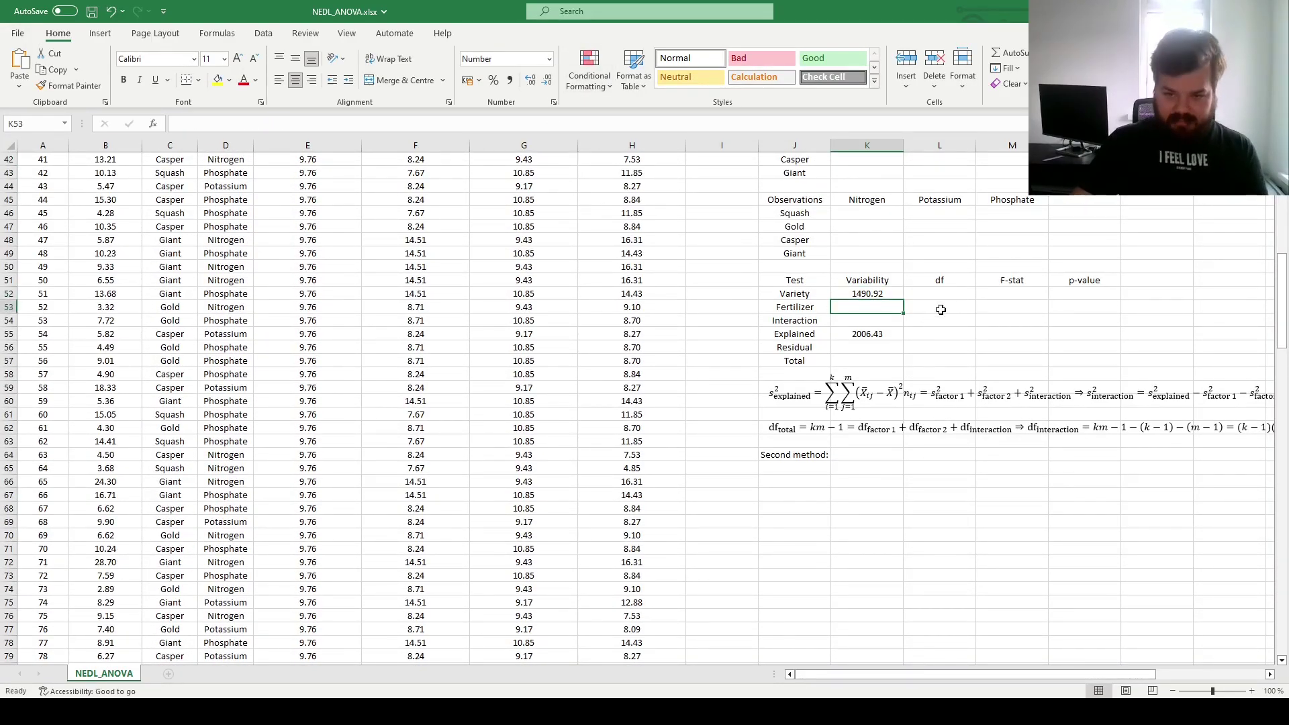
type("=SUM((")
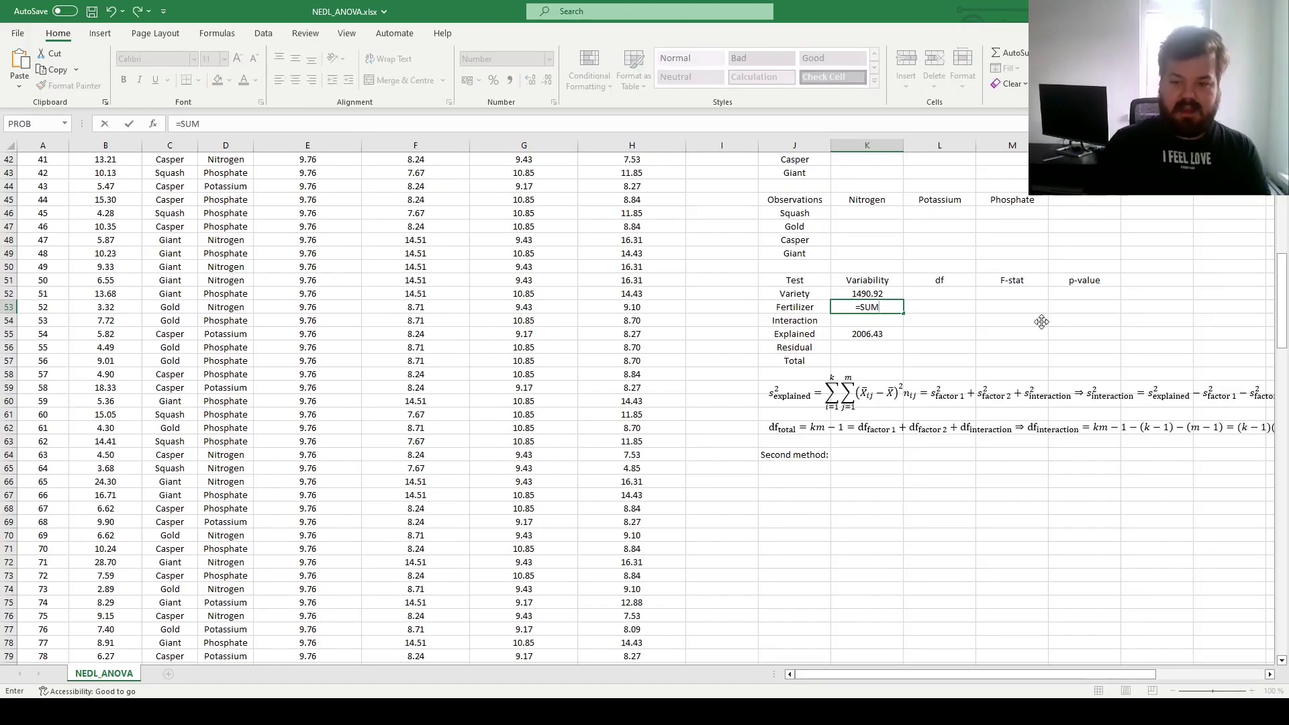
left_click(502, 305)
key("ctrl+Up")
key("Down")
key("ctrl+shift+Down")
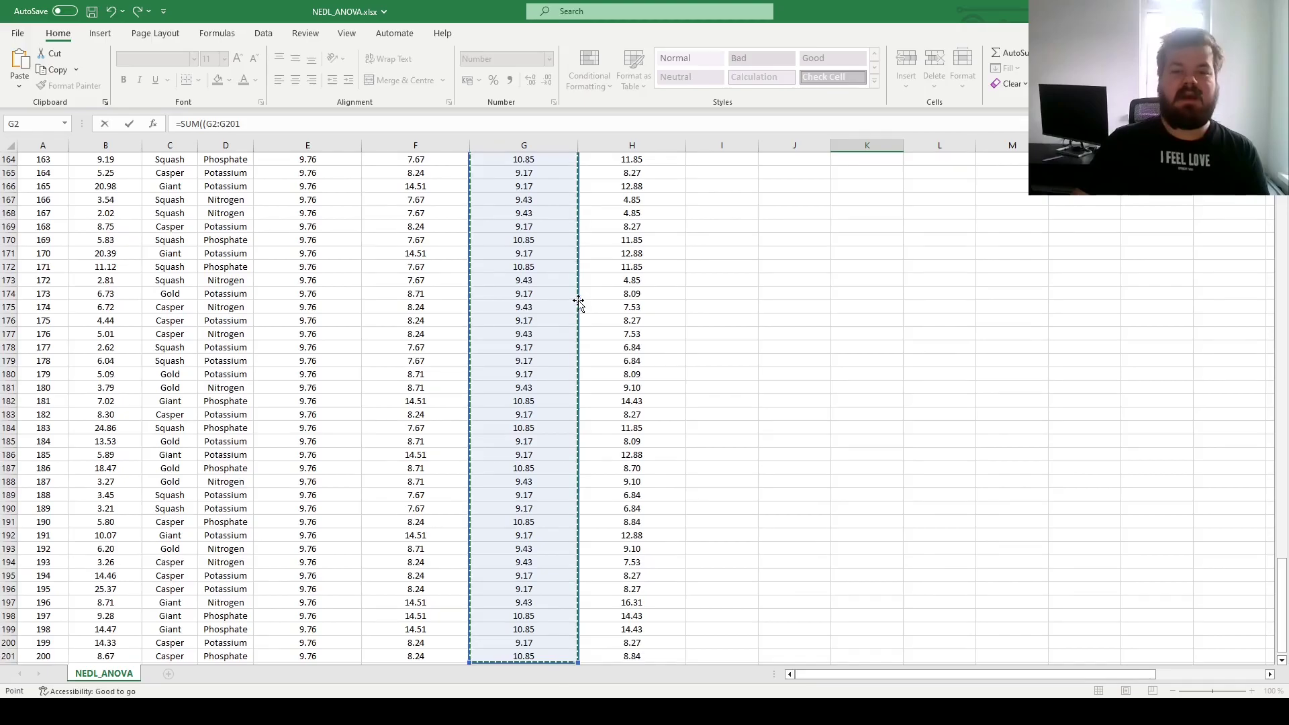
Complete the K53 formula by subtracting the overall averages E2:E201 and squaring the differences.
type("-")
left_click(290, 374)
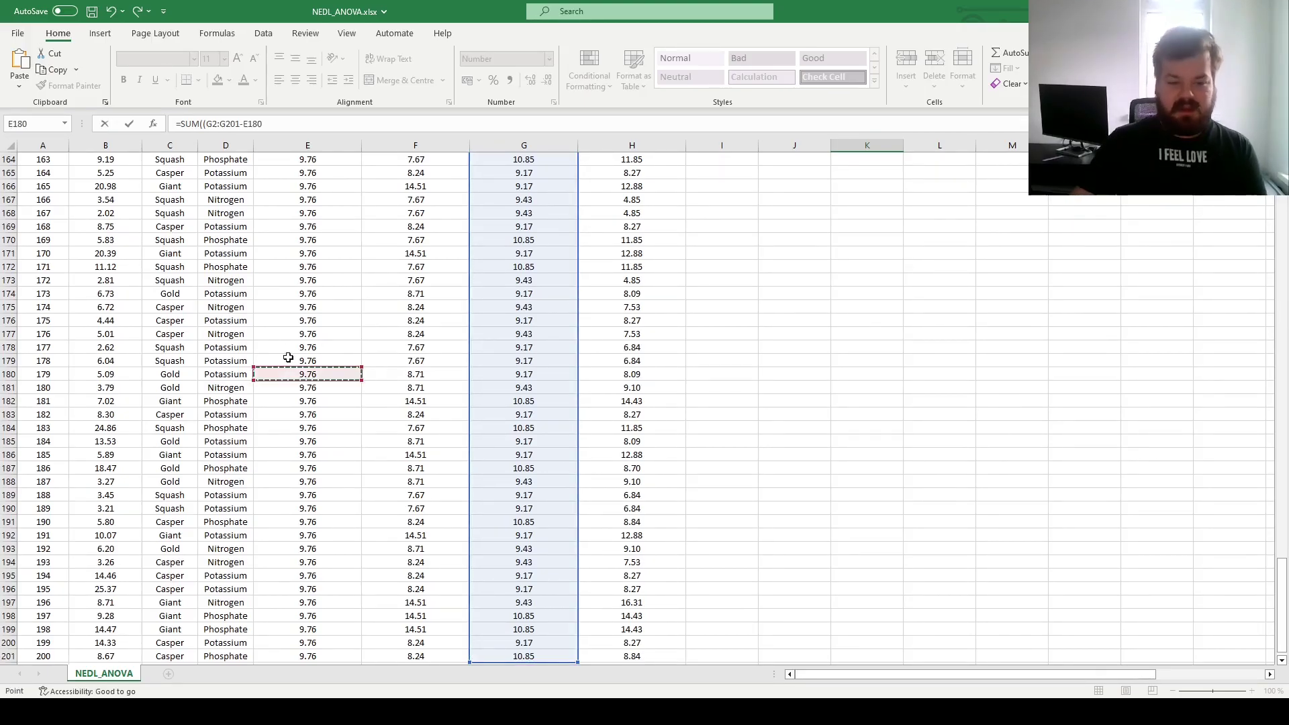
key("ctrl+Up")
key("Down")
key("ctrl+shift+Down")
type(")^2")
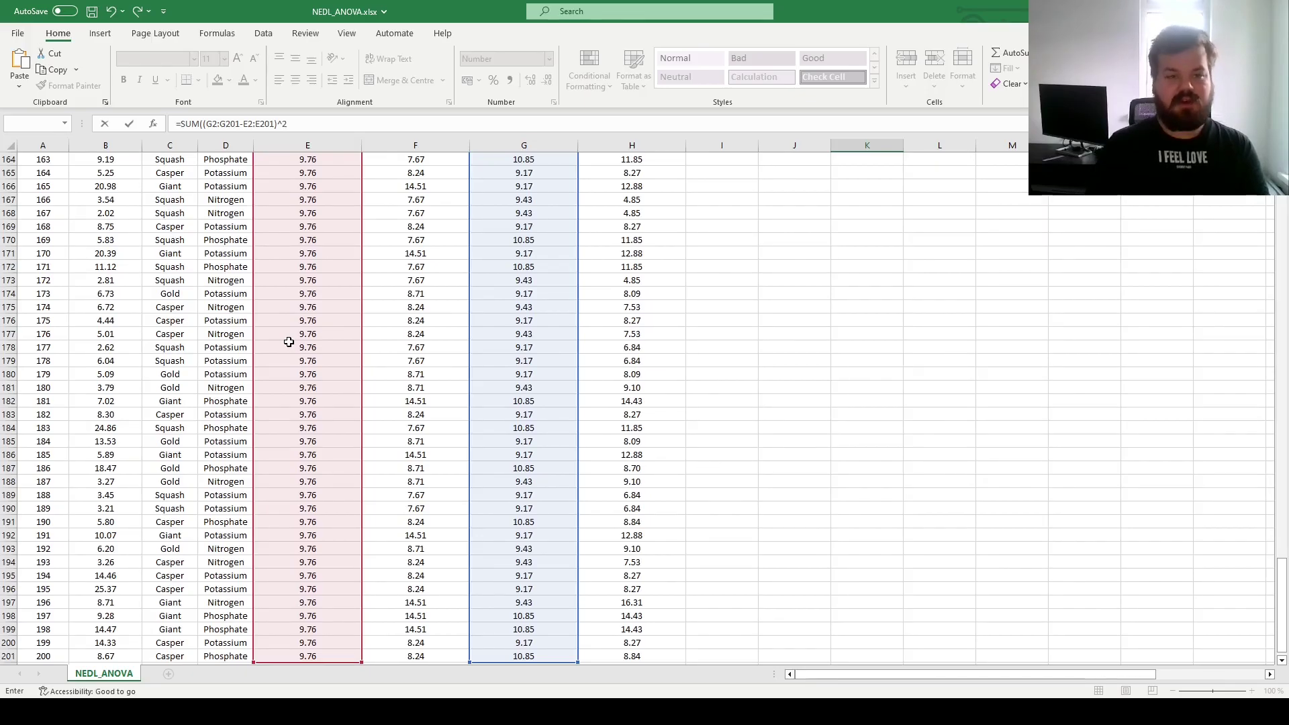
key("Return")
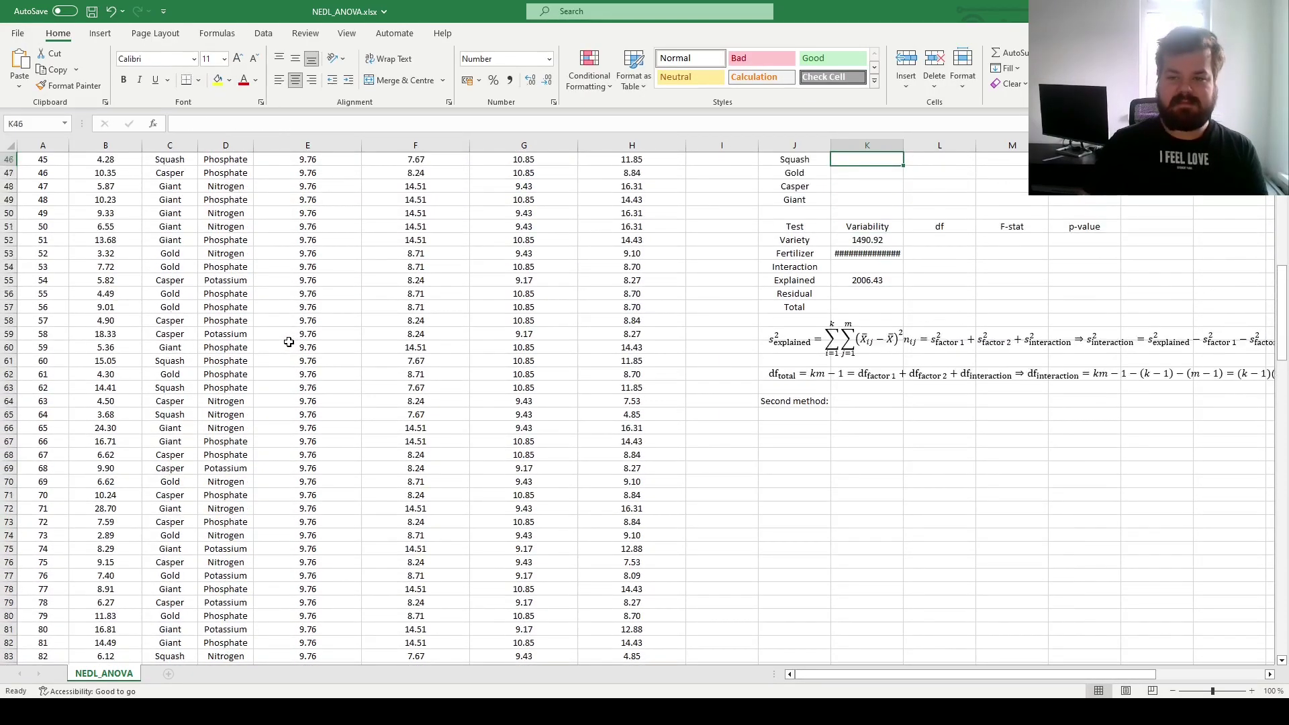
left_click(866, 254)
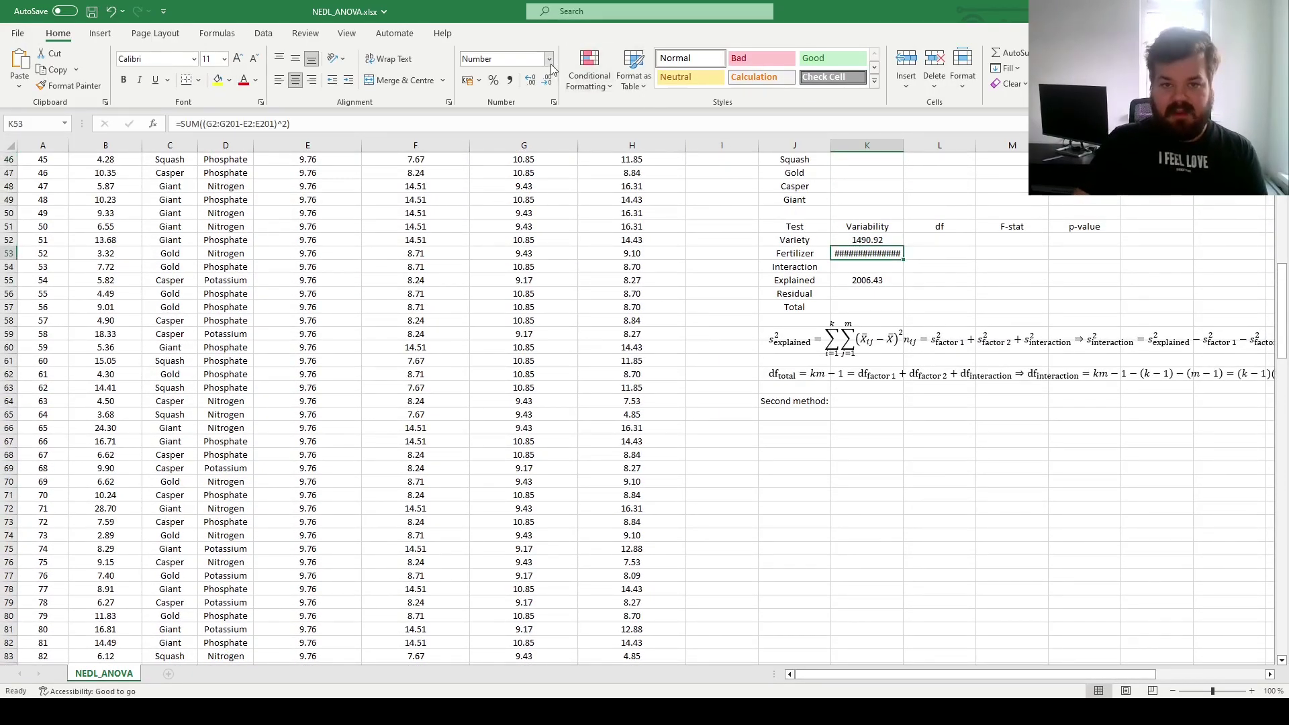
Compute the Interaction variability in K54 as the Explained value K55 minus the Variety value K52 and the Fertilizer value K53.
left_click_drag(880, 239, 881, 253)
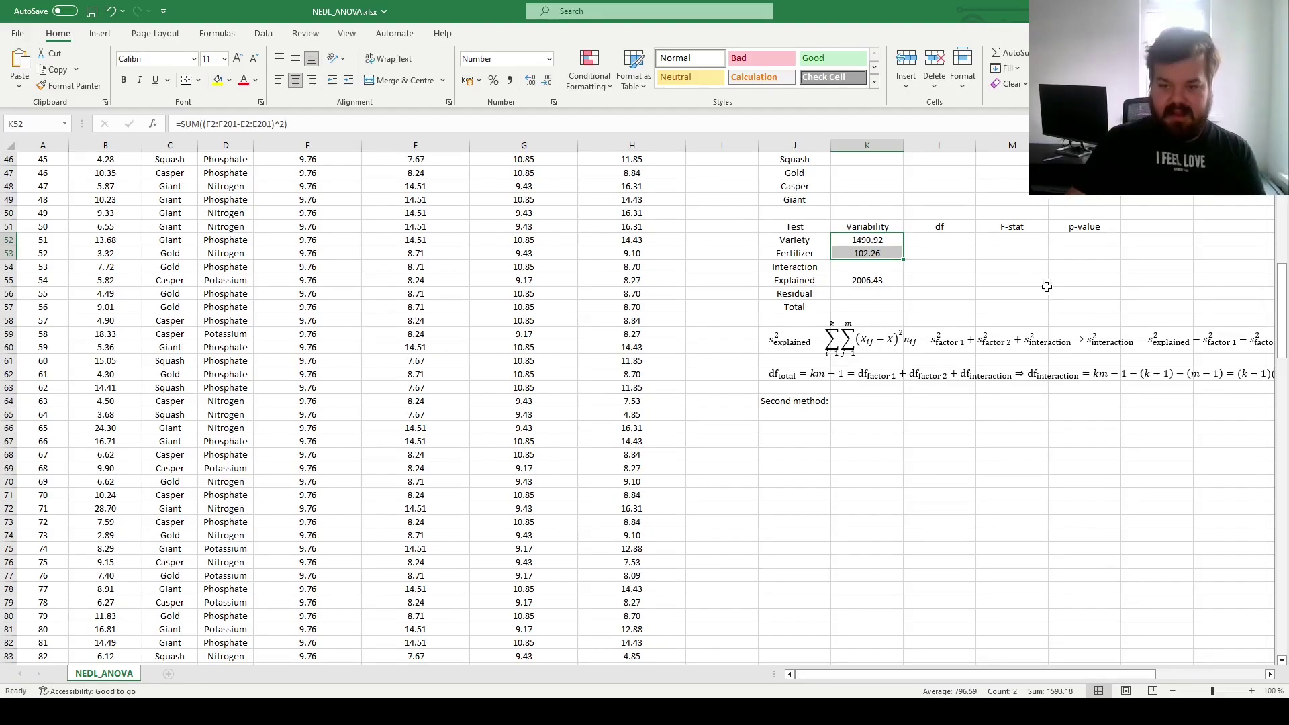
left_click(873, 281, "ctrl")
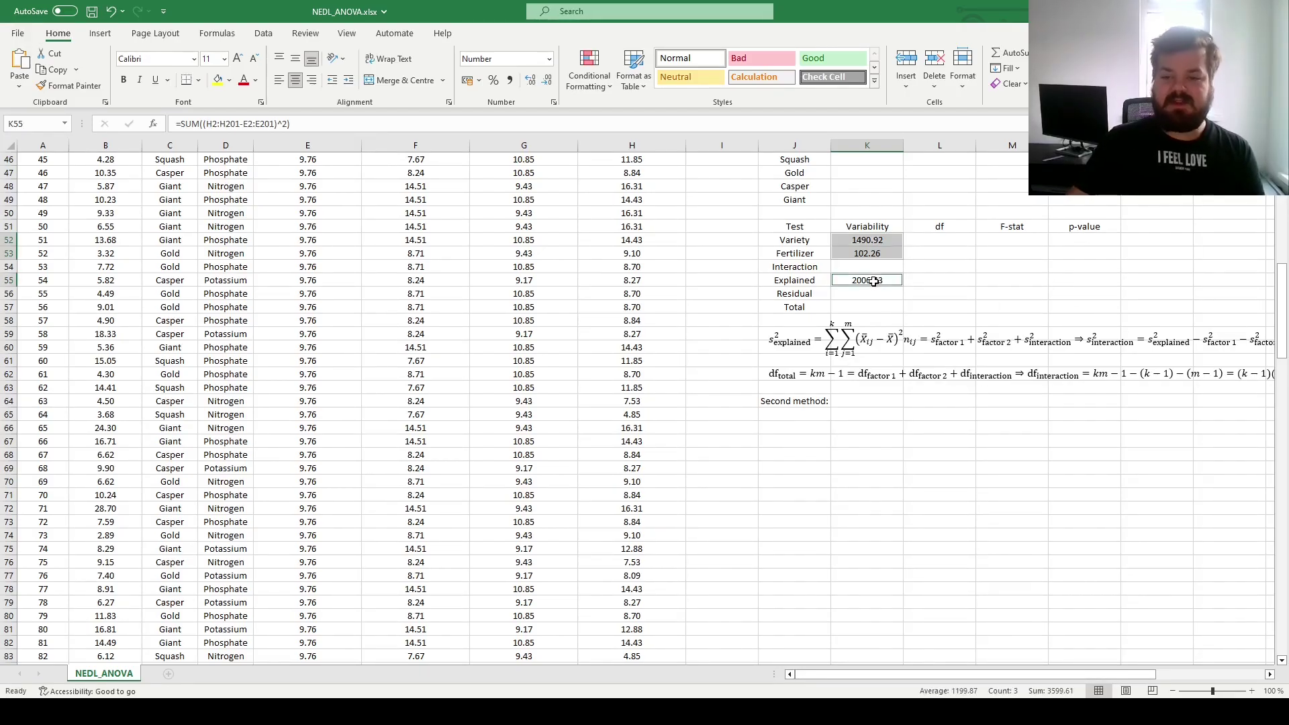
left_click(873, 267)
left_click(876, 279)
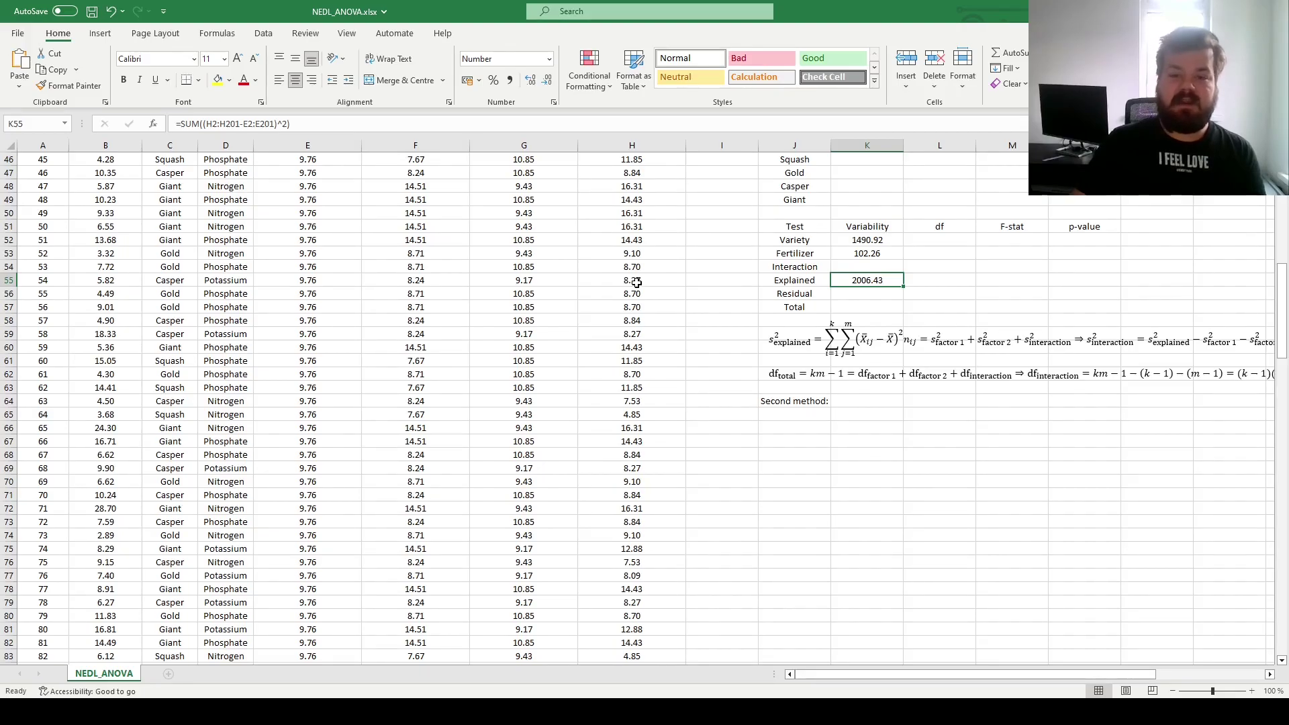
left_click(884, 265)
type("=")
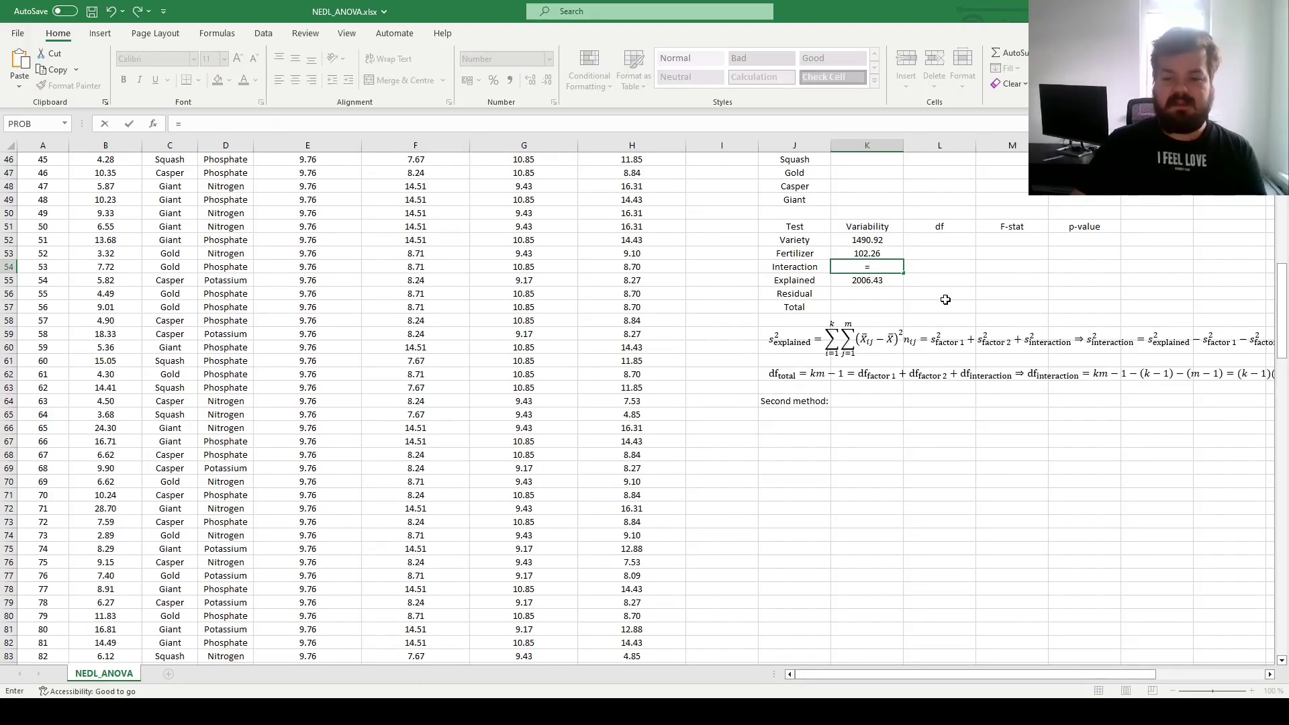
left_click(873, 285)
type("-")
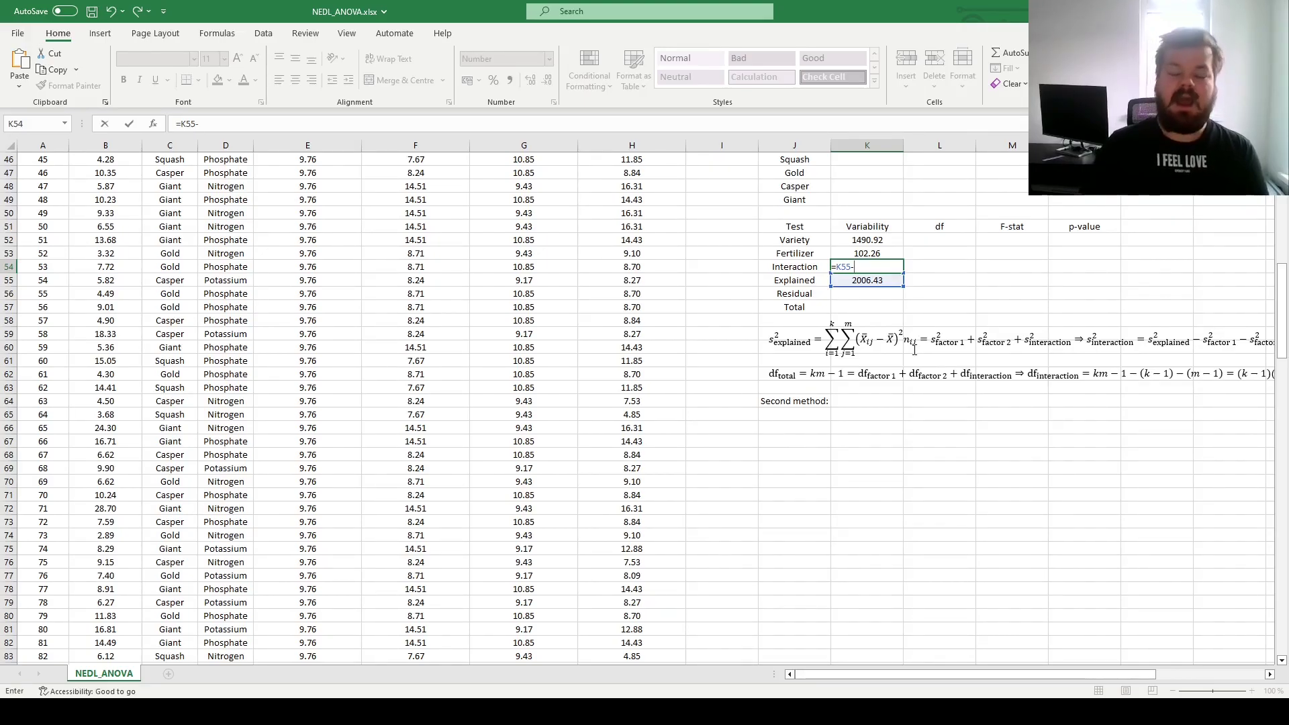
left_click(868, 240)
type("-")
left_click(869, 252)
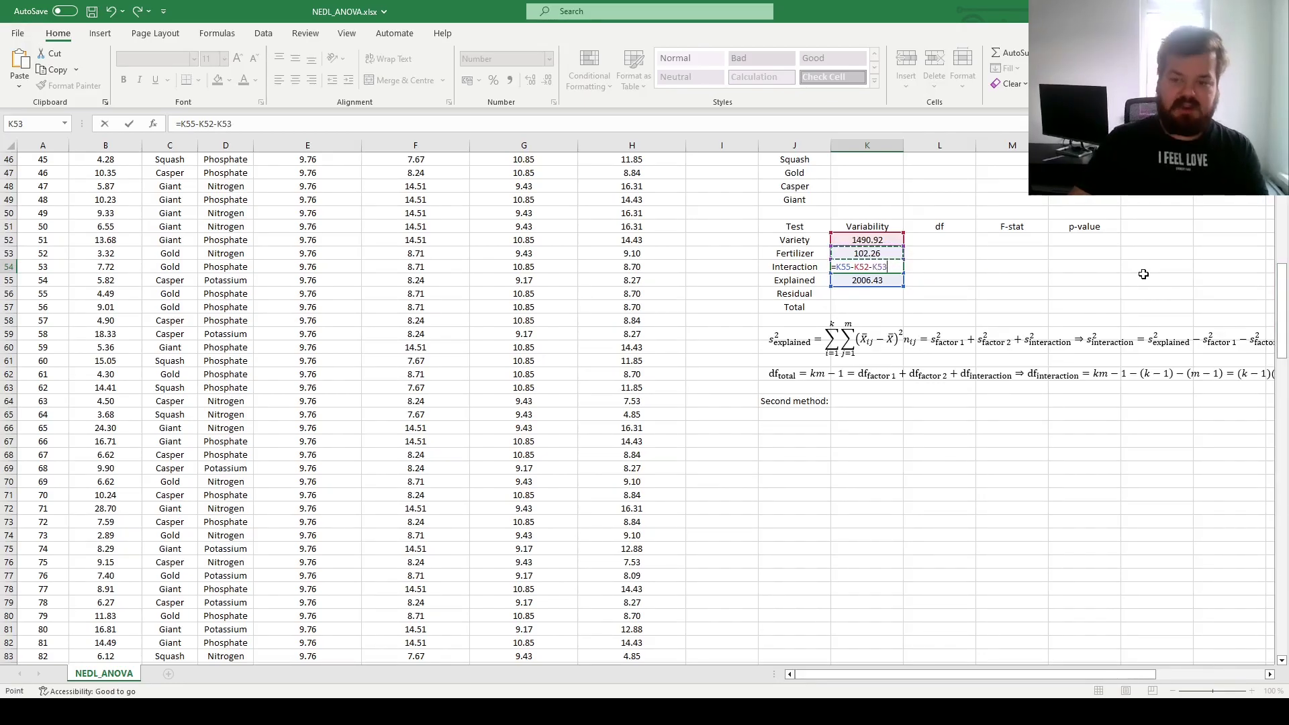
key("ctrl+Return")
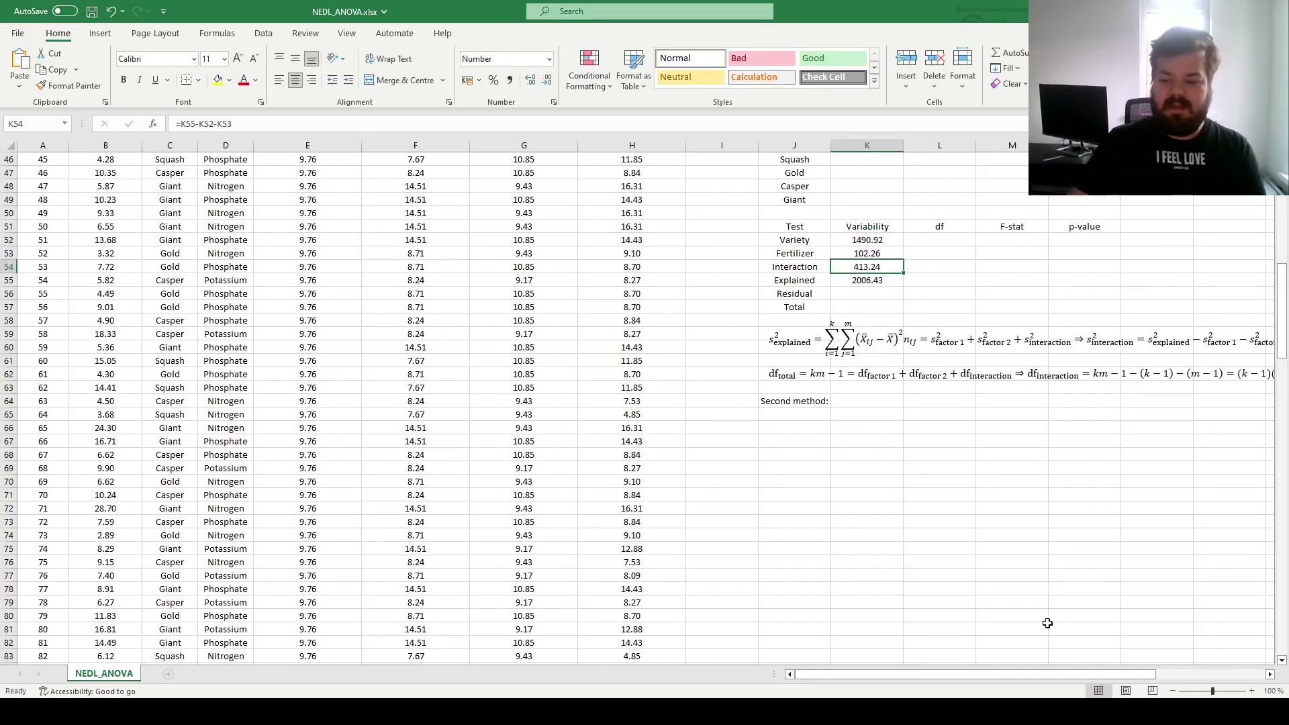
Begin the Residual variability formula in K56, using SUM with the pumpkin weights B2:B201 as the first range.
left_click_drag(1088, 674, 1180, 691)
scroll(535, 243, "up", 2)
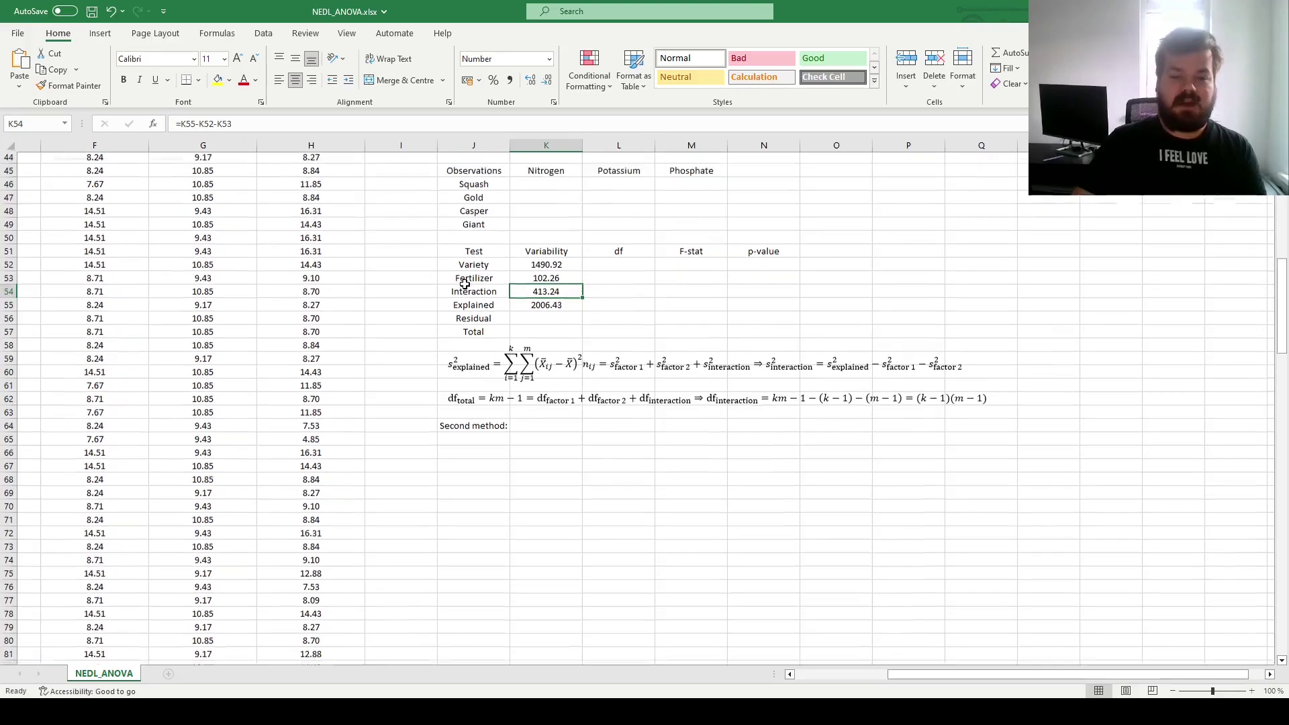
scroll(390, 370, "up", 1)
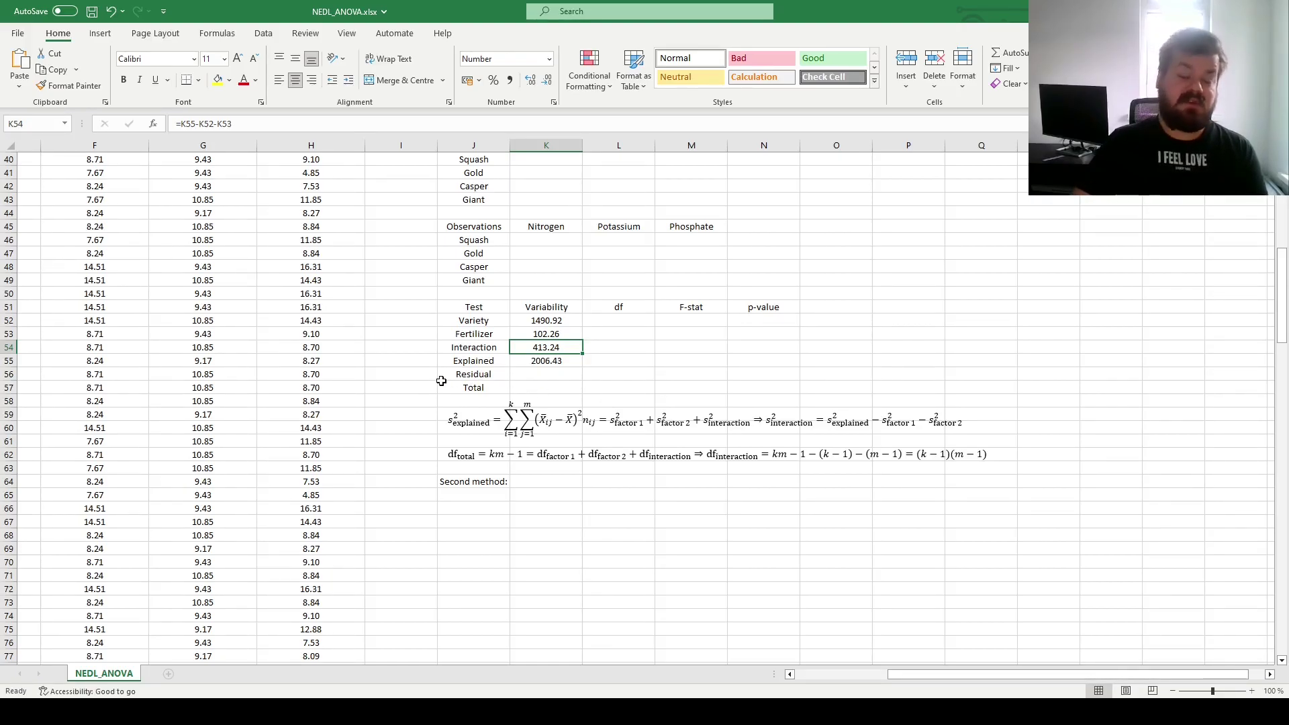
left_click(542, 374)
type("=SUM((")
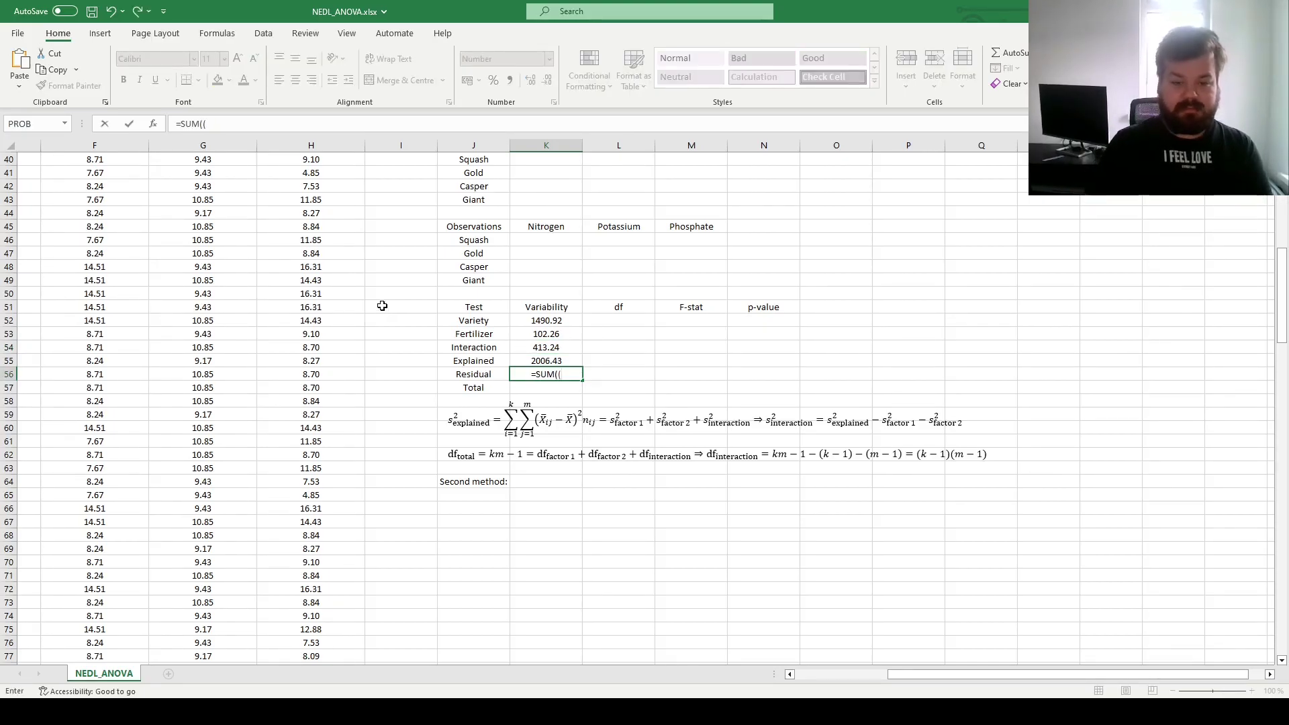
left_click(287, 322)
key("Left")
key("Left")
key("Left")
key("Left")
key("Left")
key("Left")
key("ctrl+Up")
key("Down")
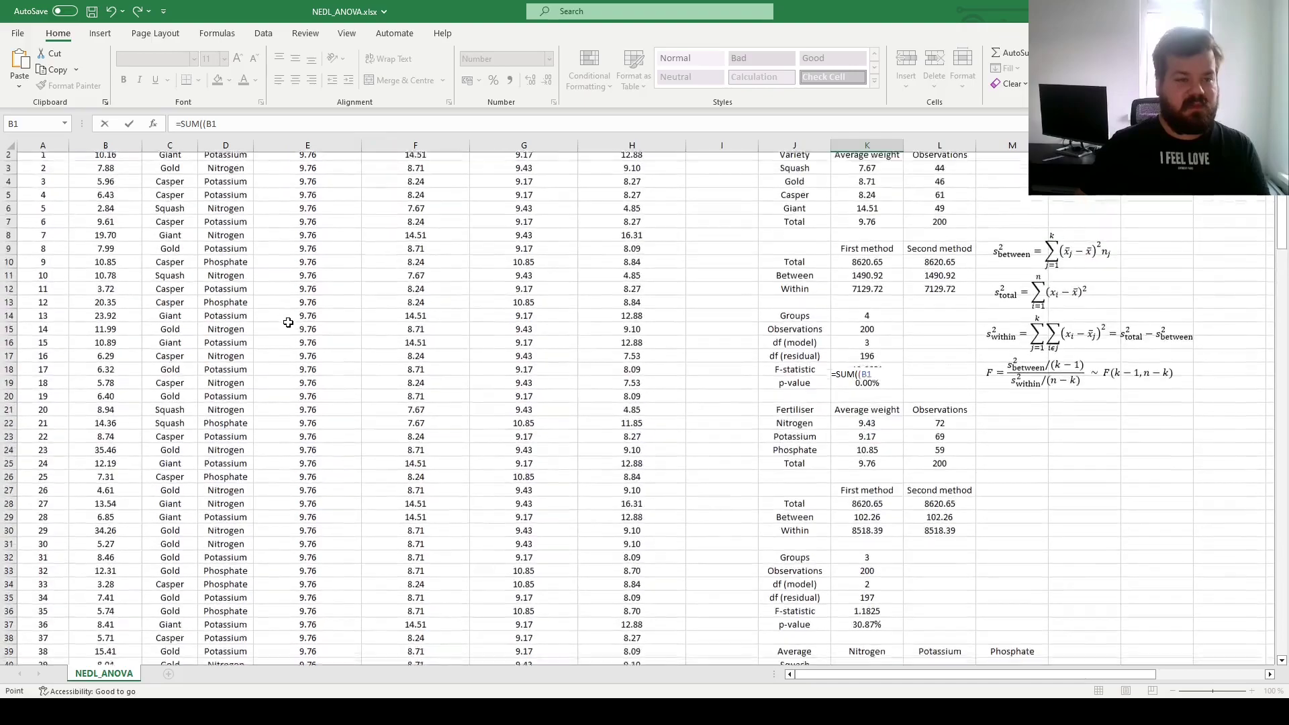
key("ctrl+shift+Down")
Complete the K56 formula by subtracting the same-both averages H2:H201 and squaring the differences, and display the result with two decimals.
type("-")
left_click(633, 278)
key("ctrl+Up")
key("Down")
key("ctrl+shift+Down")
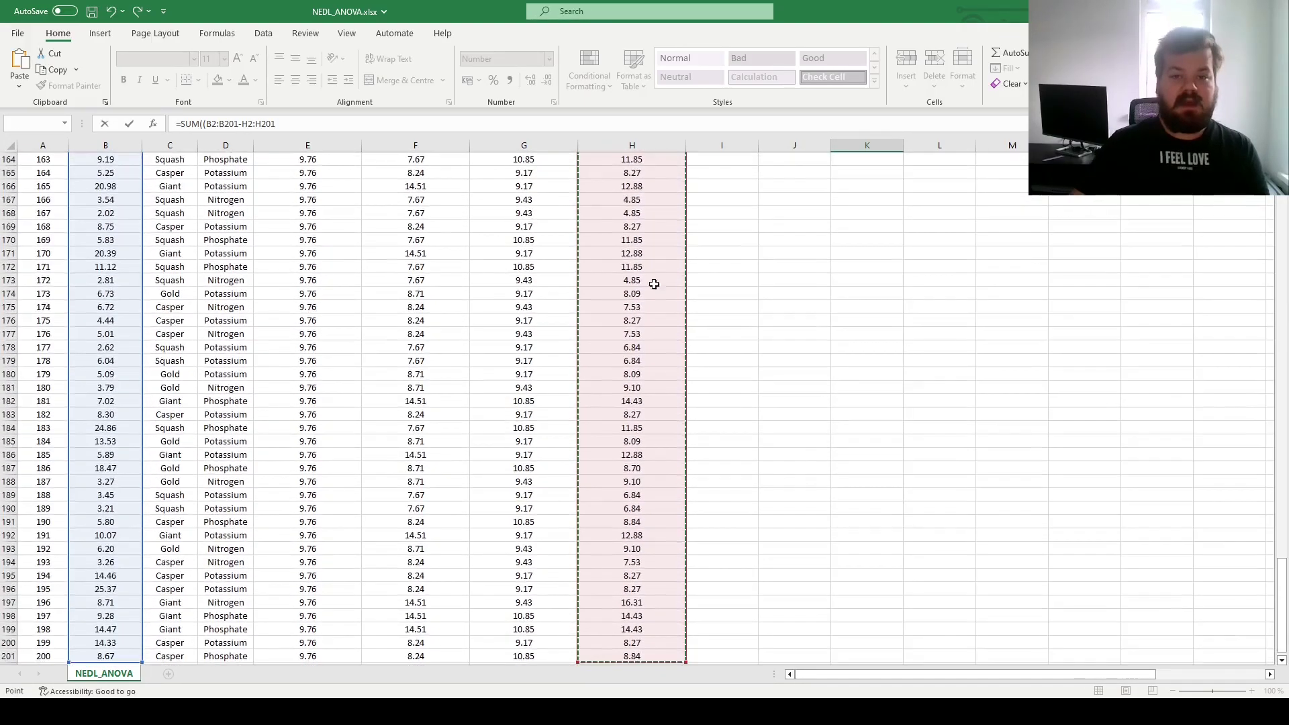
type(")^2)")
key("ctrl+Return")
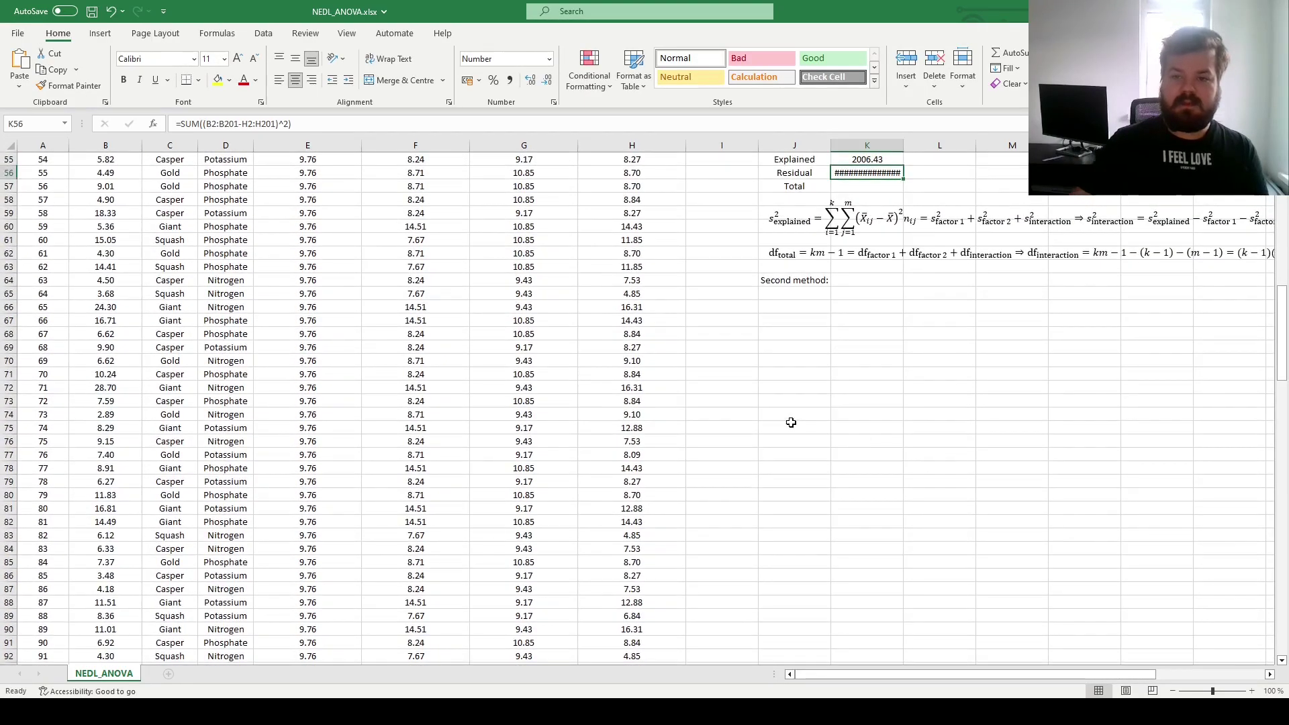
left_click(548, 80)
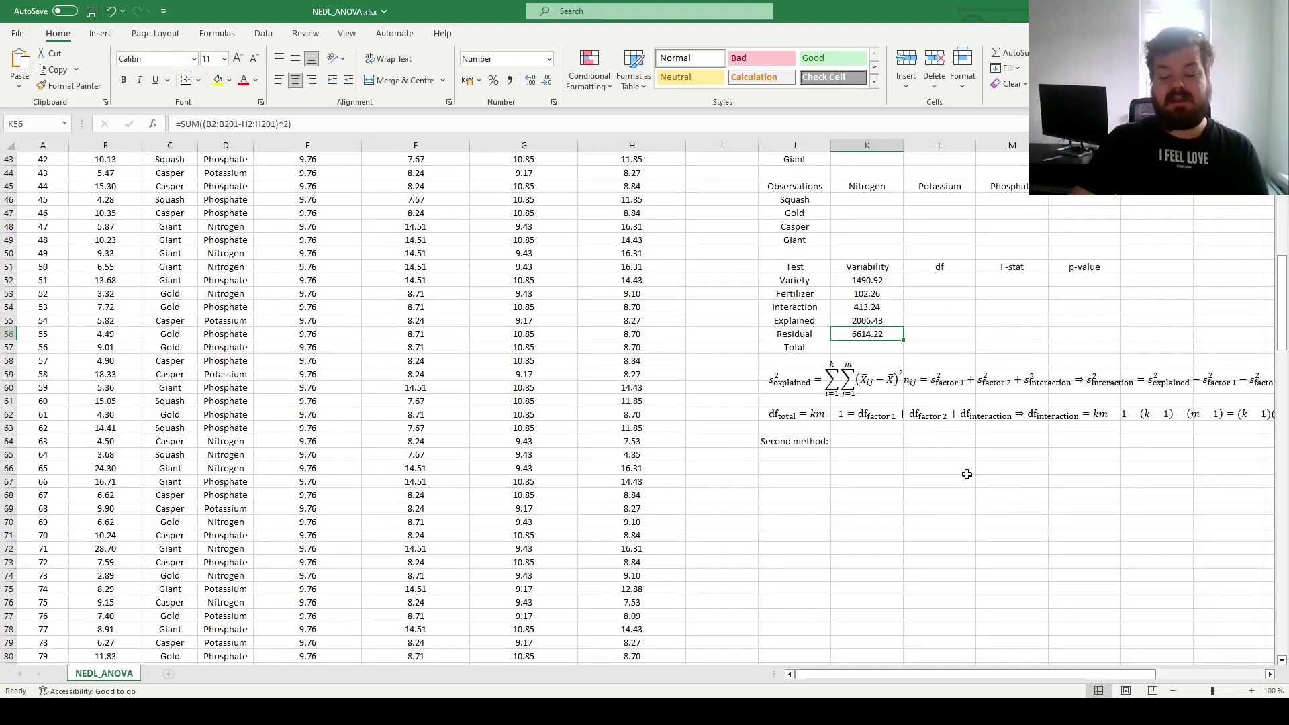
Begin the Total variability formula in K57, using SUM with the pumpkin weights B2:B201 as the first range.
left_click(882, 352)
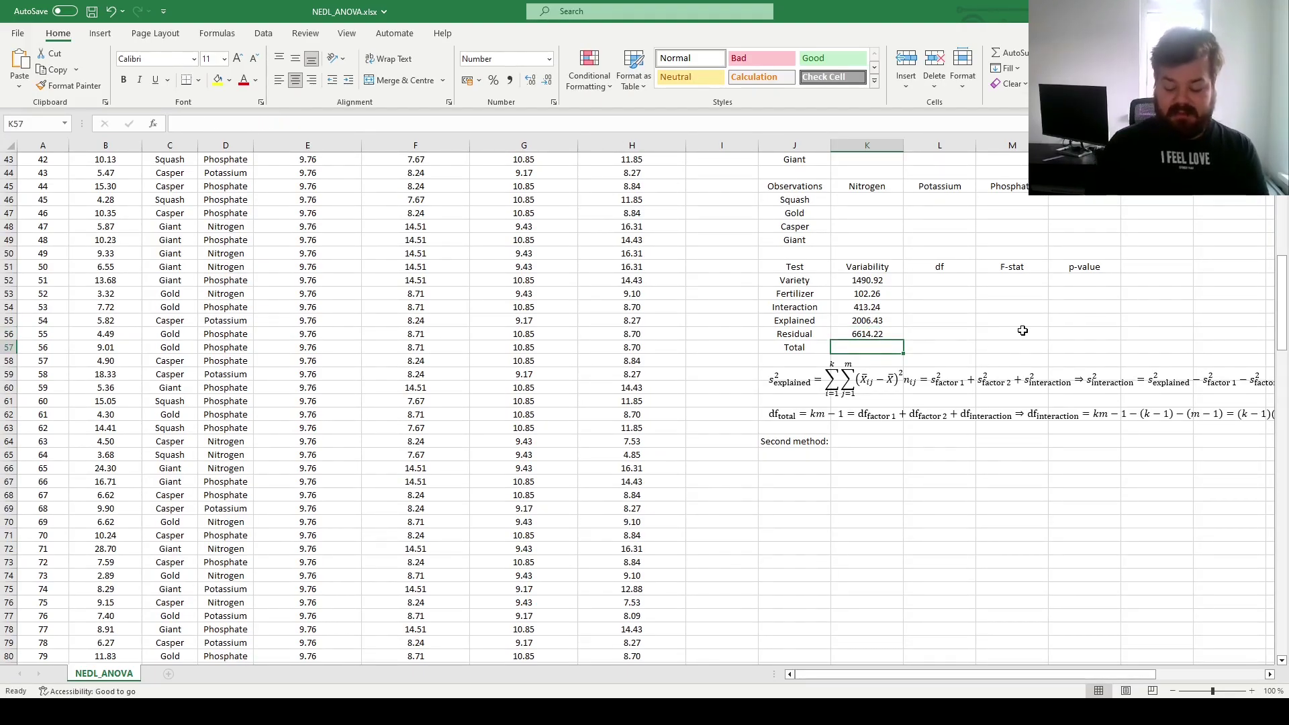
type("=SUM((")
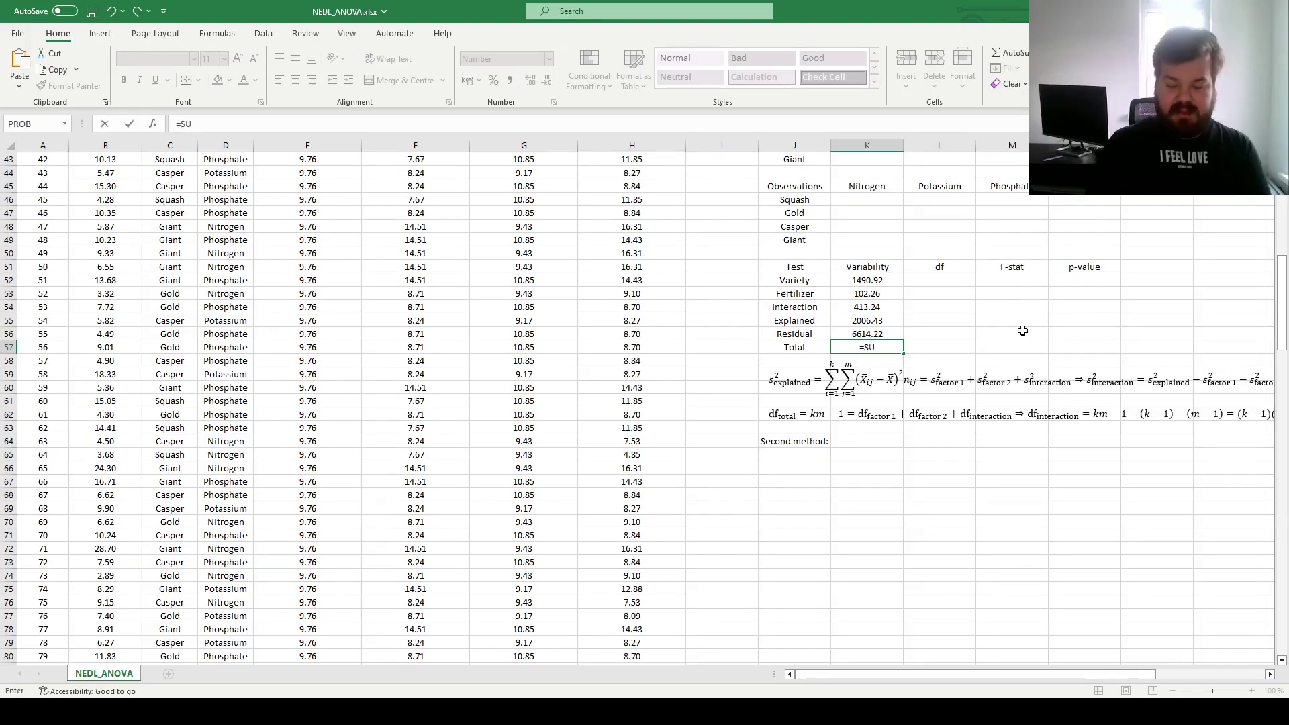
left_click(97, 401)
key("ctrl+Up")
key("ctrl+shift+Down")
Complete the K57 formula by subtracting the overall averages E2:E201 and squaring the differences, and display the result with two decimals.
type("-")
left_click(279, 329)
key("ctrl+Up")
key("Down")
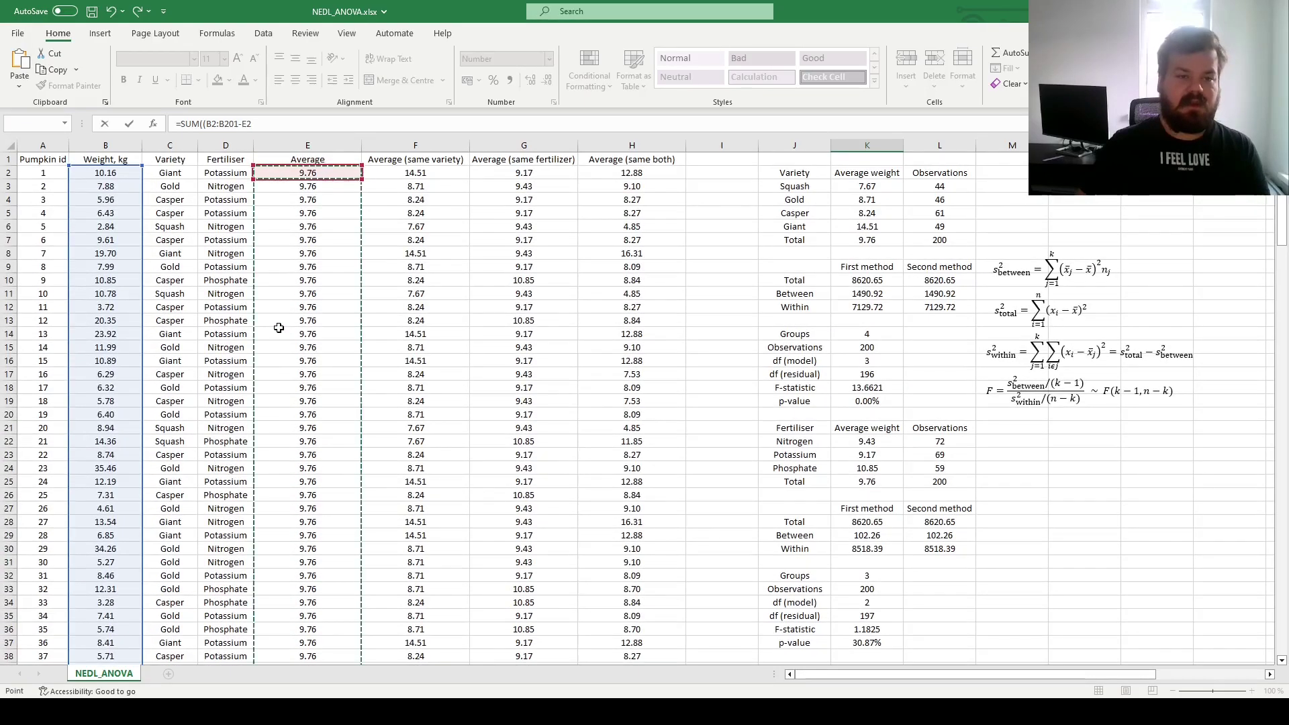
key("ctrl+shift+Down")
type(")^")
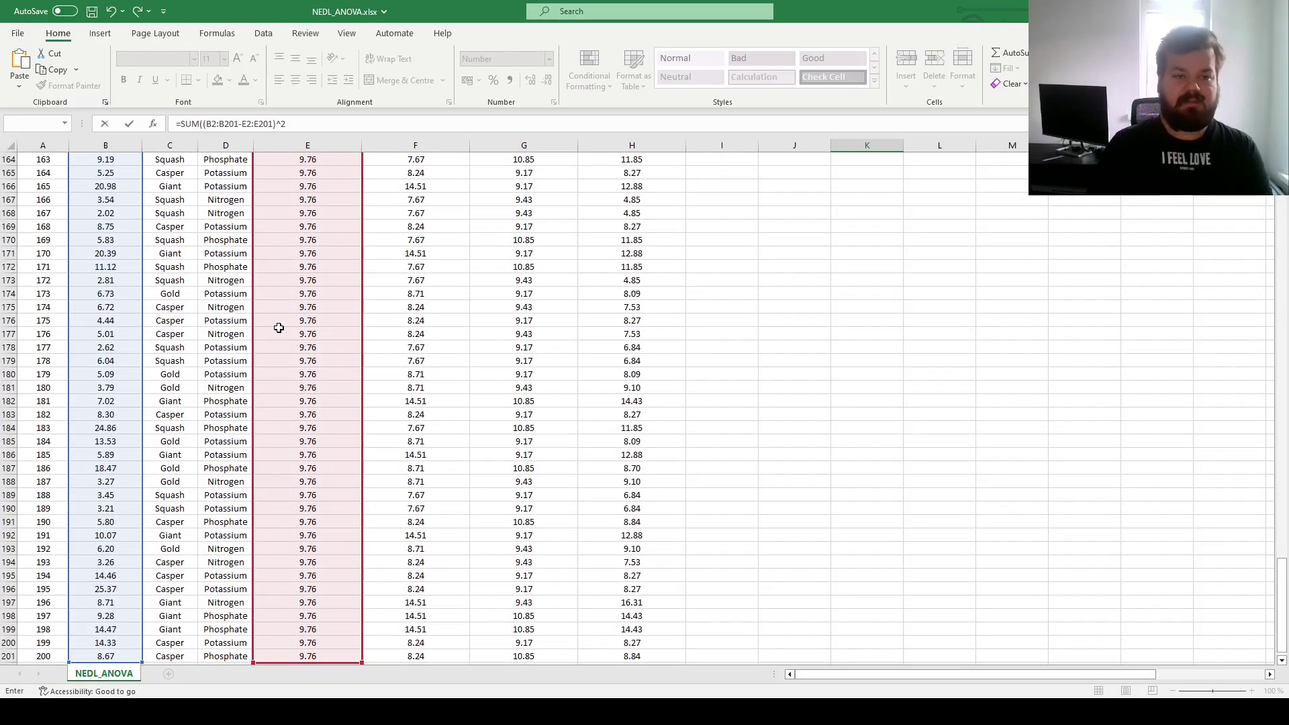
type("2)")
key("ctrl+Return")
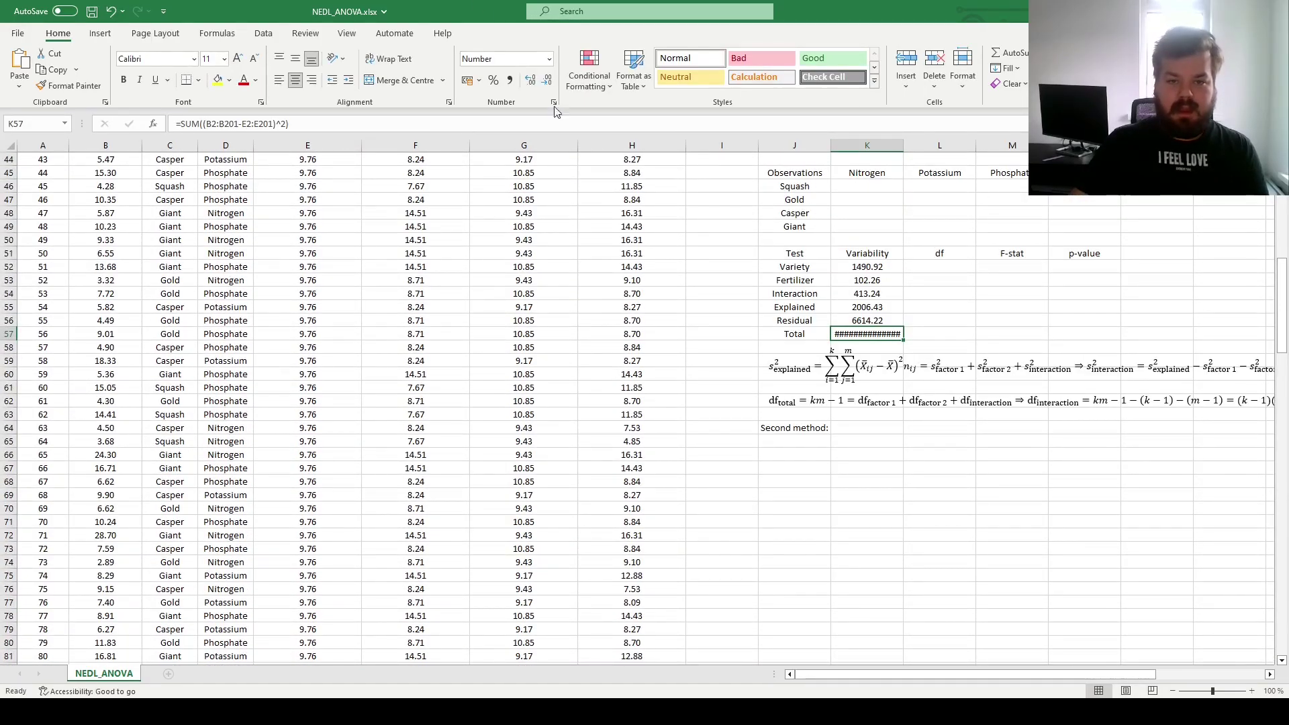
key("Return")
Check the sum of the Explained and Residual variability against the Total, and review the sources of variability listed in the test table.
left_click_drag(873, 323, 876, 309)
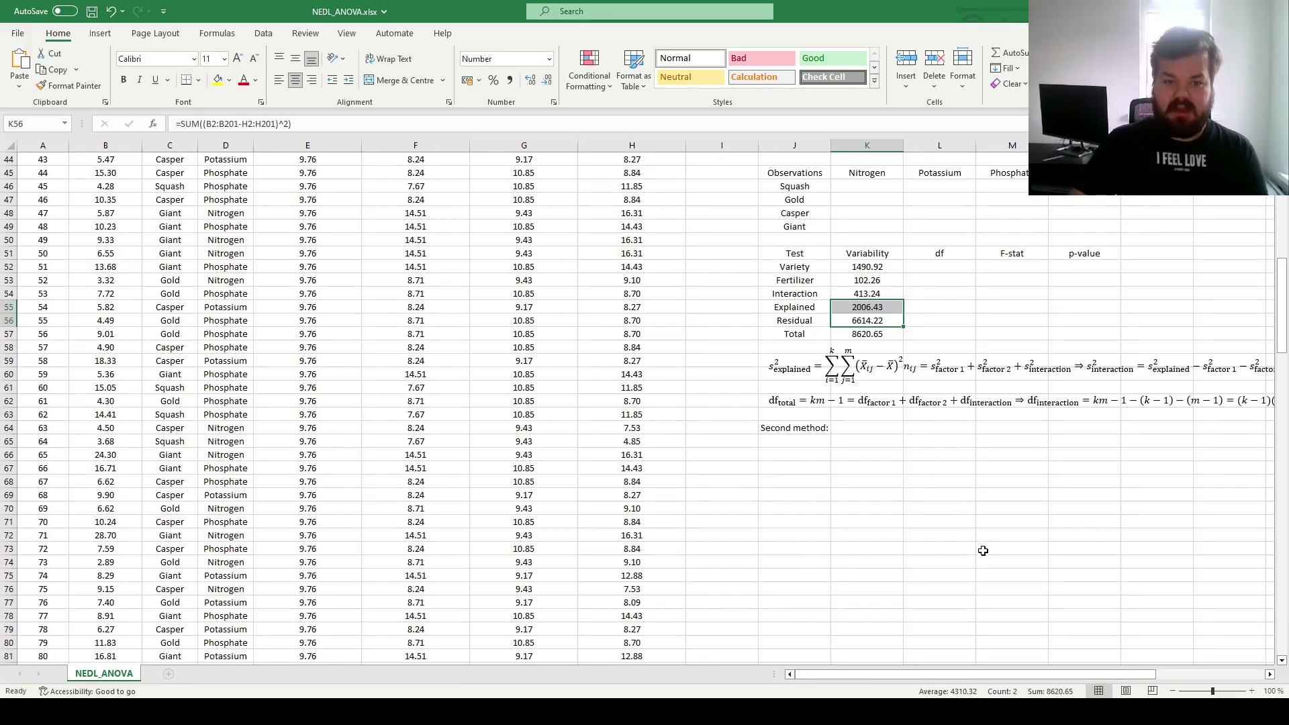
scroll(974, 544, "up", 5)
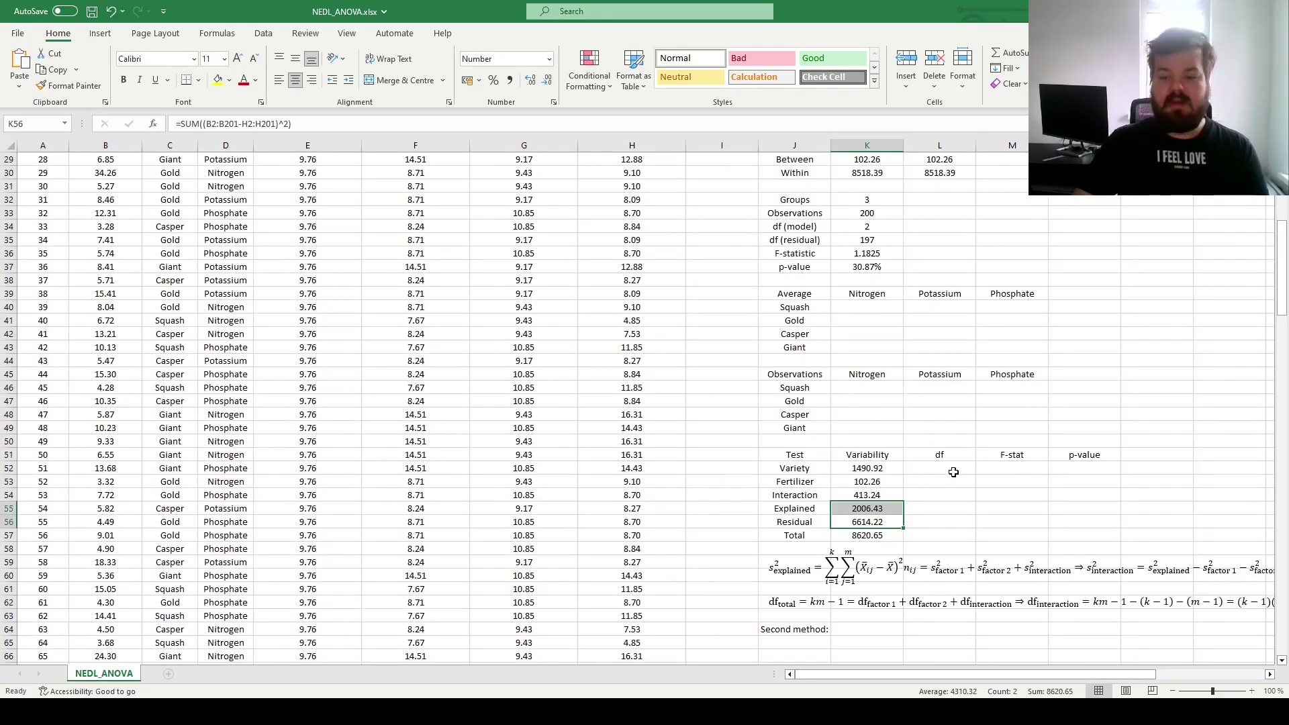
left_click(951, 471)
left_click_drag(803, 468, 816, 536)
left_click(953, 474)
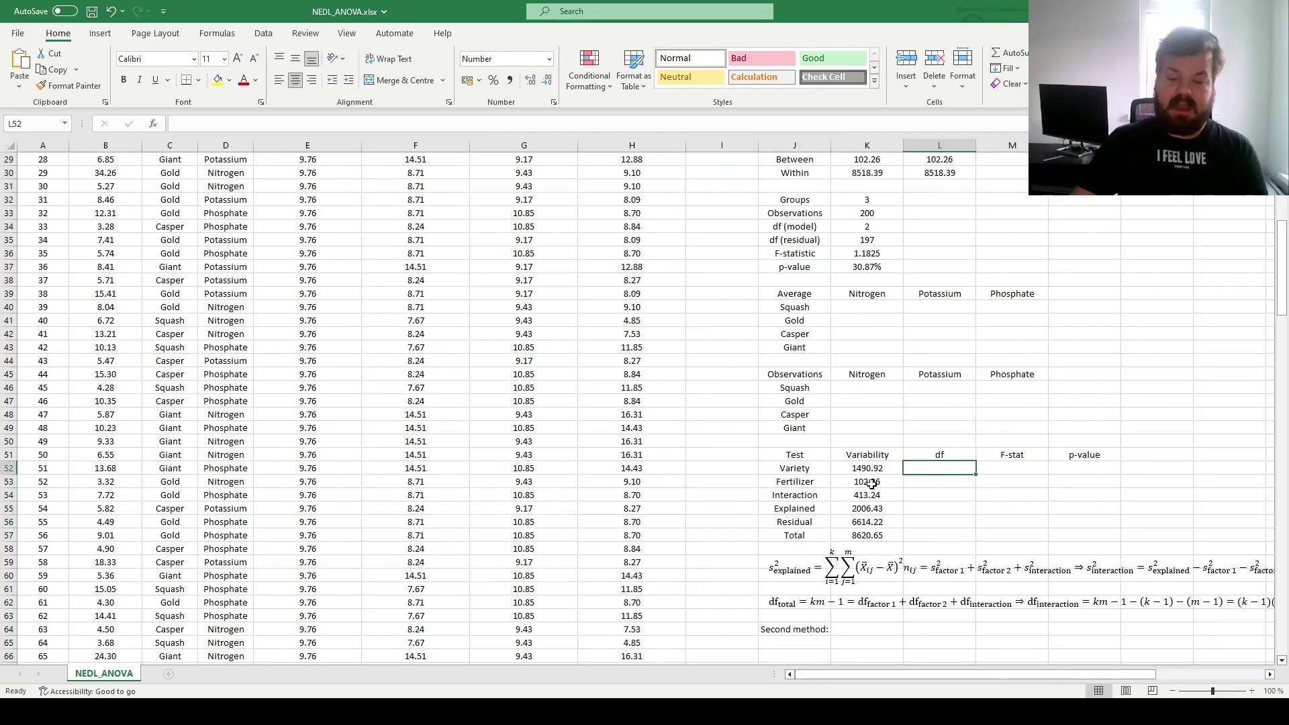
left_click_drag(806, 470, 810, 484)
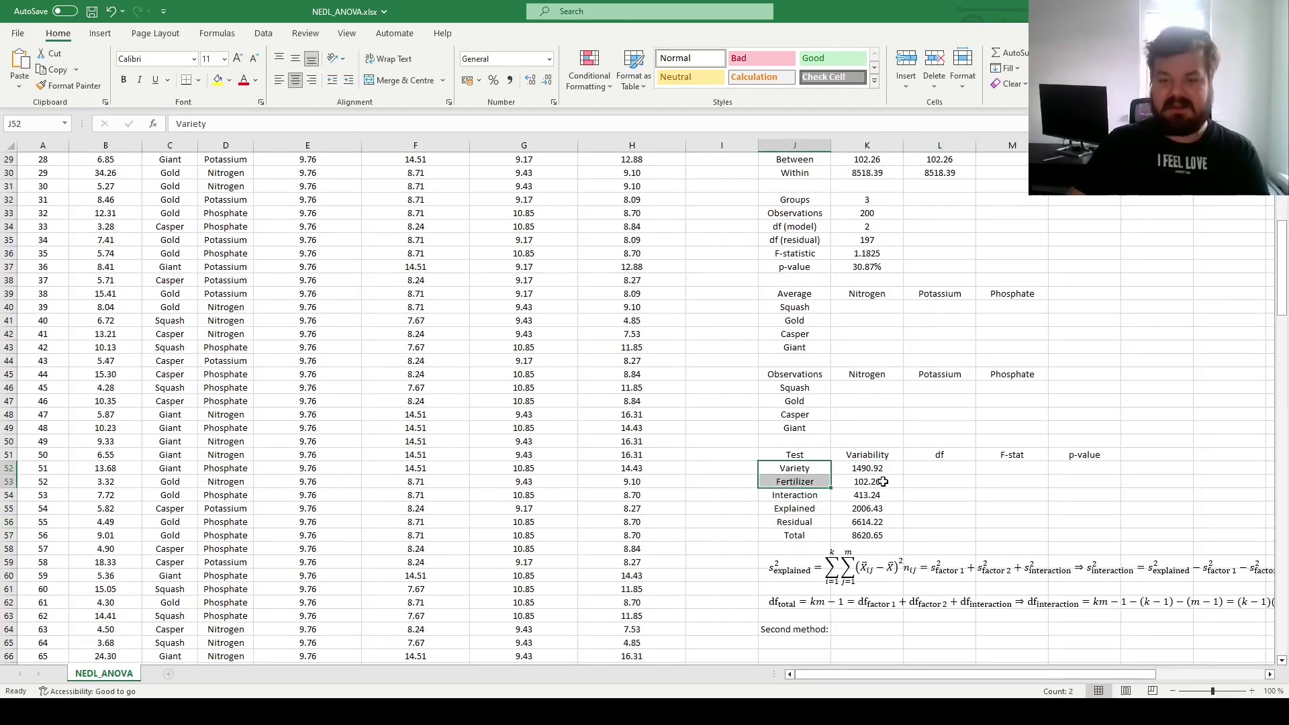
left_click(809, 496)
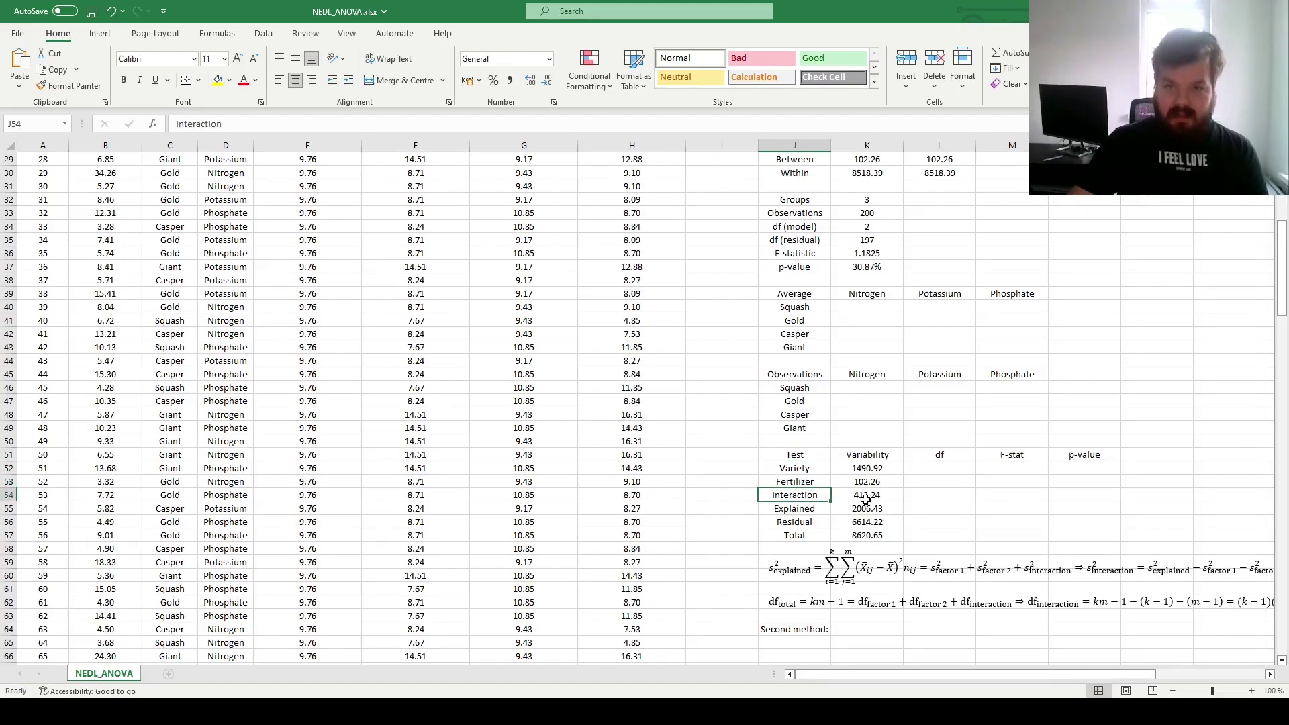
left_click(801, 510)
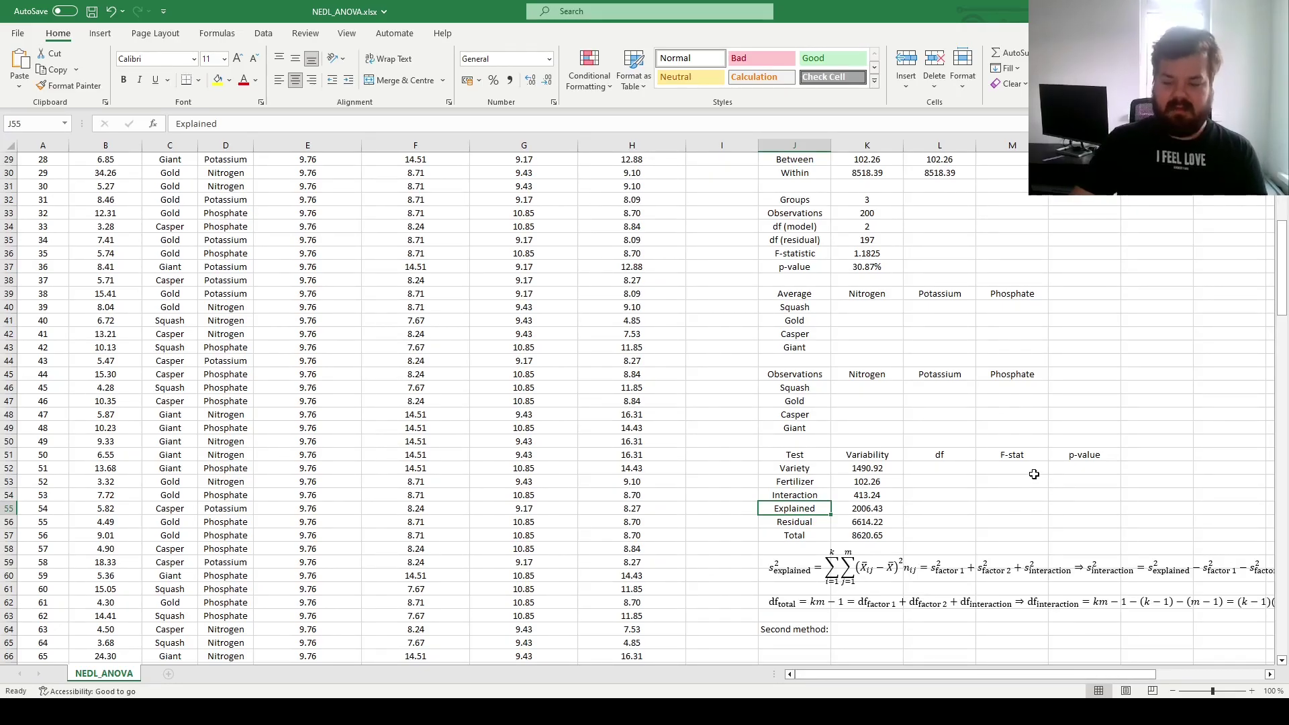
Compute the Variety degrees of freedom in L52 as the number of variety groups in K14 minus 1.
left_click(960, 468)
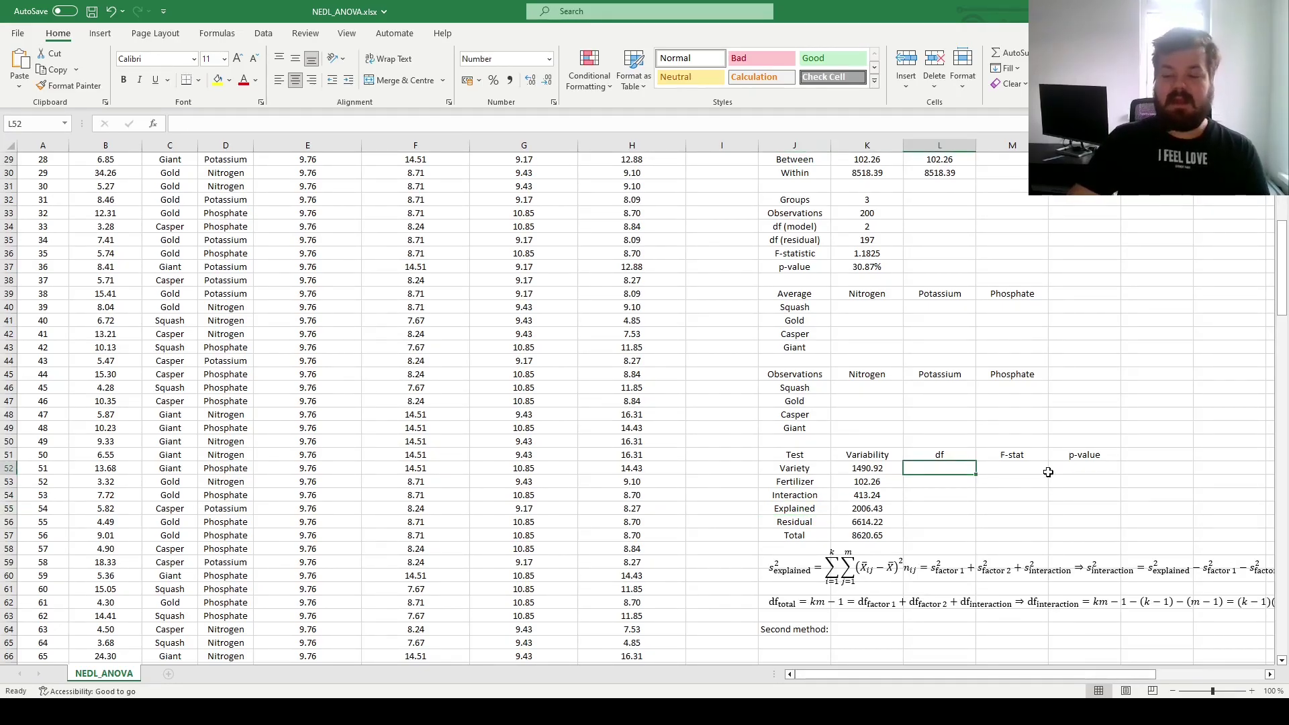
scroll(1102, 508, "up", 2)
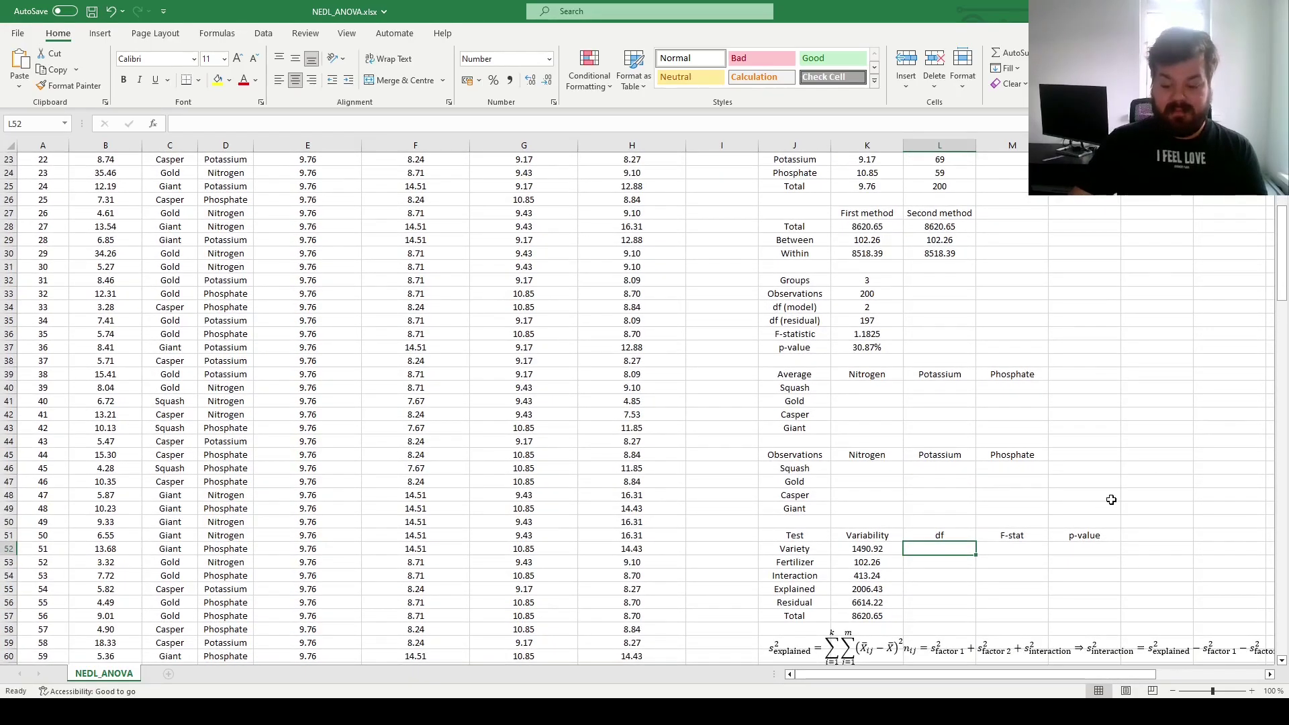
type("=")
scroll(1109, 502, "up", 5)
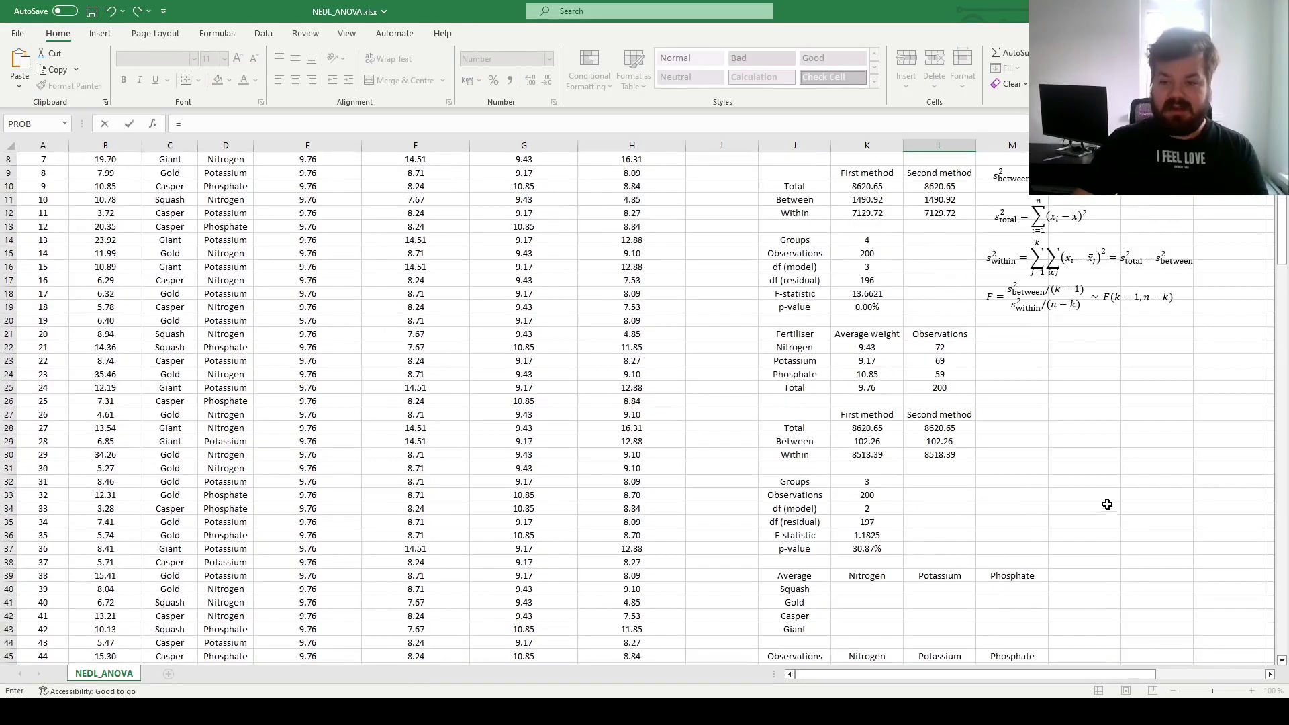
left_click(859, 241)
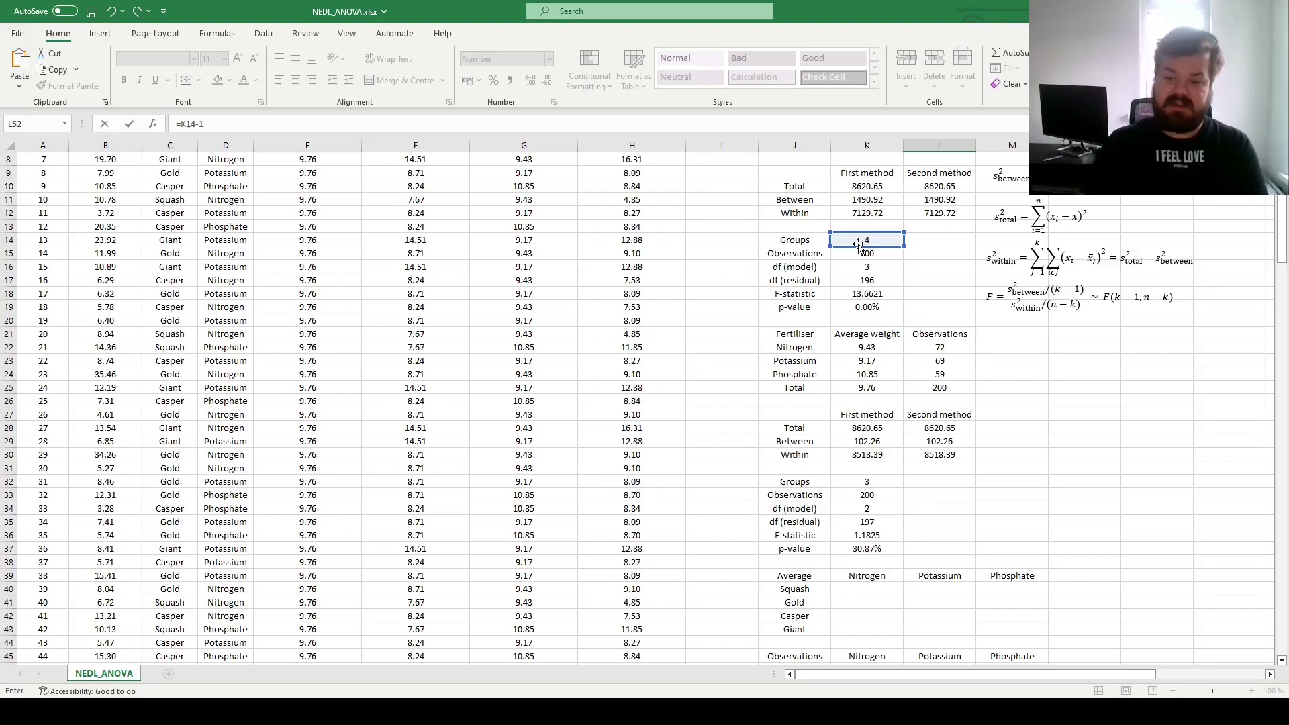
key("Return")
scroll(886, 255, "down", 5)
key("Up")
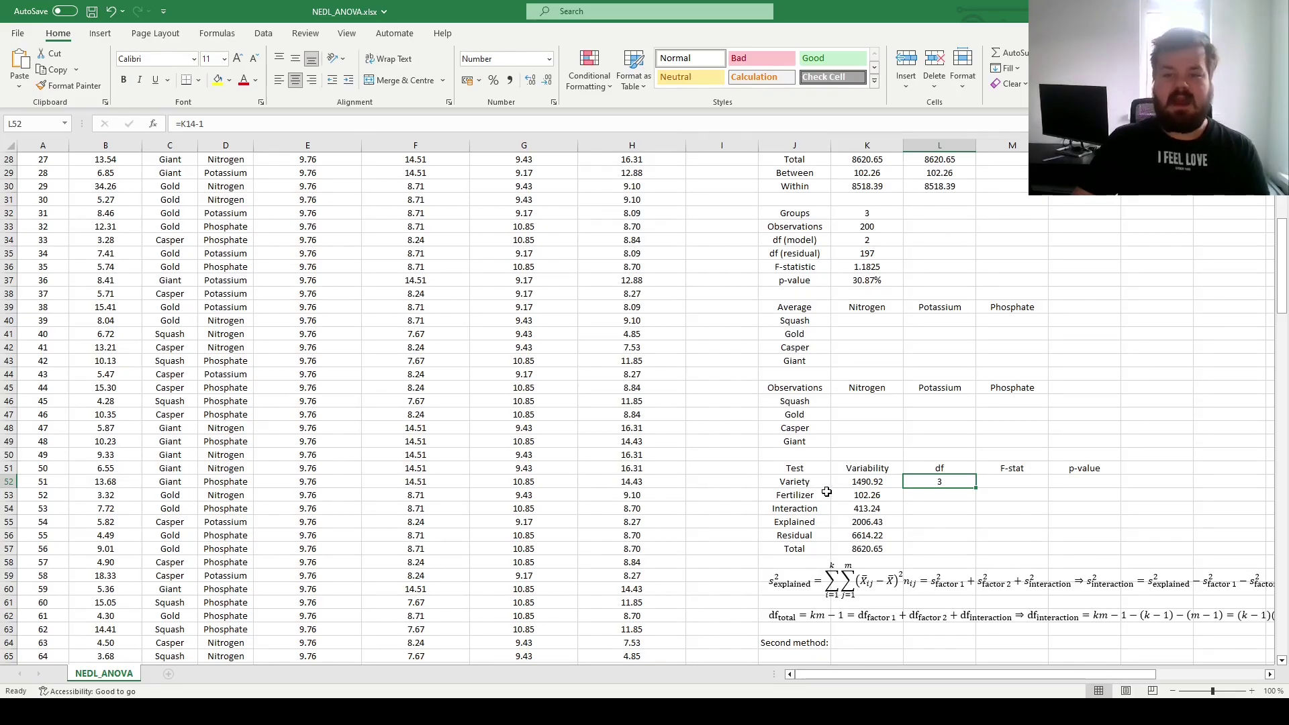
Examine the varieties from Squash to Giant in the variety summary table that make up the groups.
scroll(827, 492, "up", 8)
scroll(827, 223, "up", 1)
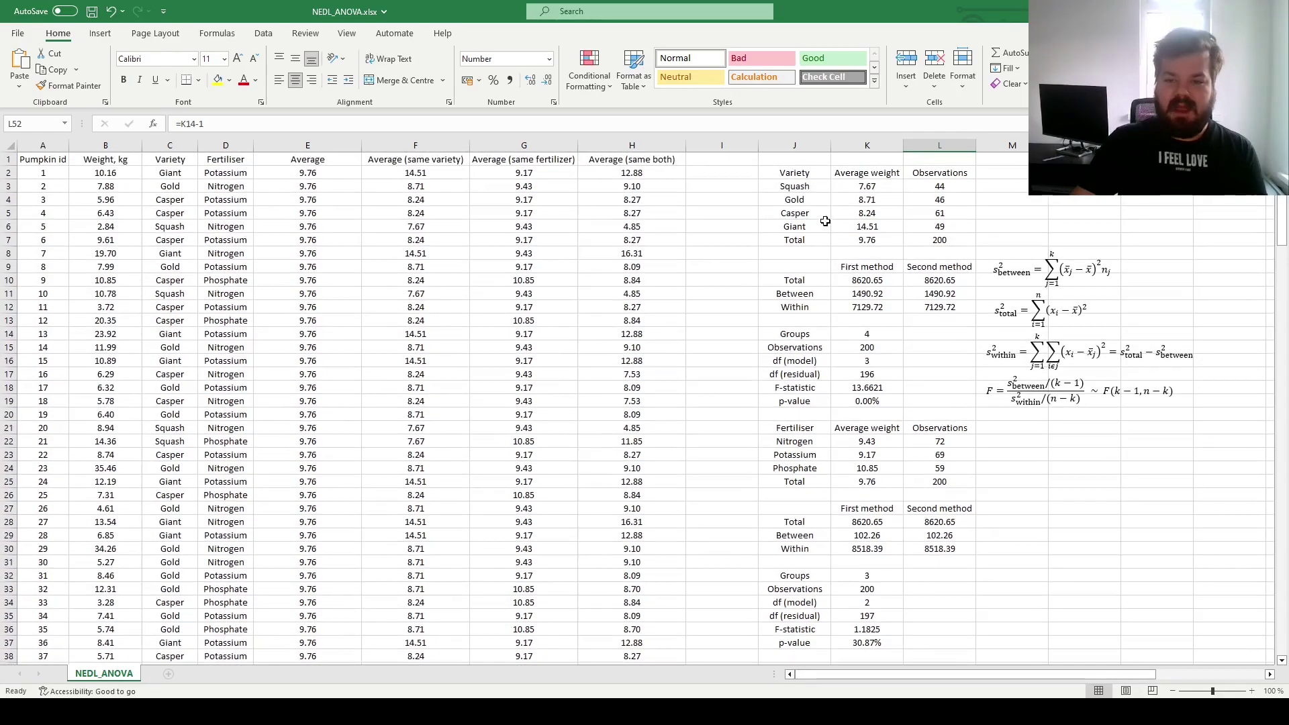
left_click(827, 224)
key("Up")
key("Up")
key("Up")
key("Down")
key("Down")
key("Down")
Compute the Fertilizer degrees of freedom in L53 as the number of fertiliser groups in K32 minus 1.
scroll(704, 351, "down", 7)
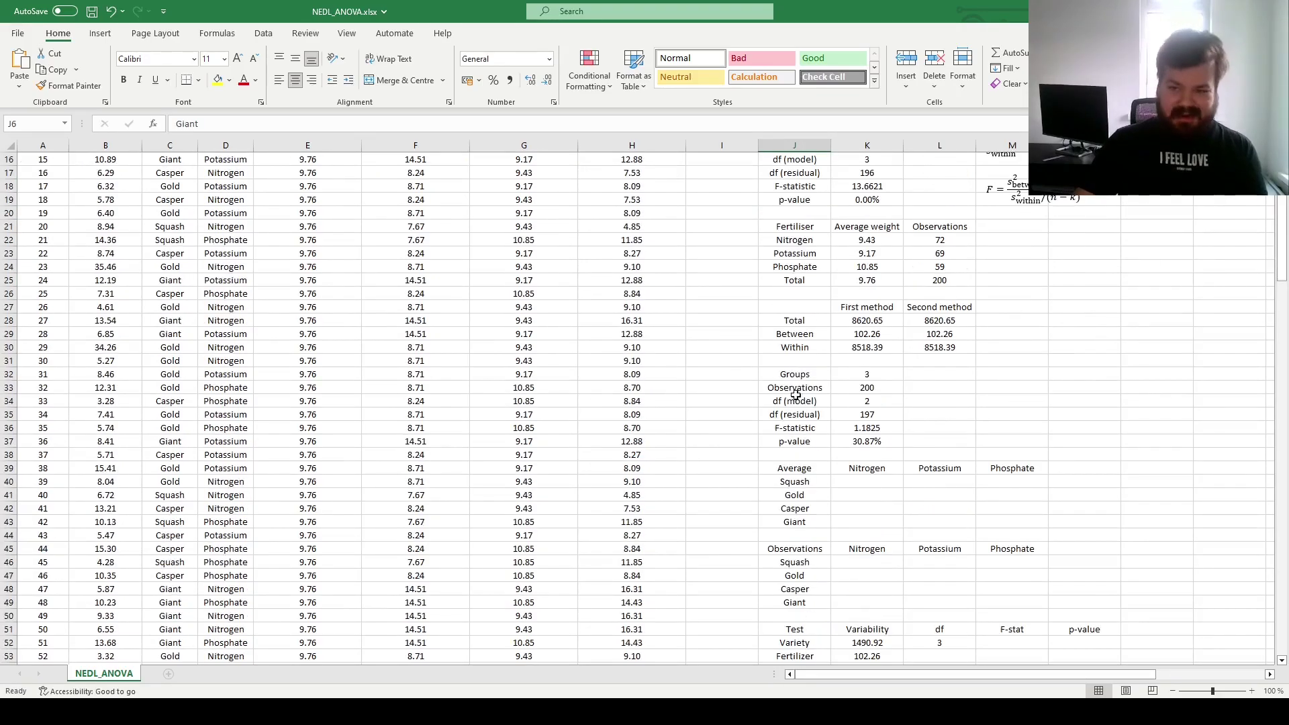
left_click(940, 570)
type("=")
scroll(875, 448, "up", 1)
scroll(875, 448, "up", 1)
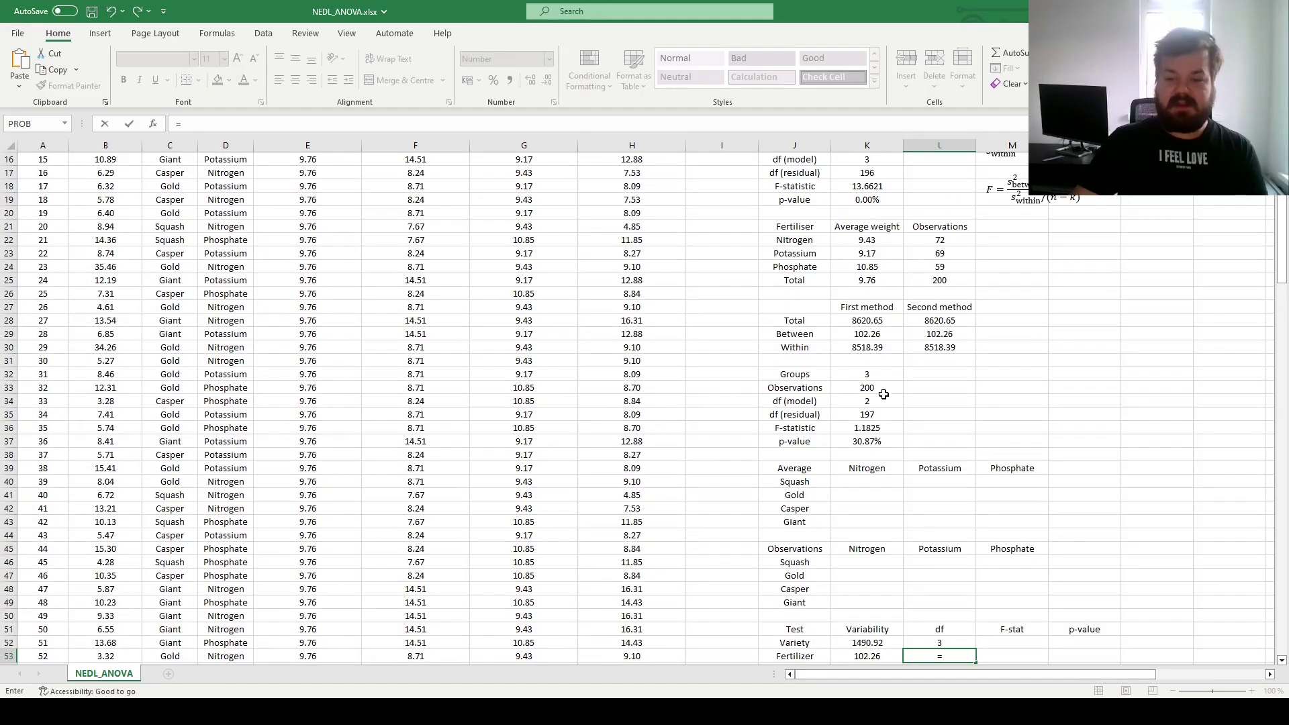
left_click(864, 373)
type("-1")
key("Return")
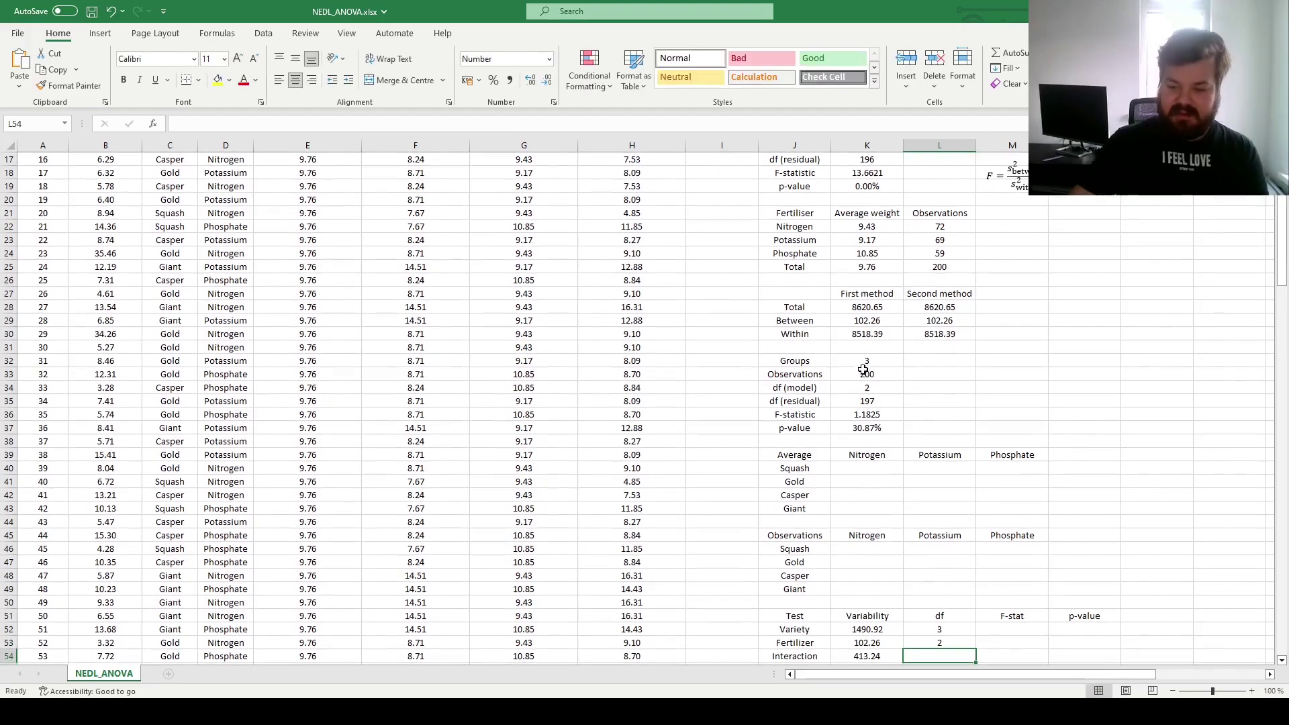
left_click(938, 440)
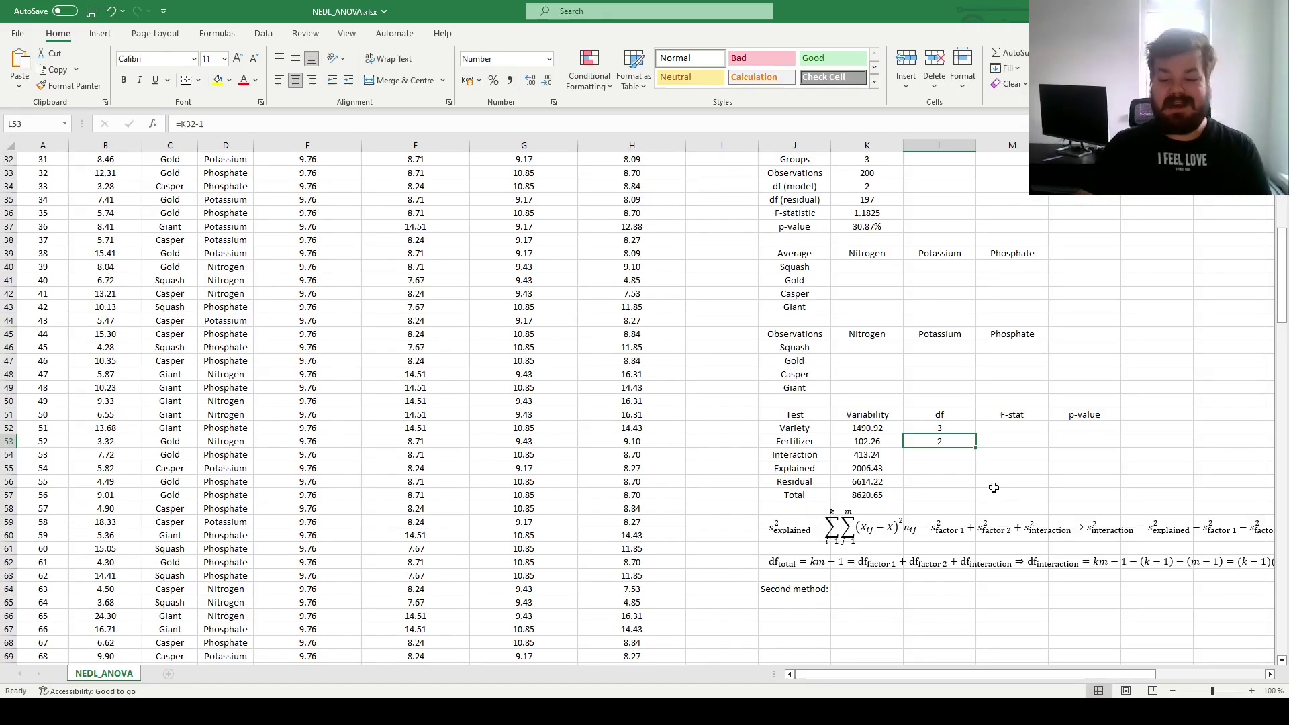
Compute the Explained degrees of freedom in L55 as the variety groups in K14 times the fertiliser groups in K32, minus 1.
left_click(941, 470)
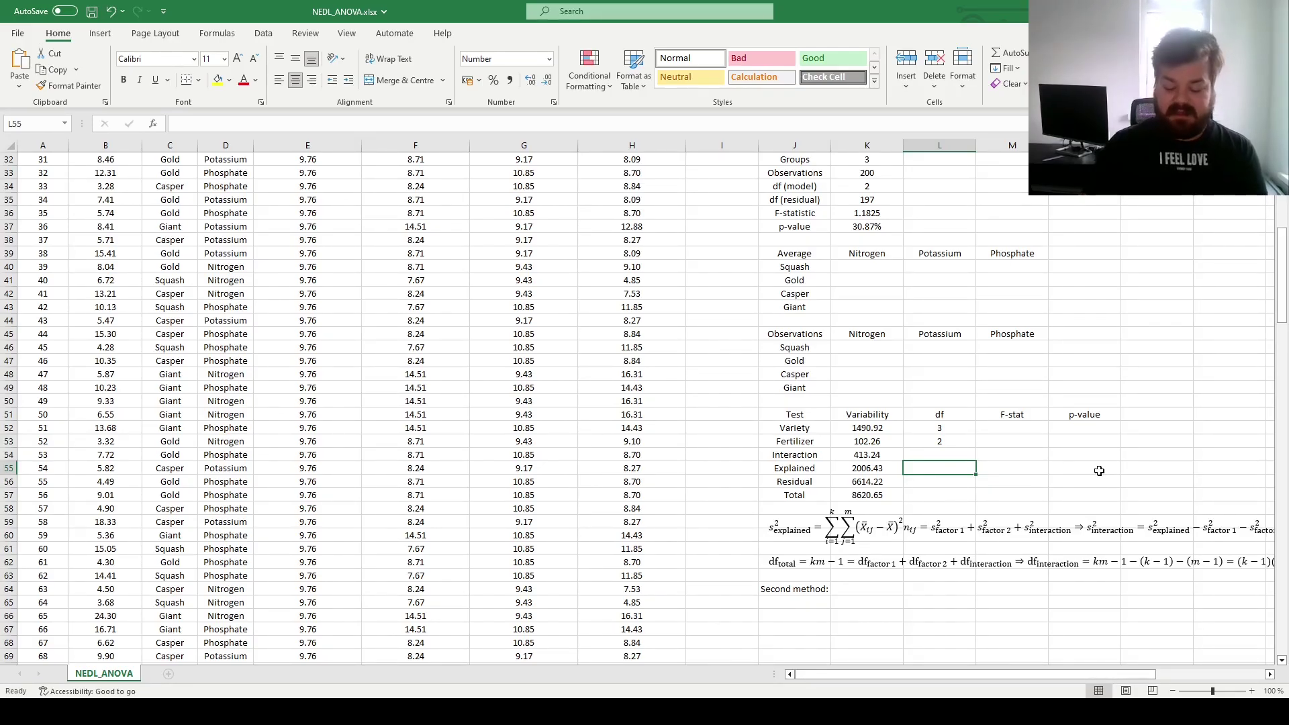
type("=")
scroll(1056, 458, "up", 8)
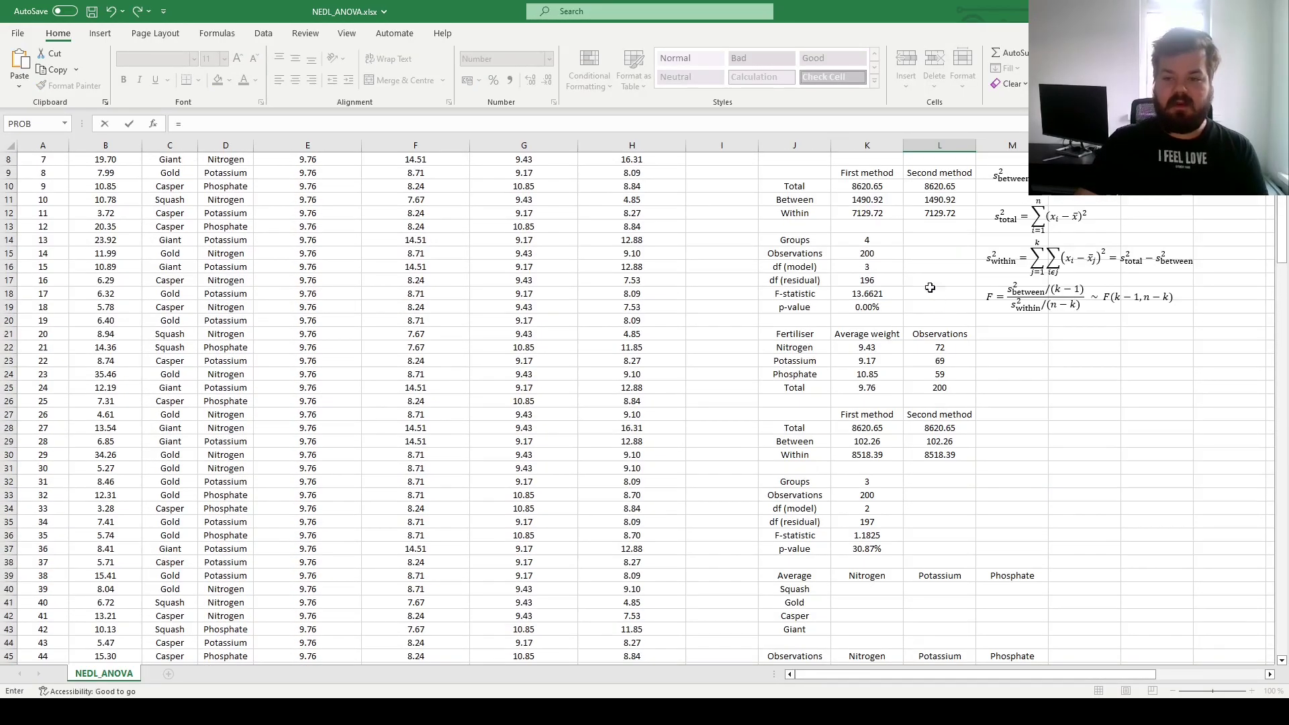
left_click(859, 241)
type("*")
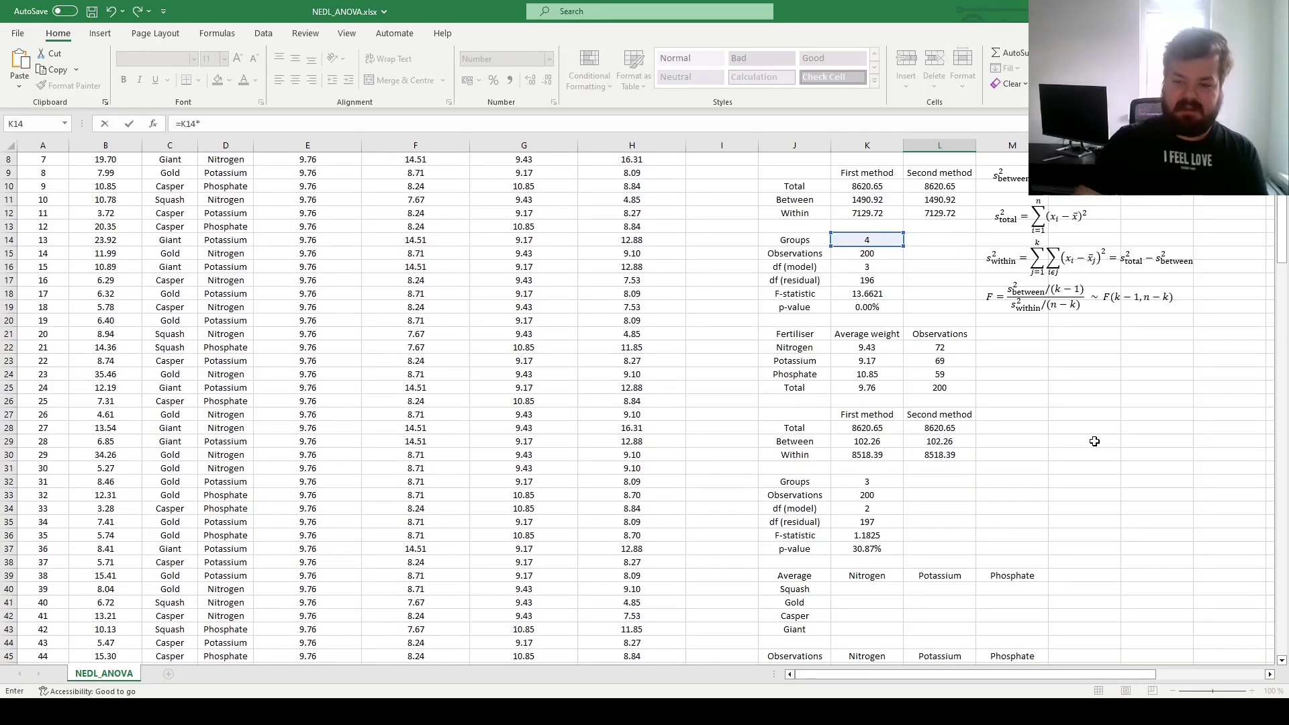
left_click(873, 482)
scroll(1048, 491, "down", 7)
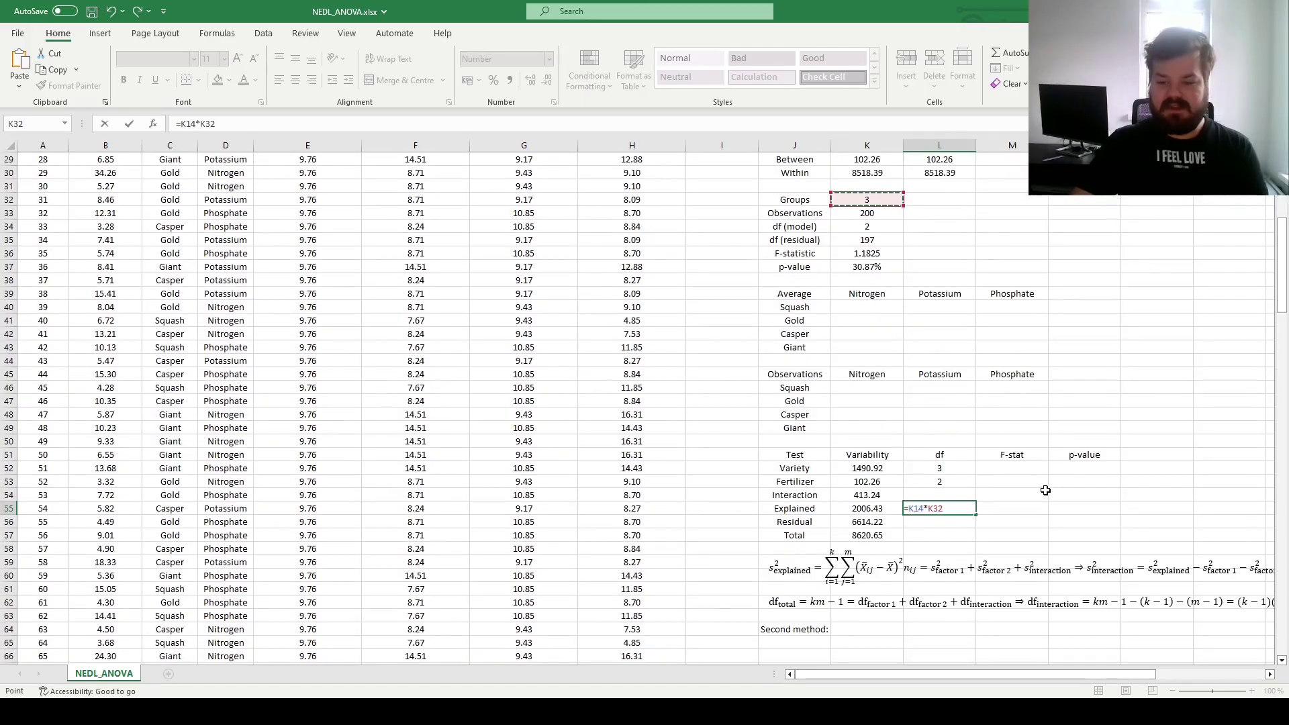
type("-1")
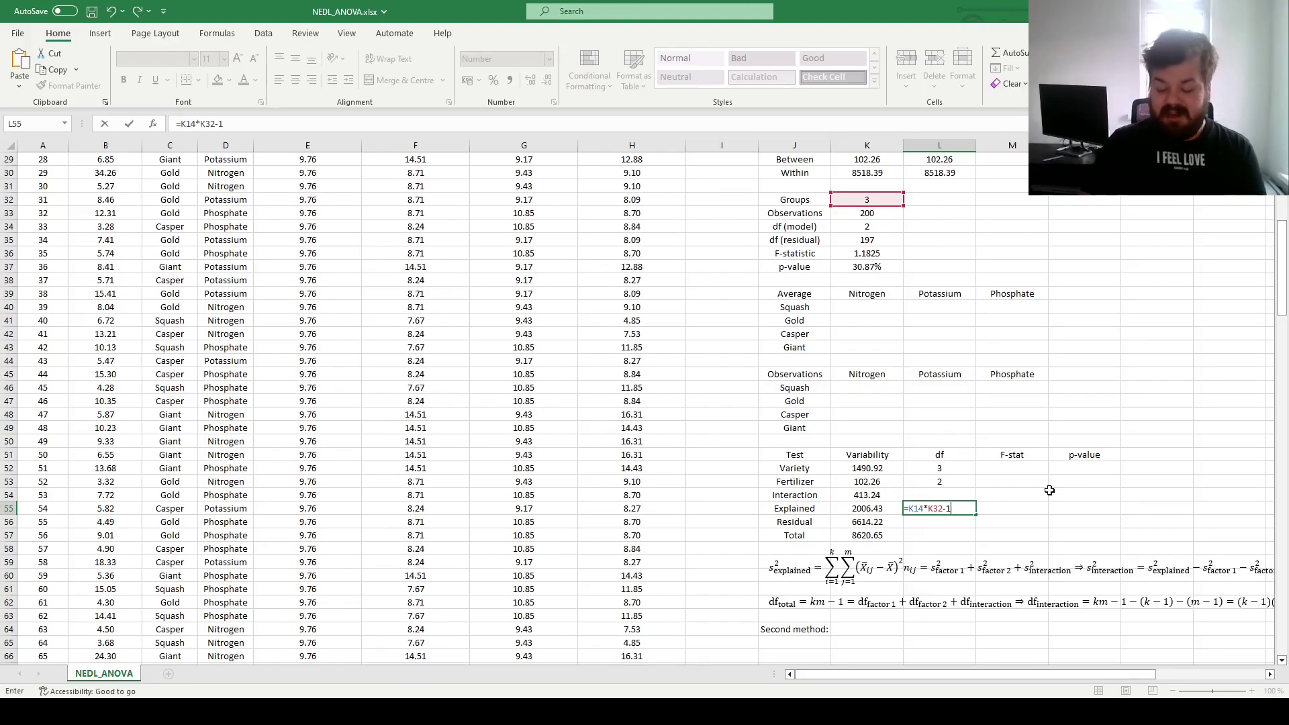
key("ctrl+Return")
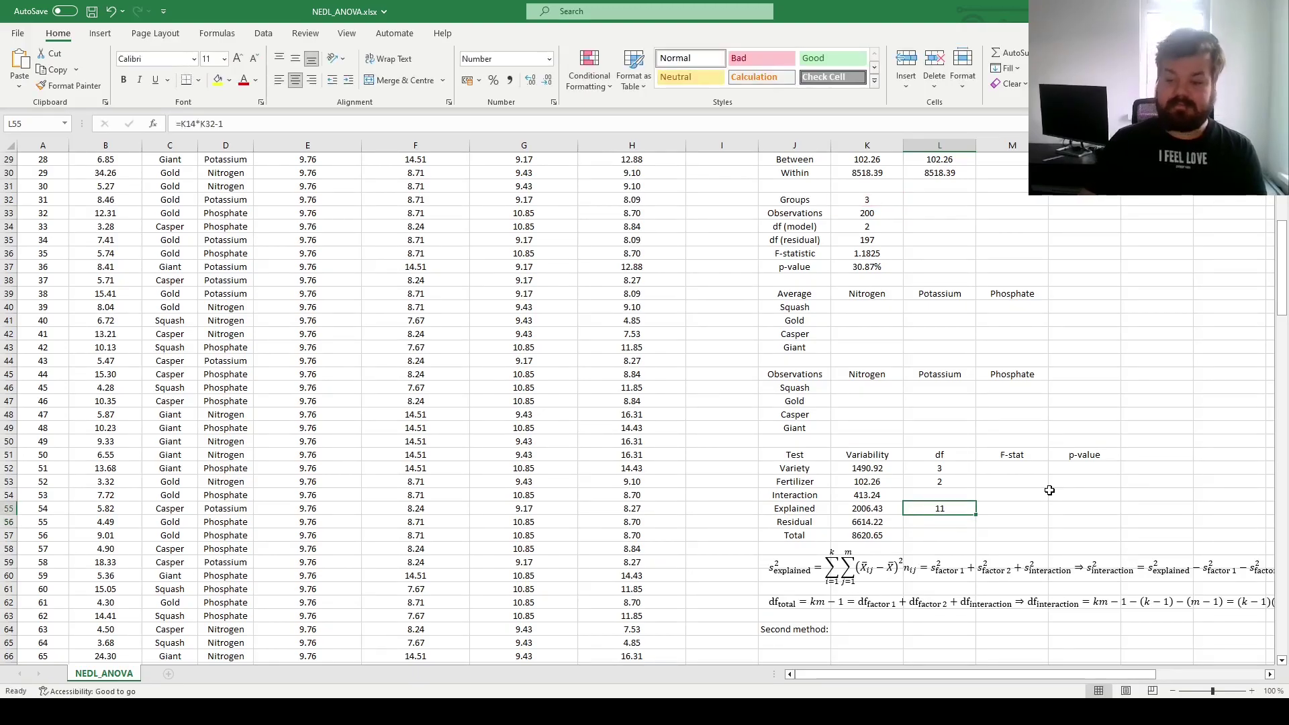
Compute the Interaction degrees of freedom in L54 as Explained minus Variety minus Fertilizer degrees of freedom (L55-L52-L53).
left_click(945, 495)
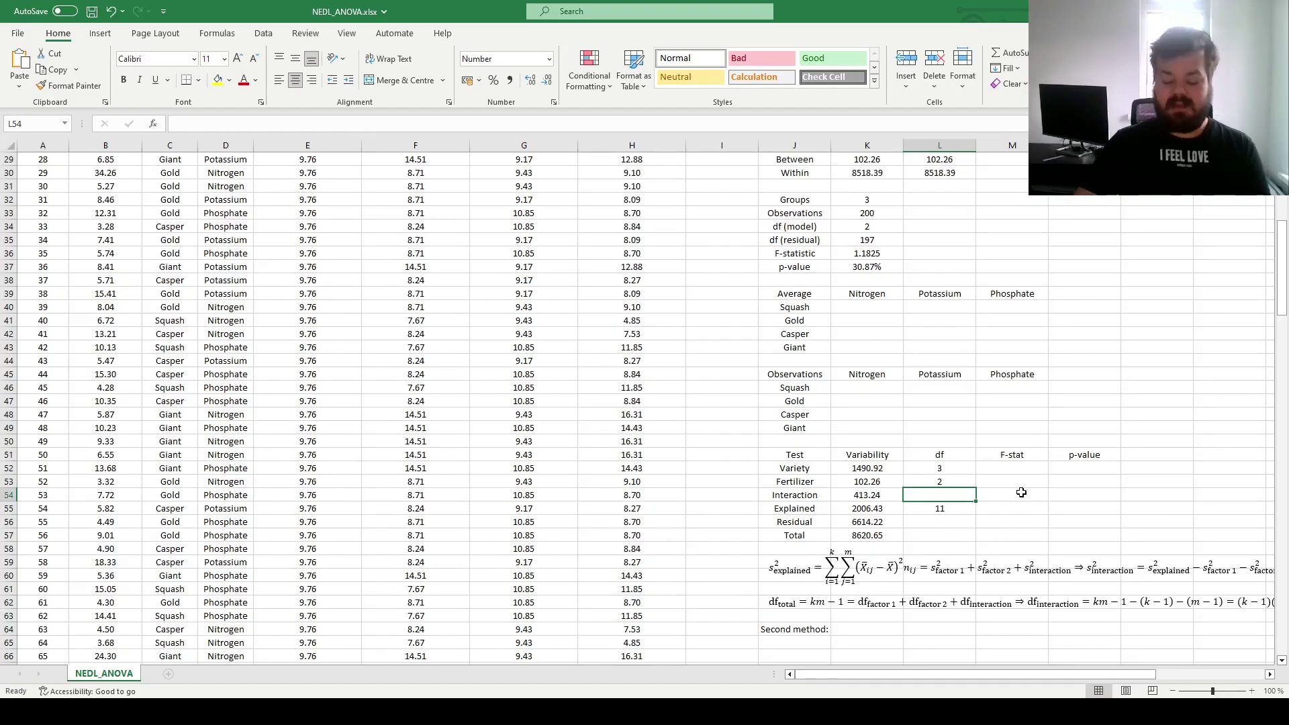
type("=L55-")
left_click(932, 468)
type("-")
left_click(940, 482)
key("Return")
key("Up")
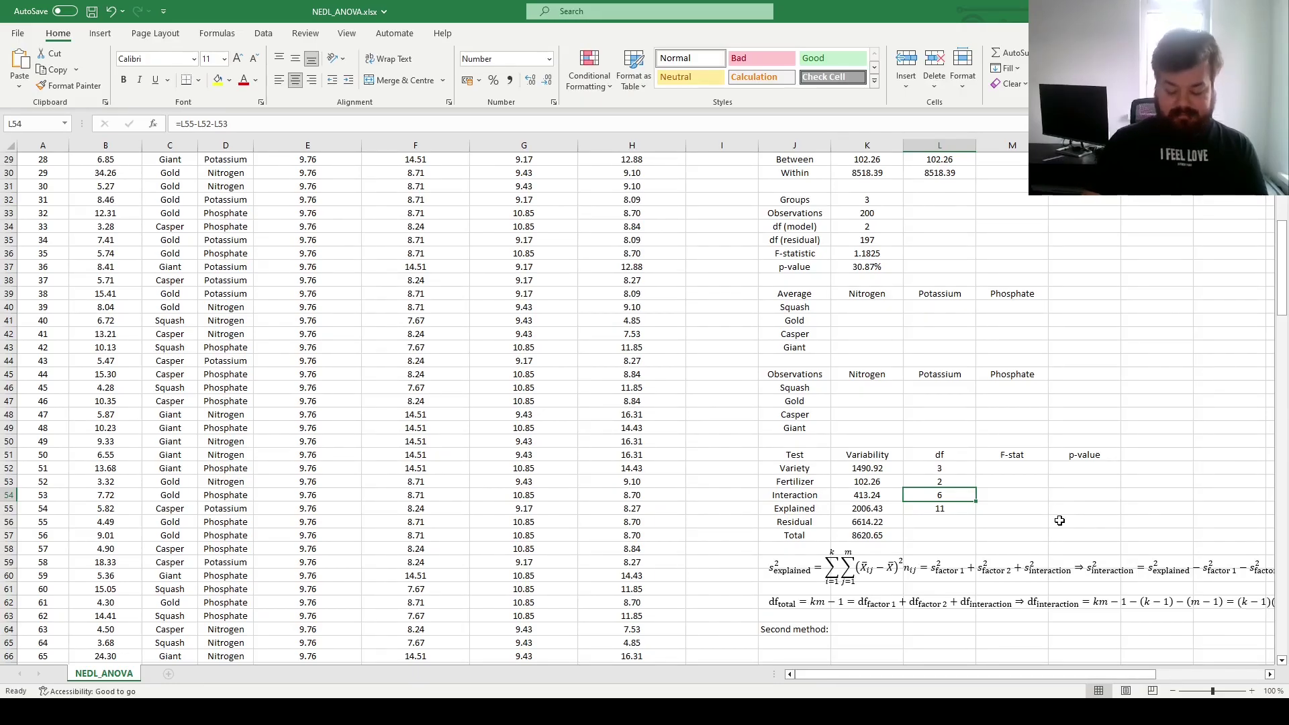
Replace the Interaction degrees of freedom formula in L54 with the product of the Variety and Fertilizer degrees of freedom (L52*L53).
type("=")
left_click(951, 470)
type("*")
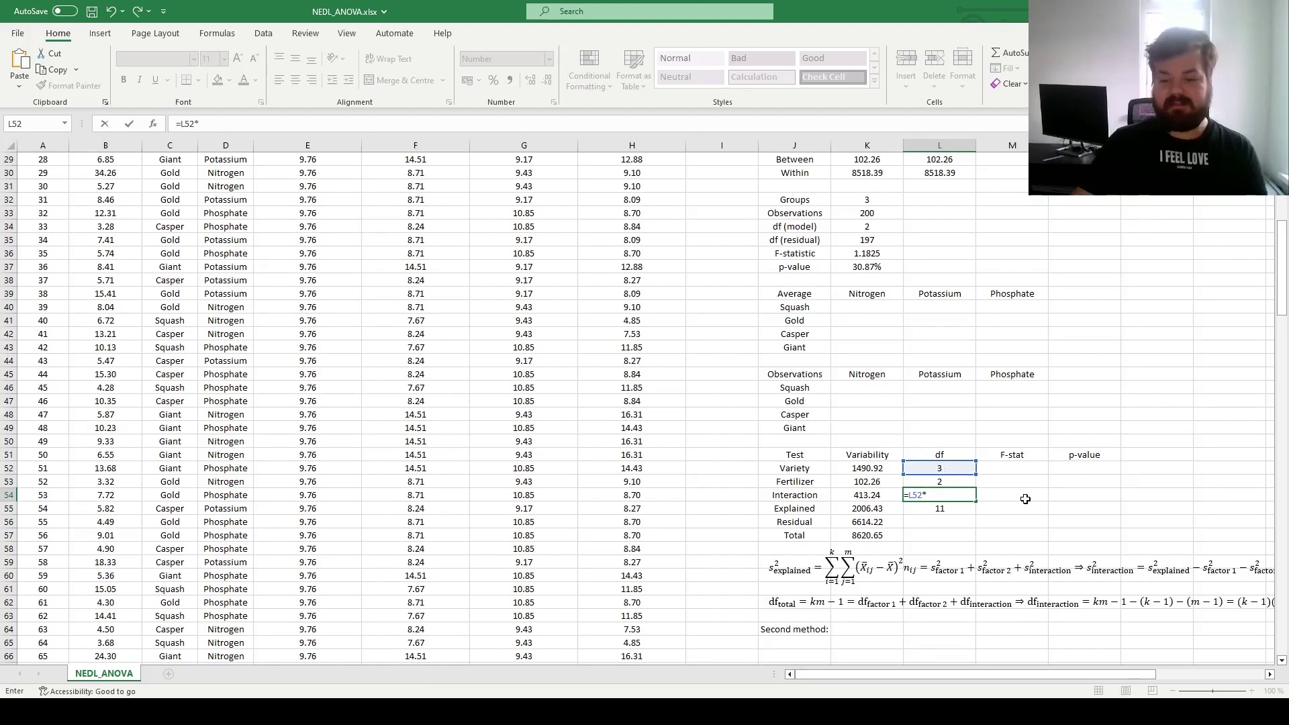
left_click(968, 483)
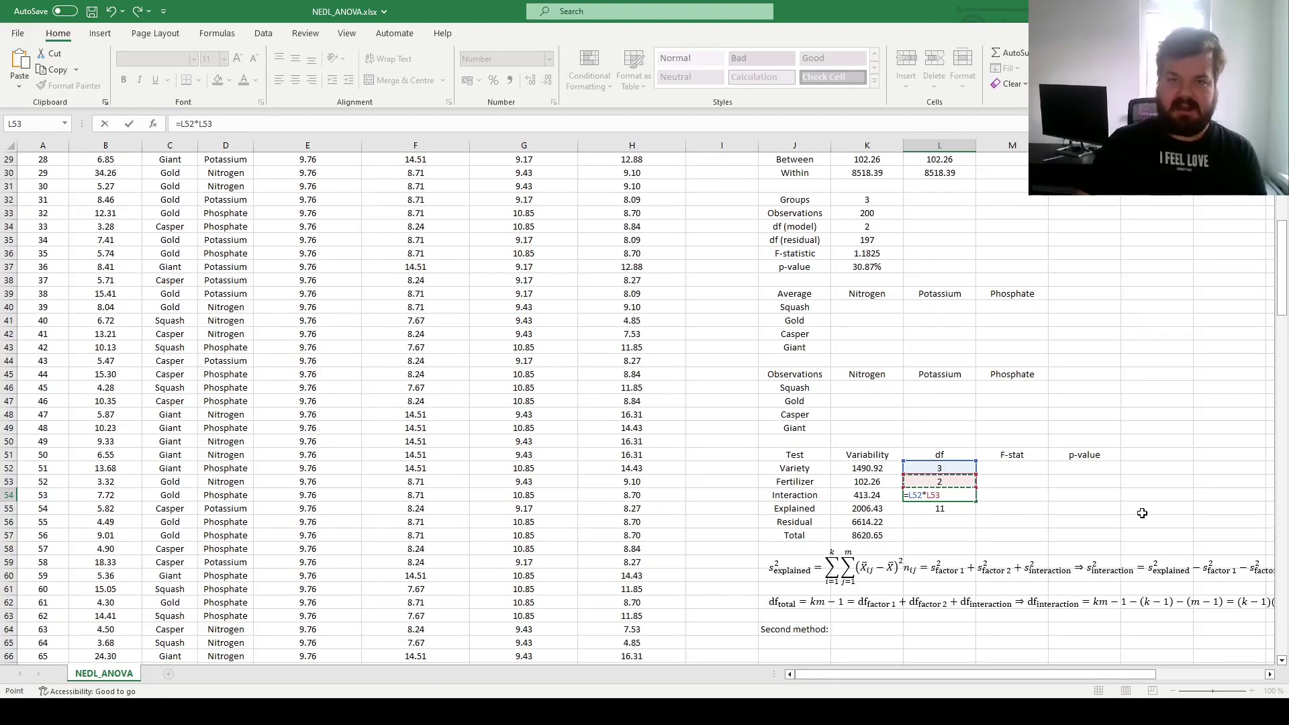
key("ctrl+Return")
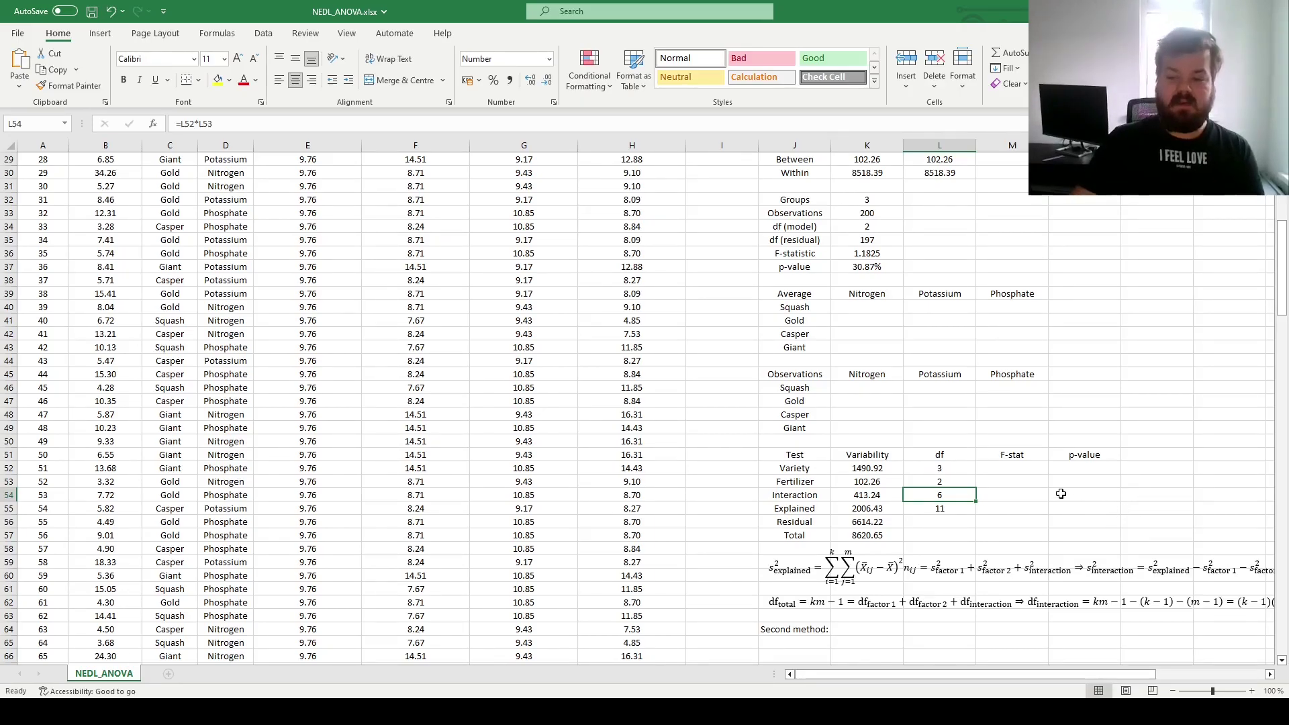
Enter the Total degrees of freedom in L57 as a COUNT of the observation numbers in column A.
left_click(947, 536)
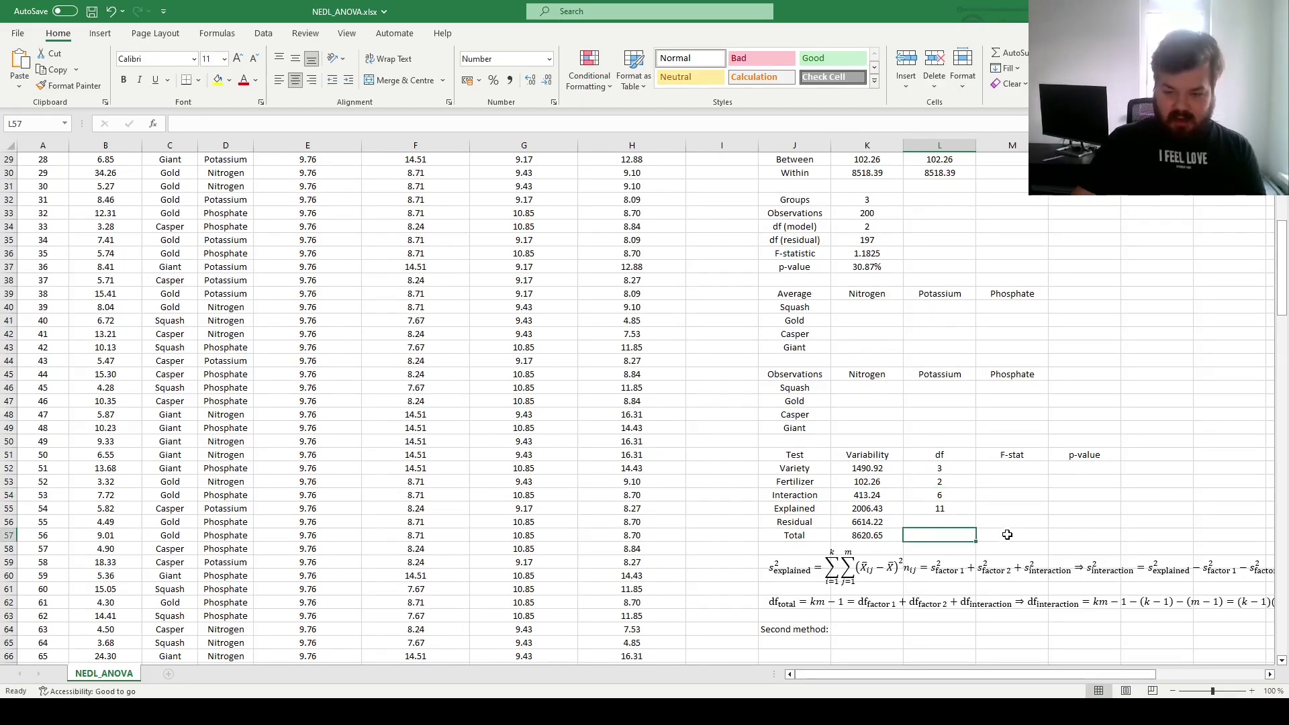
type("=COUNT(")
left_click(62, 412)
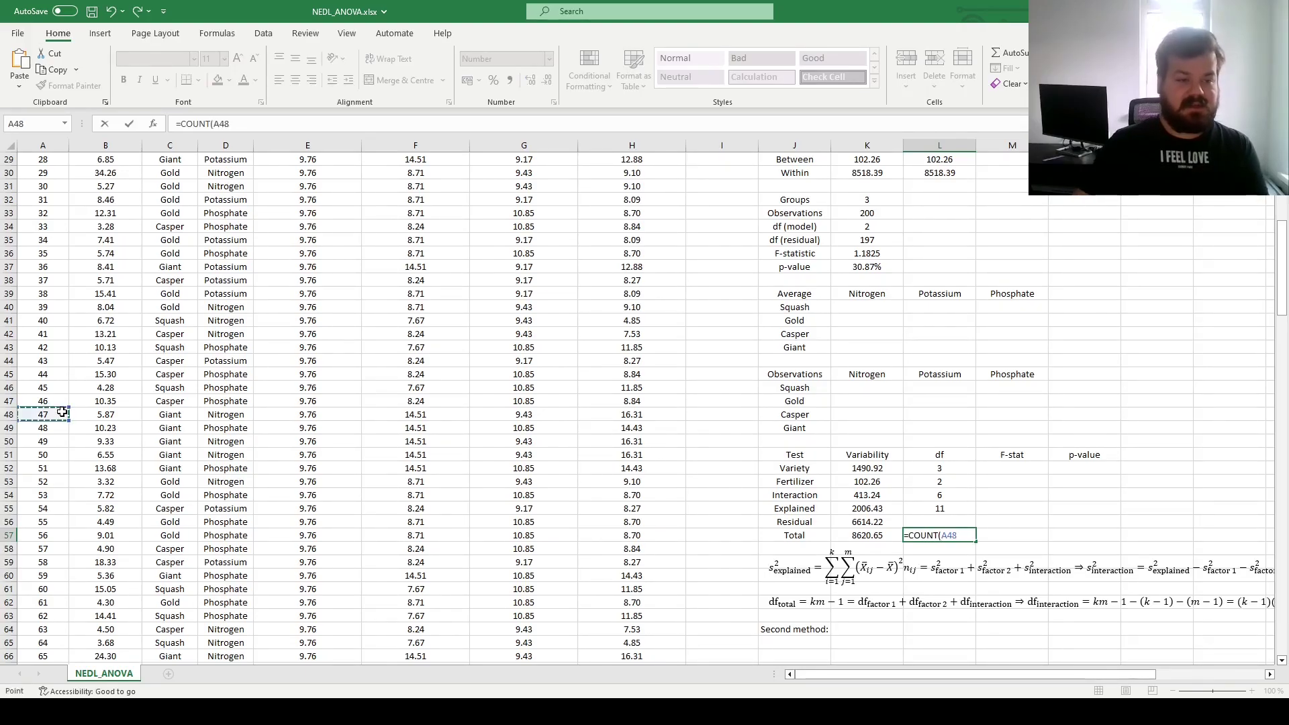
scroll(62, 413, "up", 10)
key("Return")
scroll(62, 412, "down", 20)
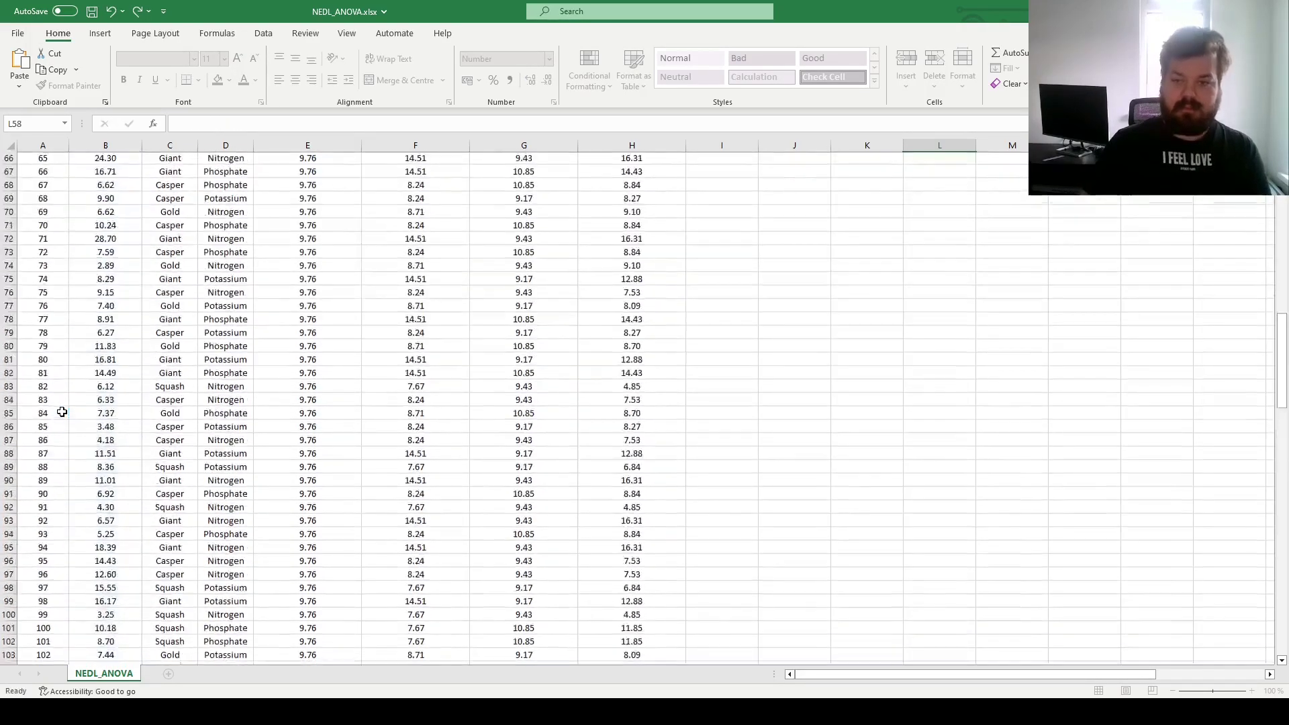
scroll(596, 530, "up", 10)
Compute the Residual degrees of freedom in L56 as Total minus Explained degrees of freedom (L57-L55).
left_click(940, 374)
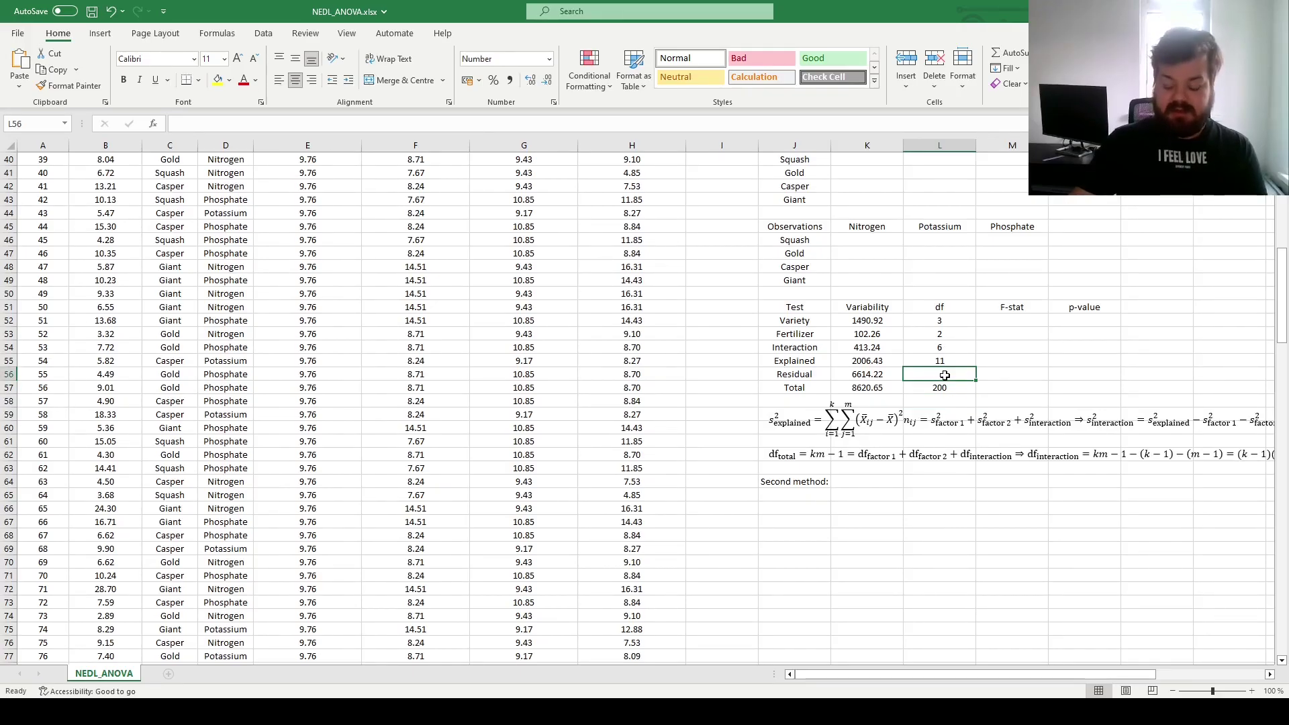
type("=")
left_click(939, 388)
type("-")
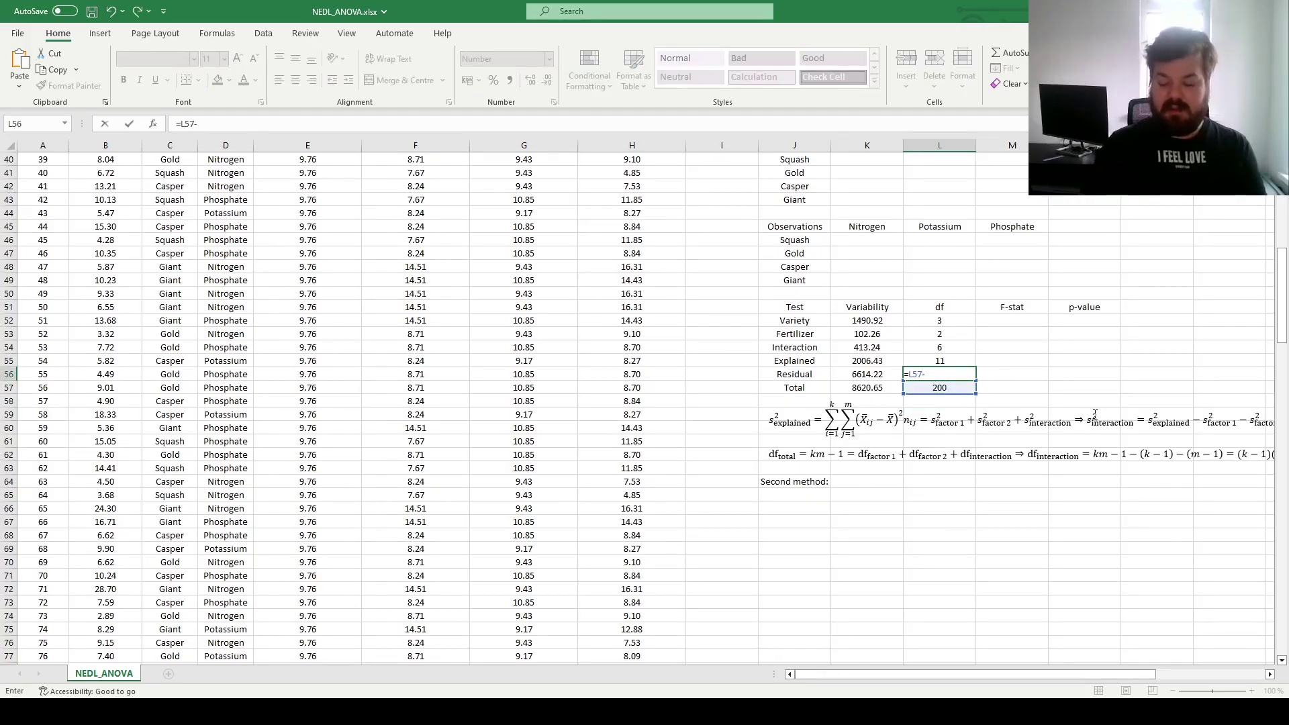
left_click(937, 360)
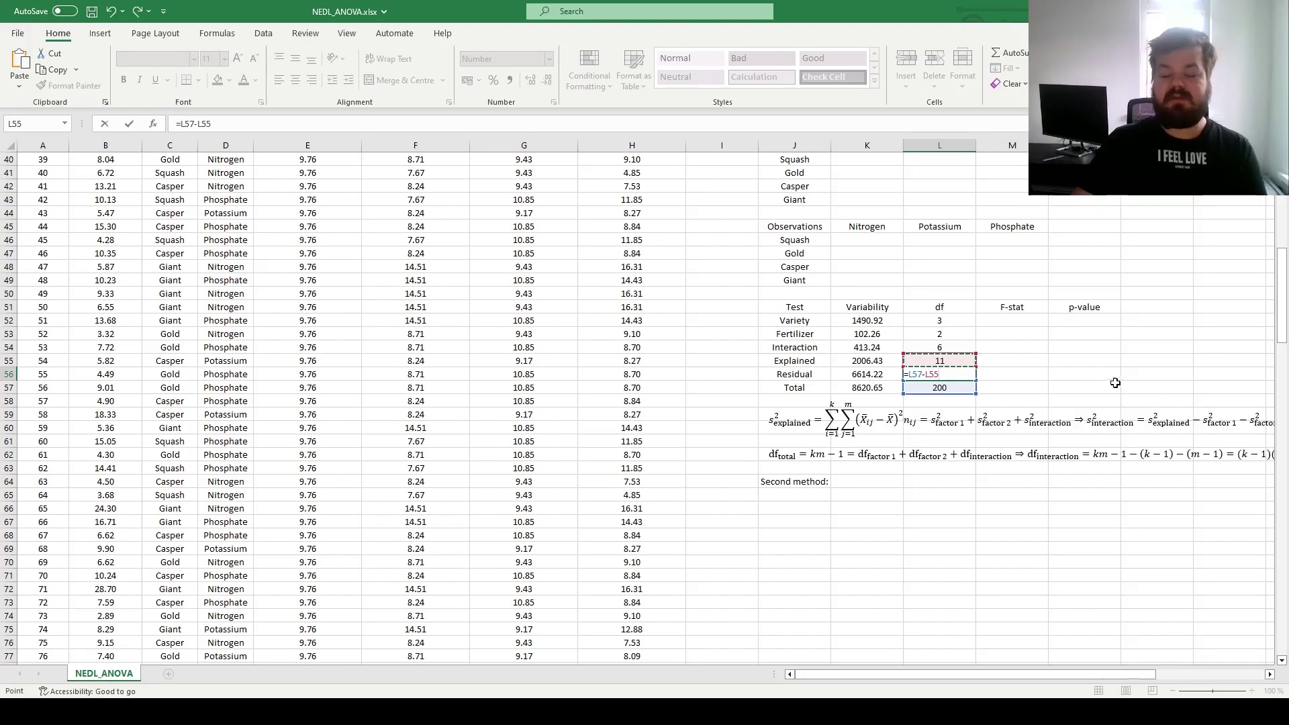
key("ctrl+Return")
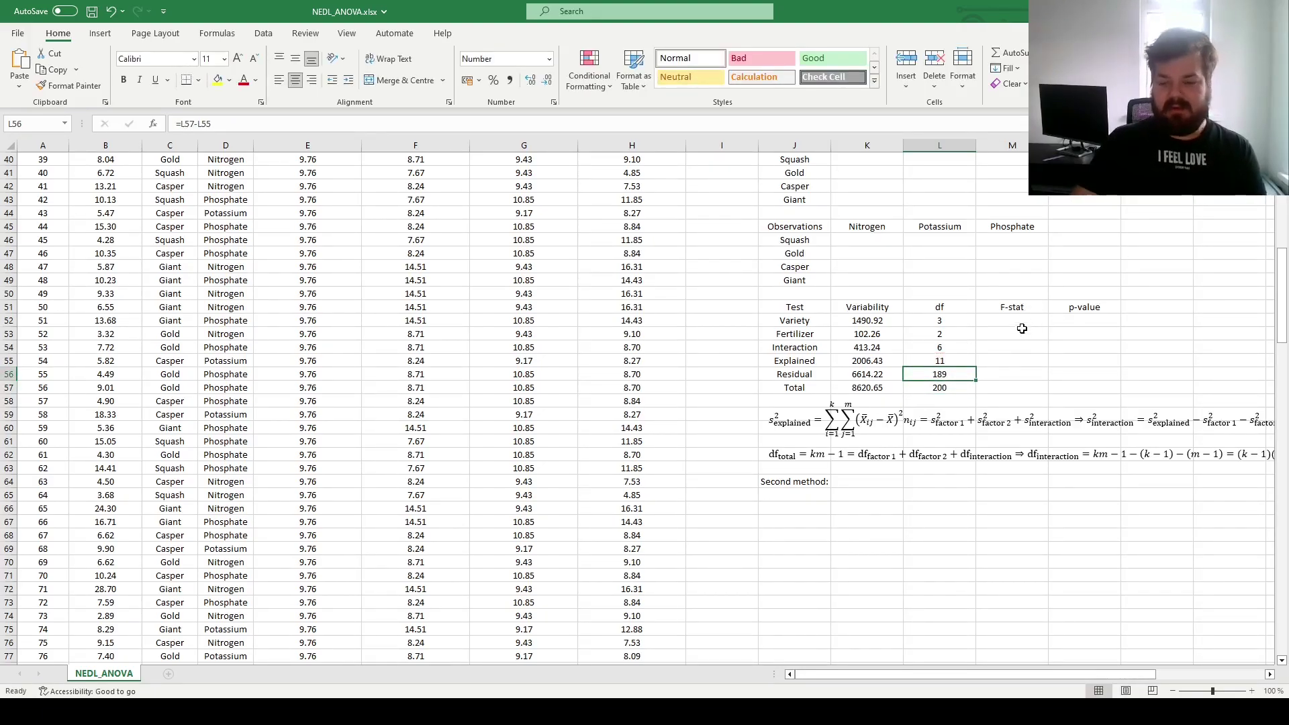
Compute the Variety F-statistic in M52 as =(K52/L52)/($K$56/$L$56), keeping the Residual variability and degrees of freedom as absolute references.
scroll(1054, 397, "up", 2)
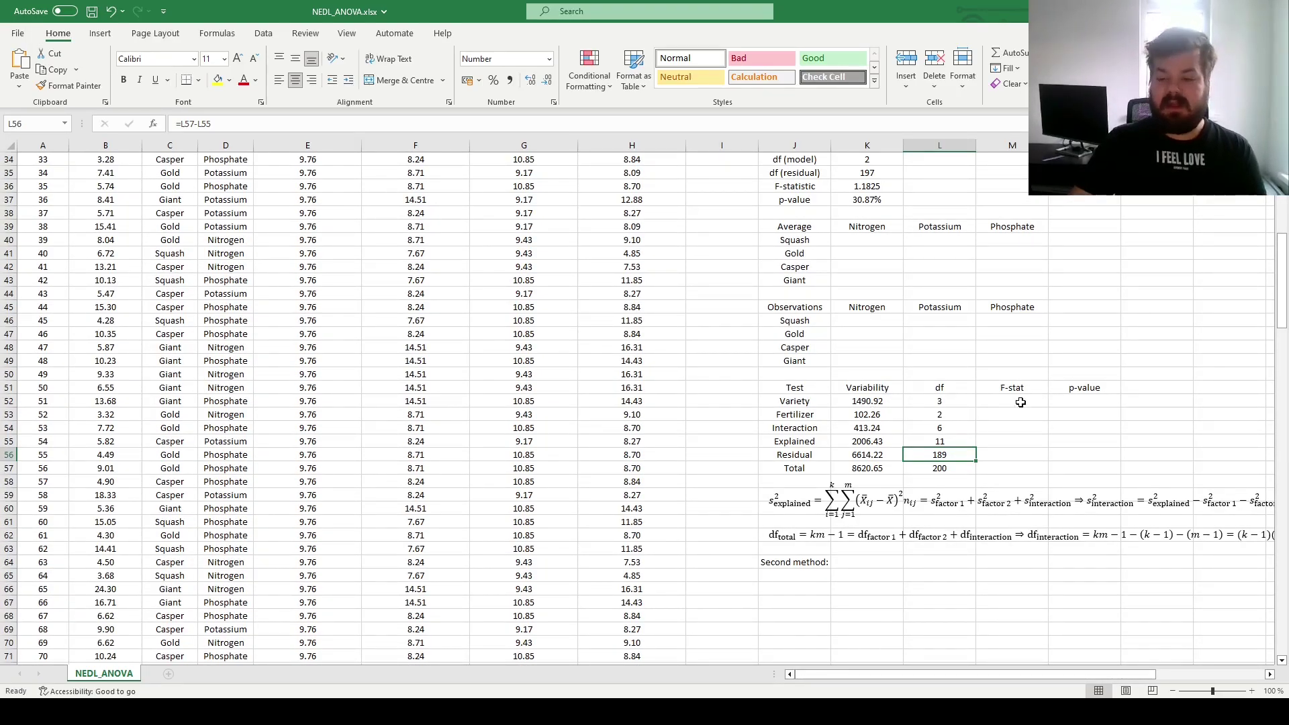
left_click_drag(809, 401, 806, 442)
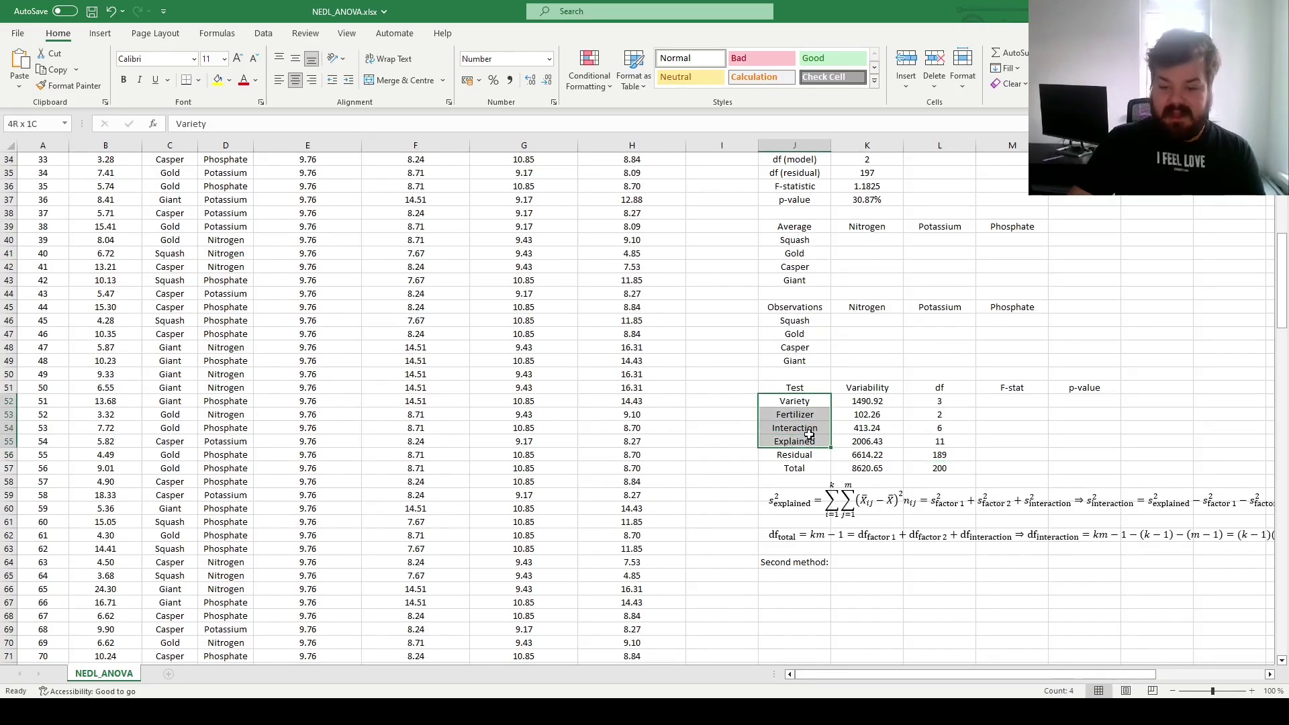
left_click_drag(1020, 420, 1005, 450)
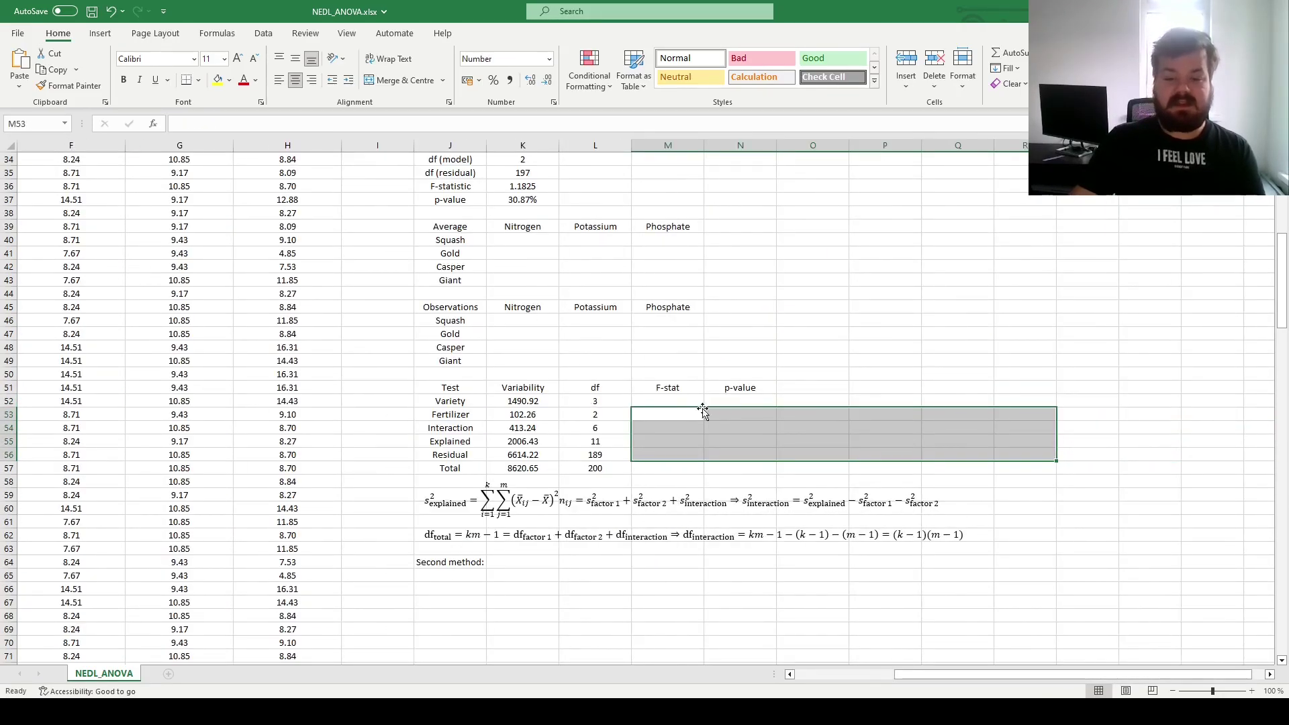
left_click(668, 401)
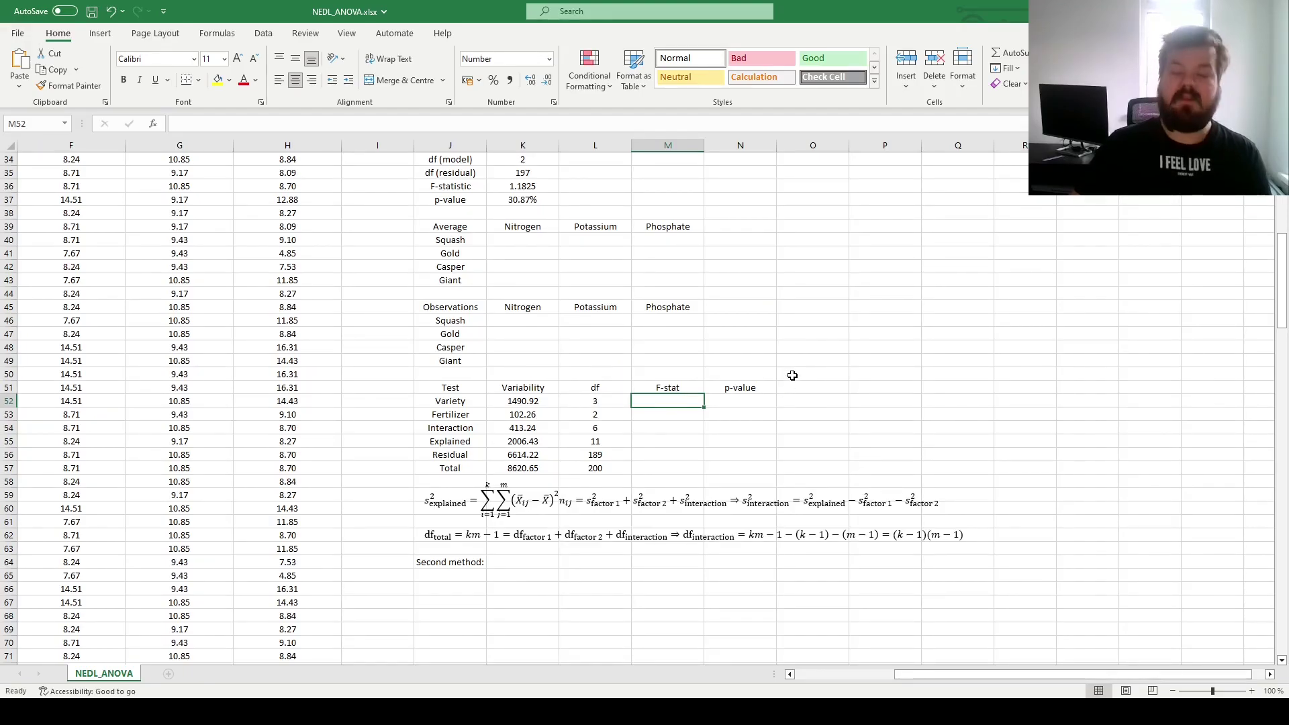
type("=(")
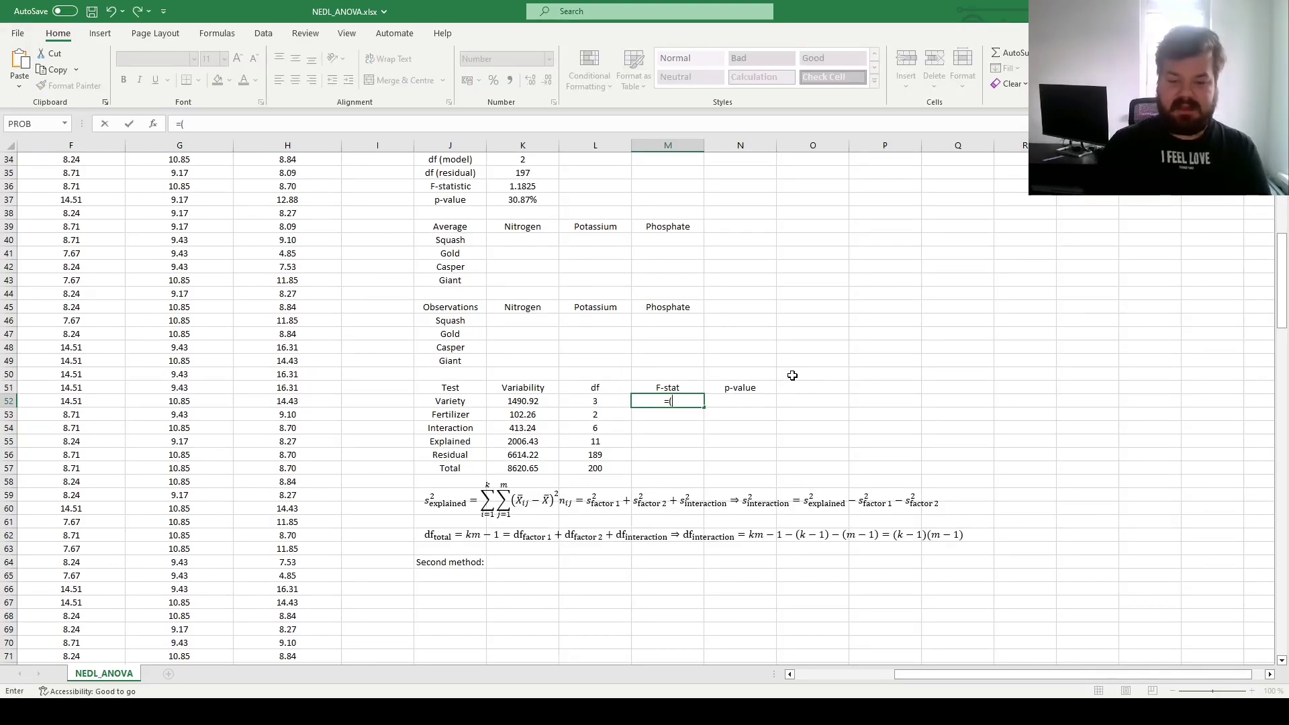
scroll(576, 456, "up", 7)
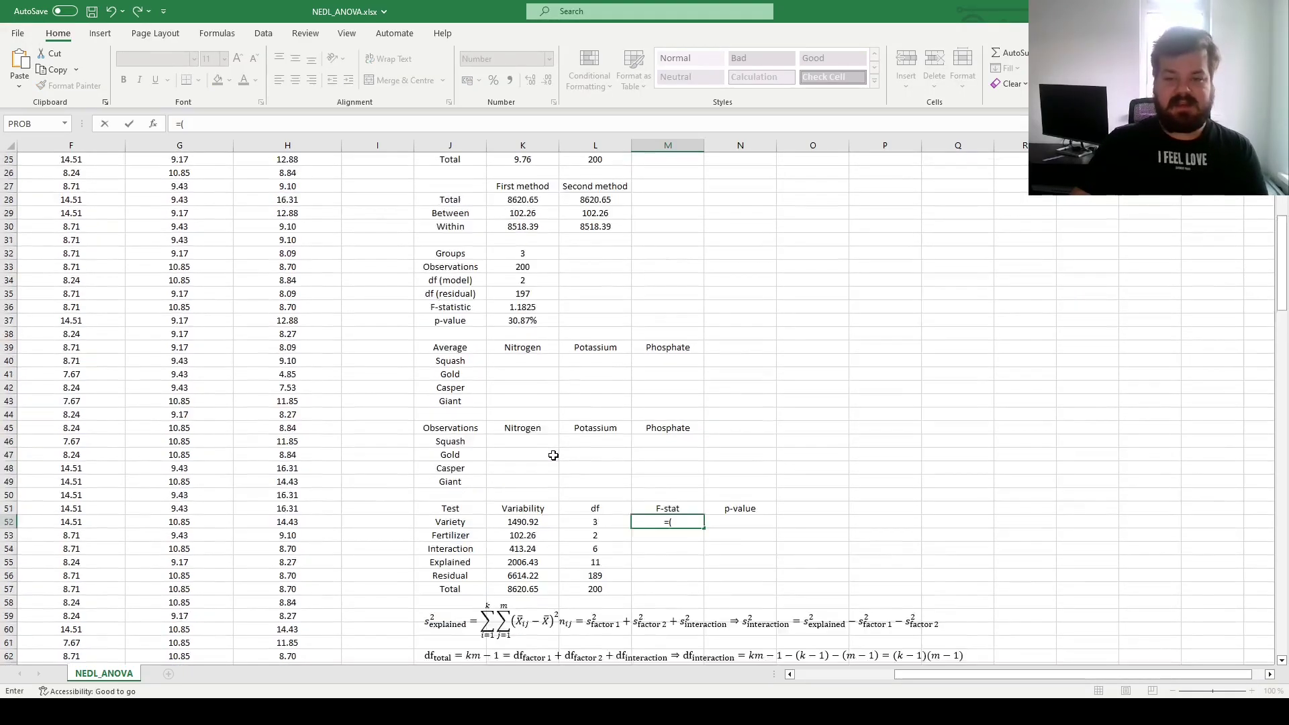
scroll(710, 315, "up", 1)
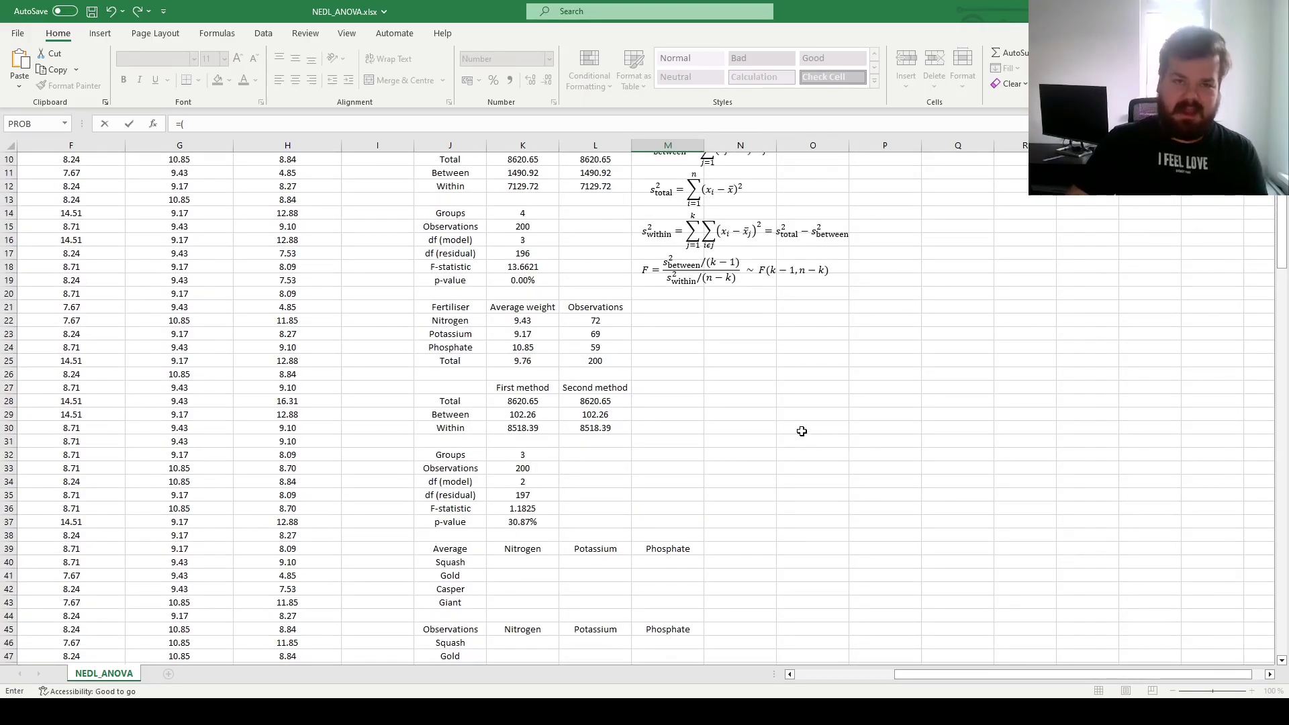
scroll(827, 421, "down", 6)
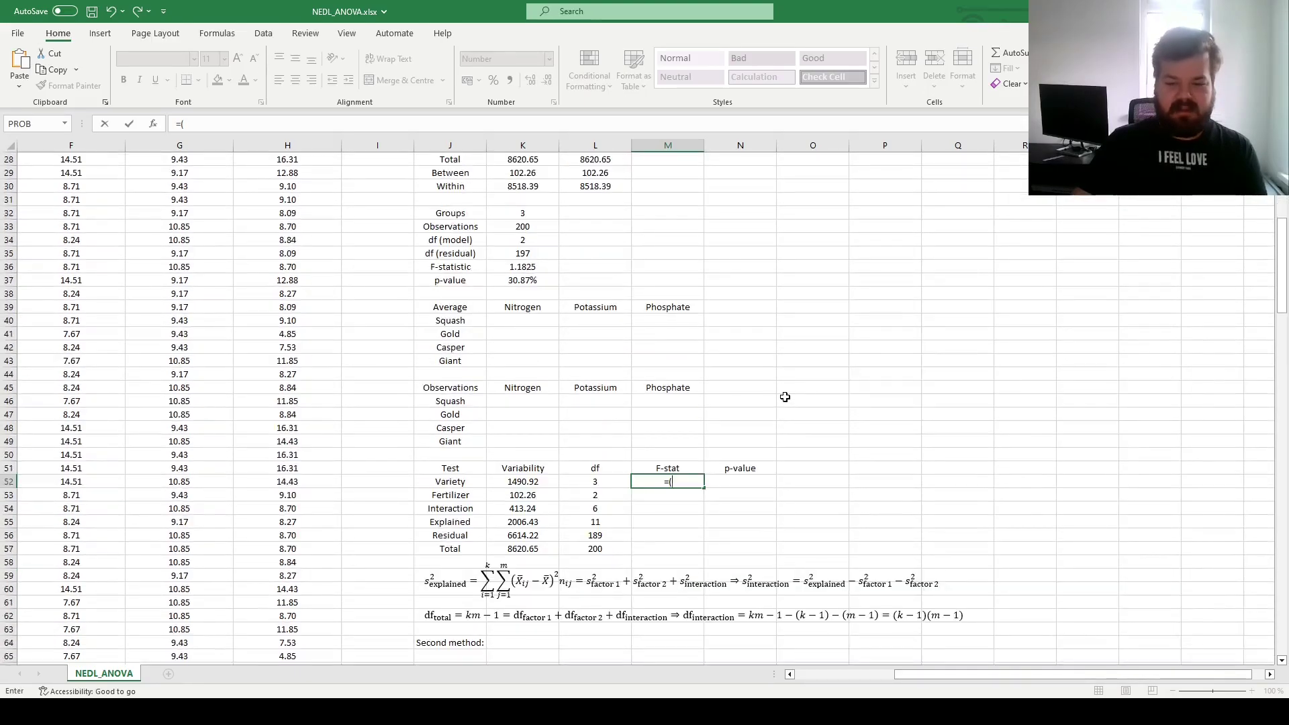
left_click(537, 481)
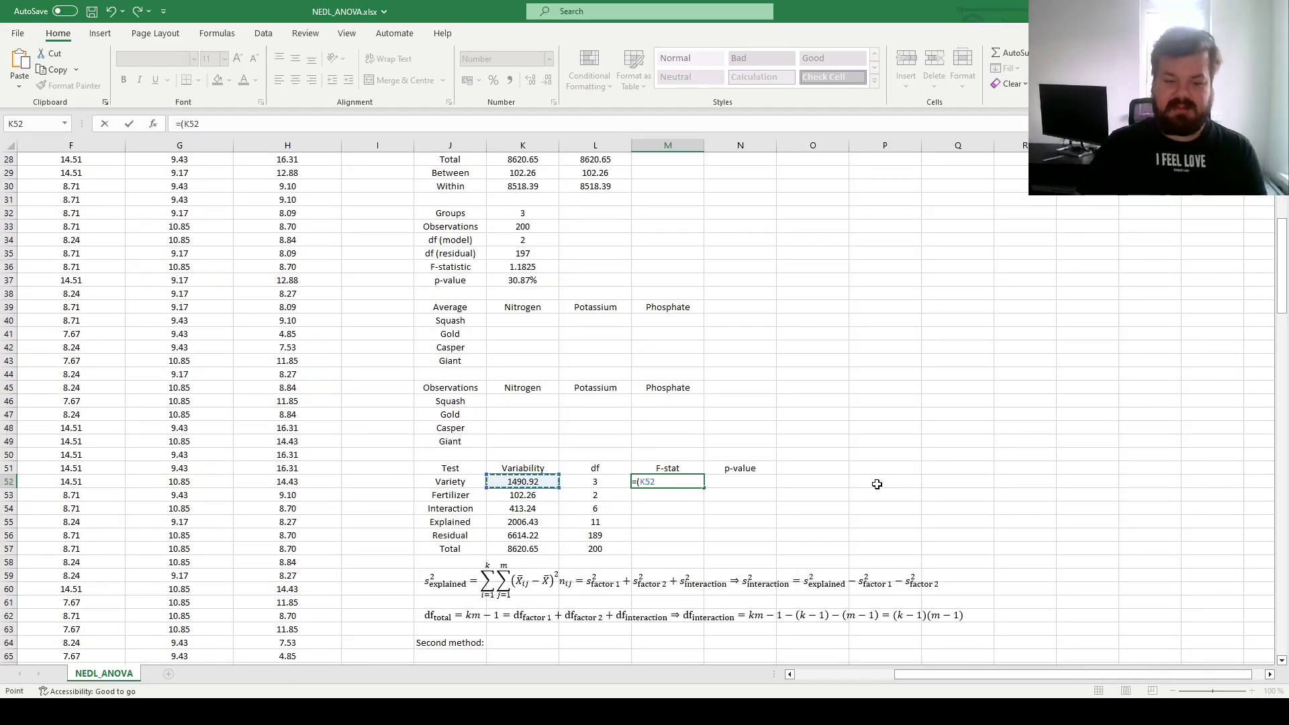
type("/")
key("Left")
type(")")
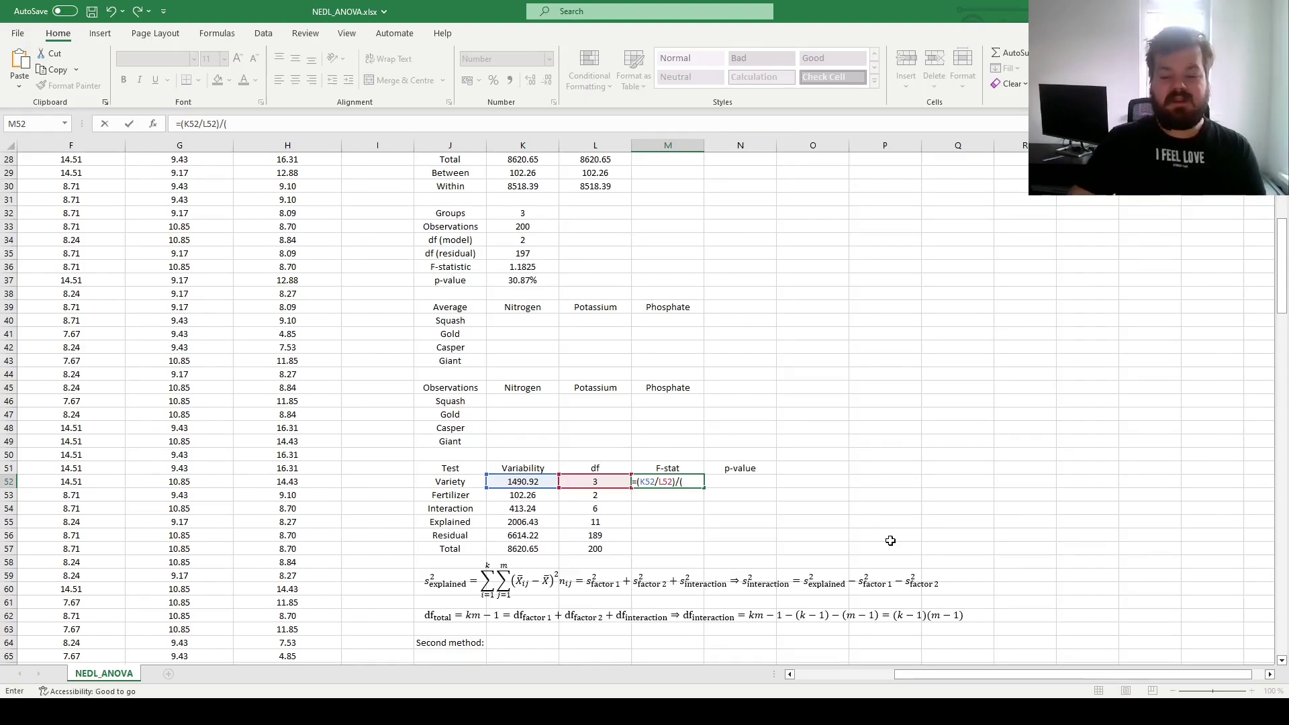
left_click(531, 534)
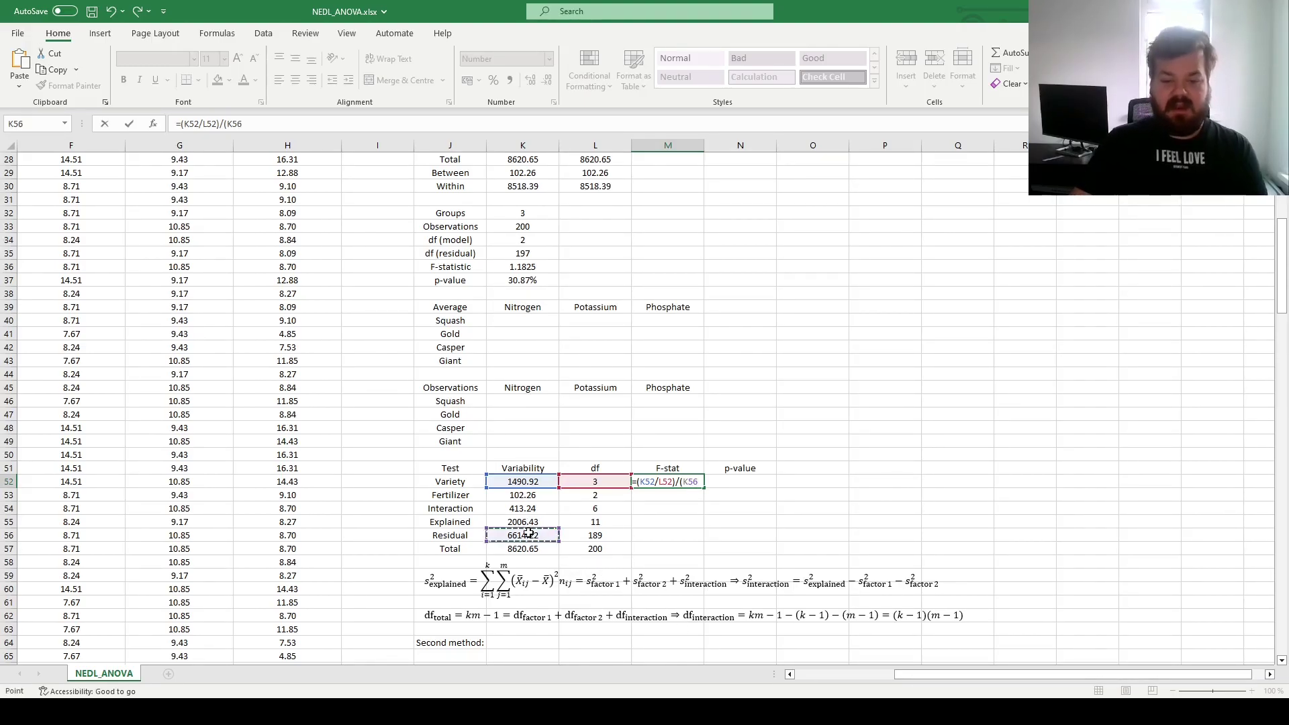
key("F4")
type("/")
left_click(597, 534)
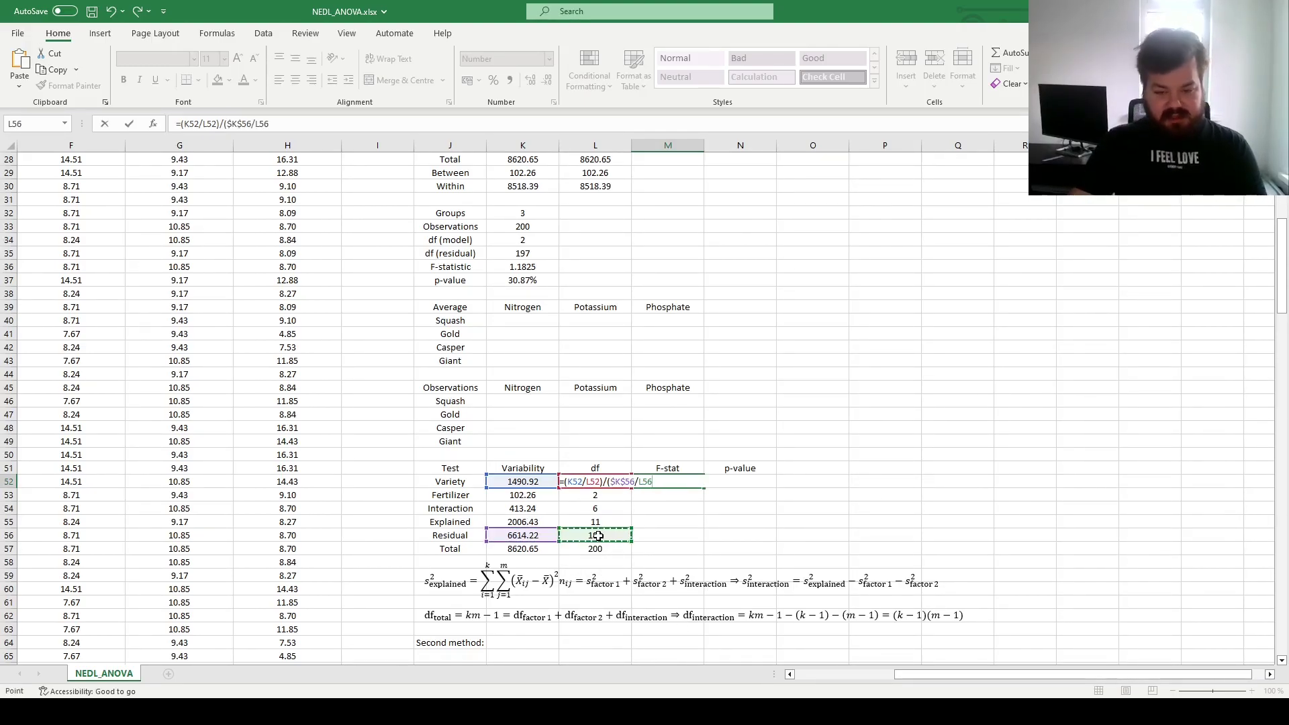
key("F4")
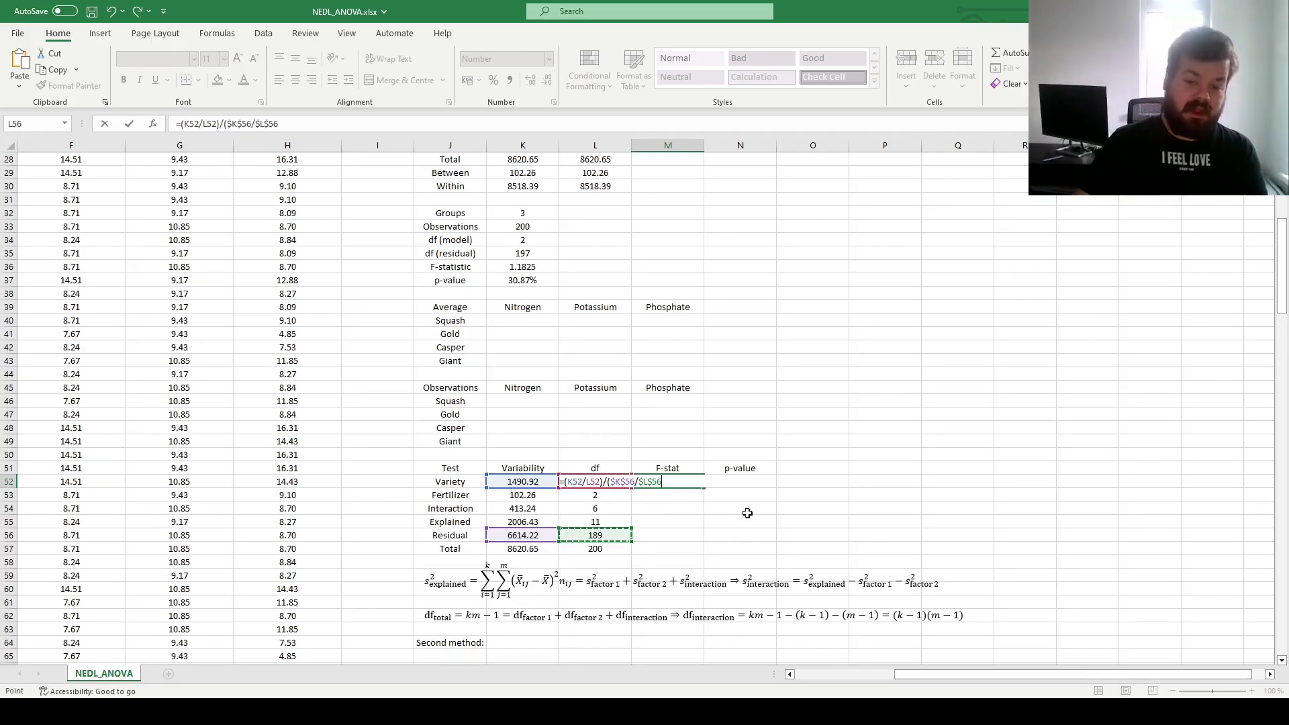
type(")")
key("ctrl+Return")
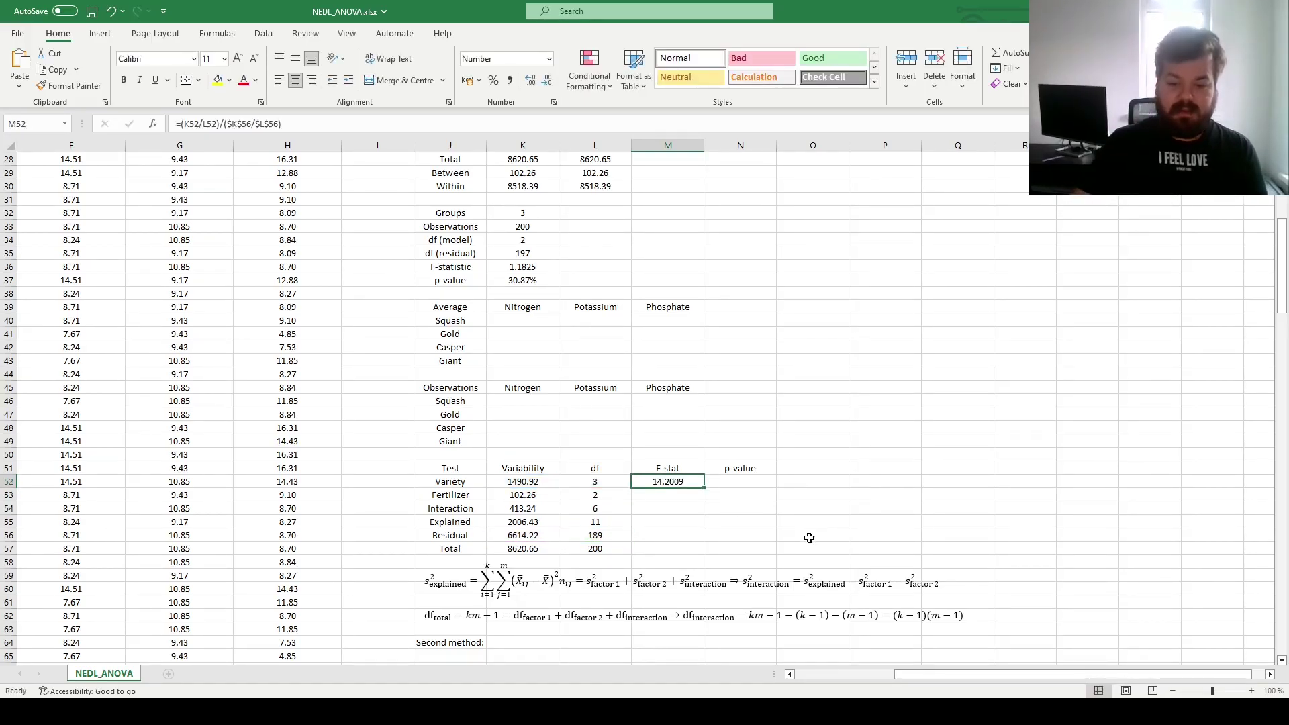
Fill the F-statistic formula from M52 down to M55 for the Fertilizer, Interaction and Explained tests.
left_click(712, 485)
key("Left")
left_click_drag(704, 486, 704, 526)
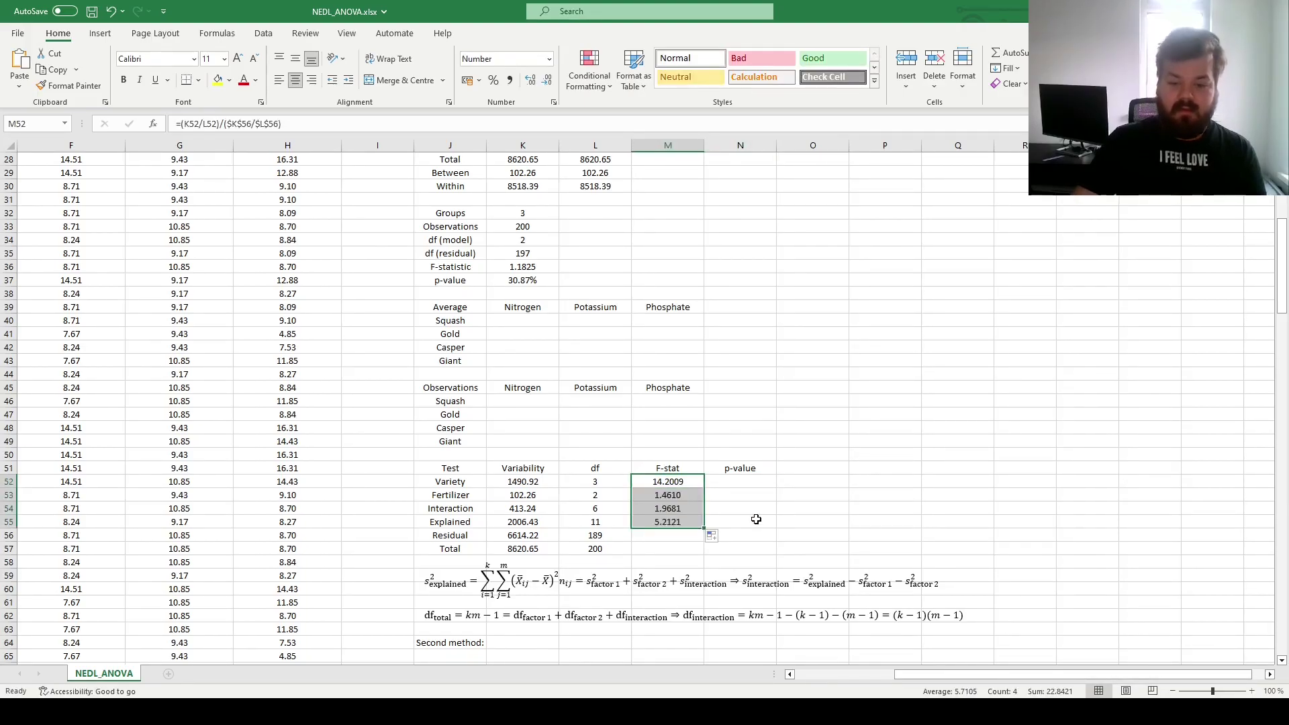
Compute the Variety p-value in N52 as =F.DIST.RT(M52,L52,$L$56) and fill it down to N55 for the remaining tests.
left_click_drag(457, 485, 456, 524)
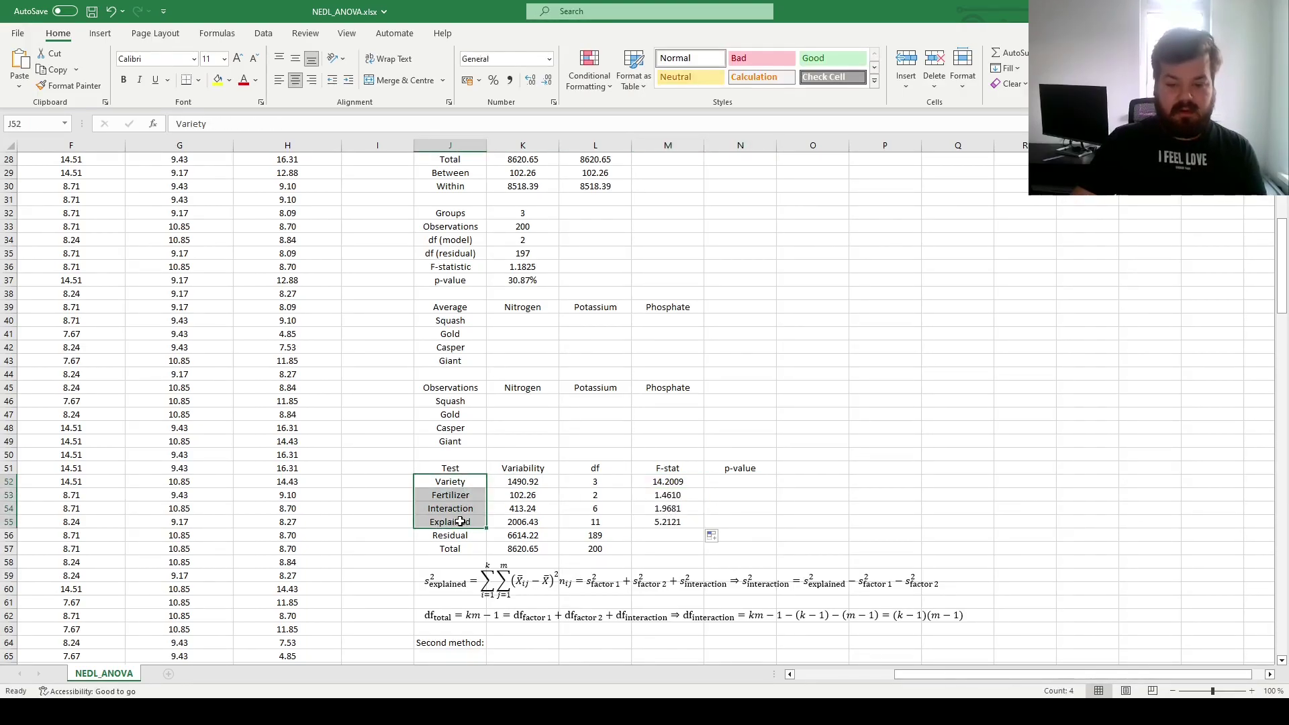
left_click(739, 483)
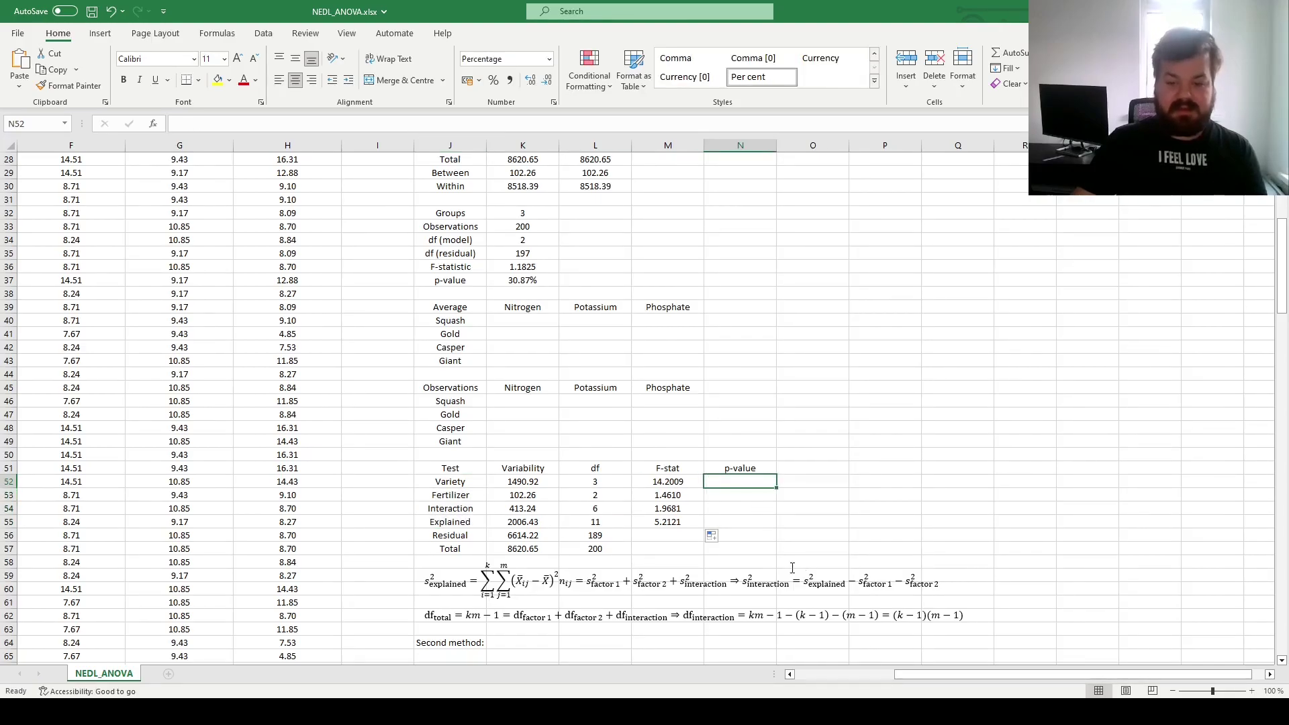
type("=F")
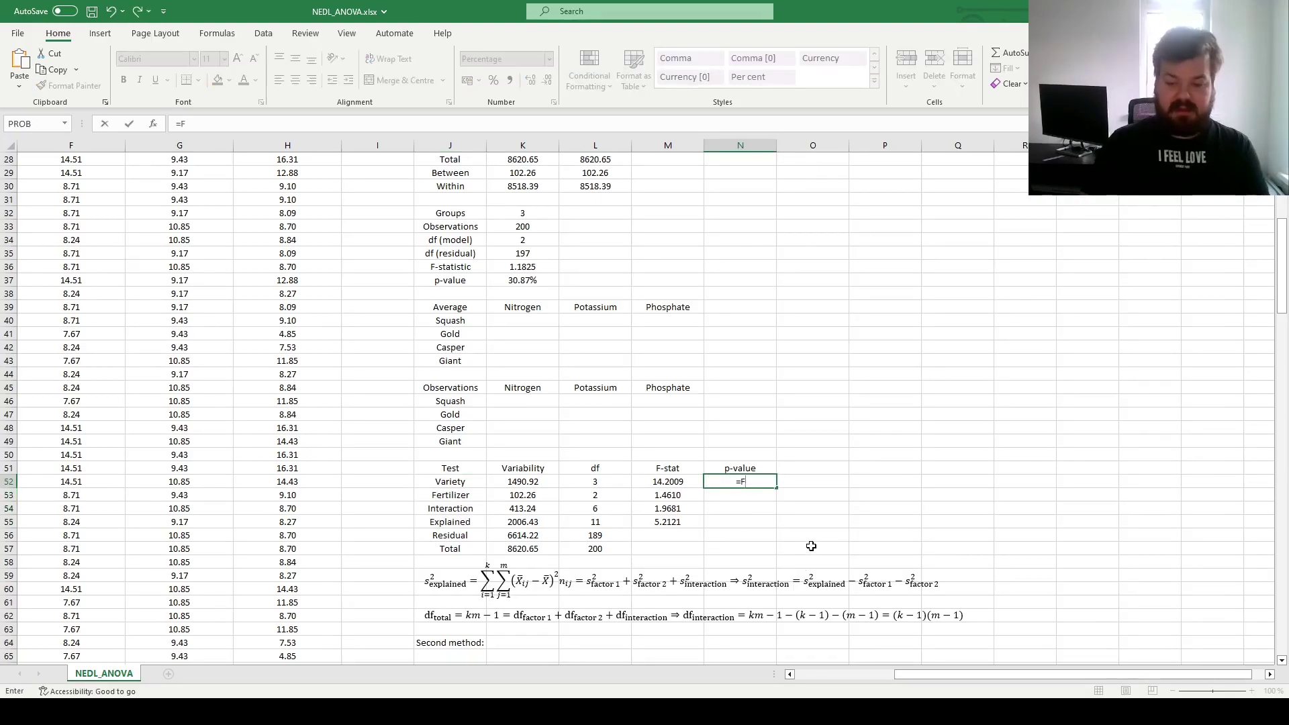
type(".DIST.RT(")
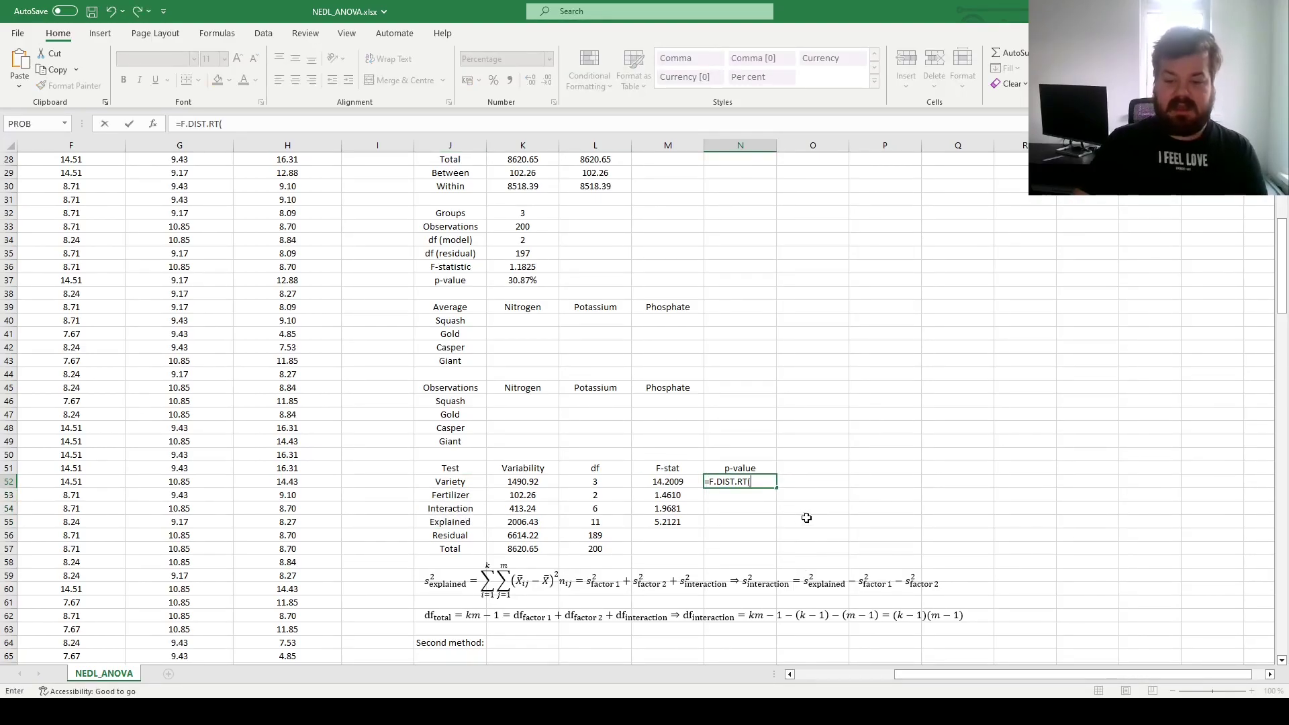
left_click(667, 482)
type(",")
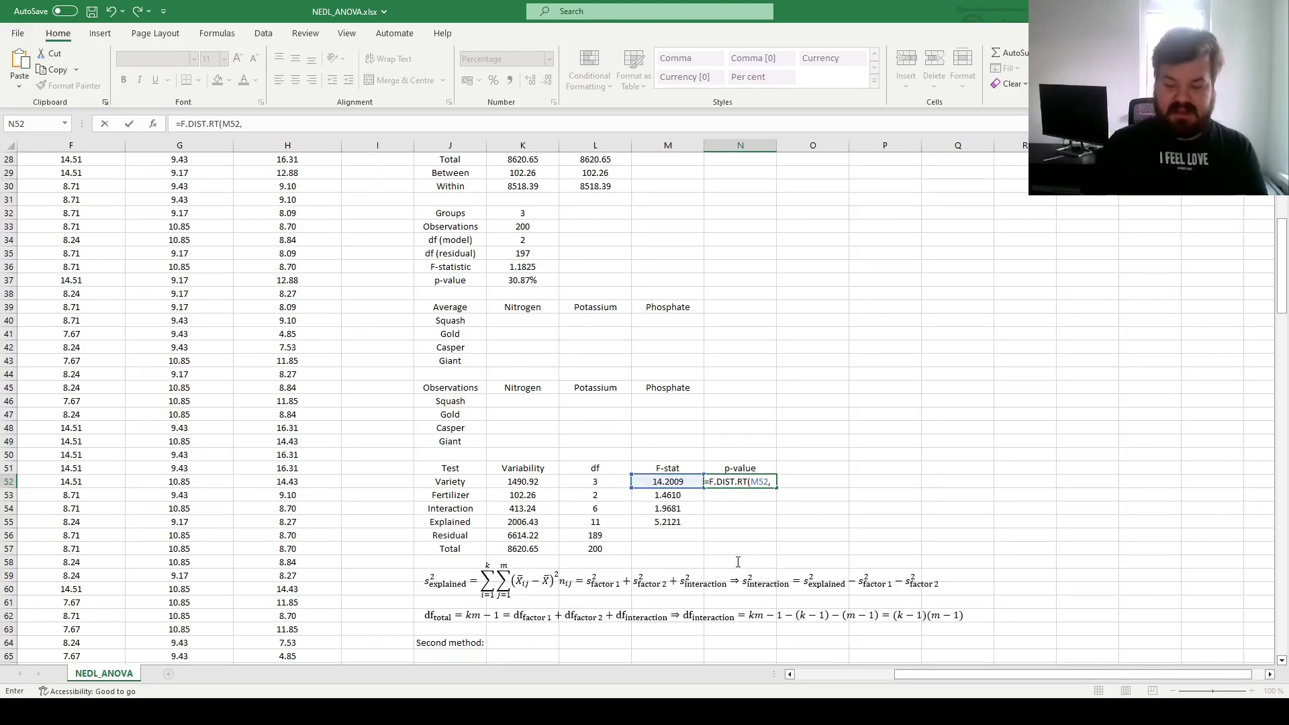
left_click(596, 480)
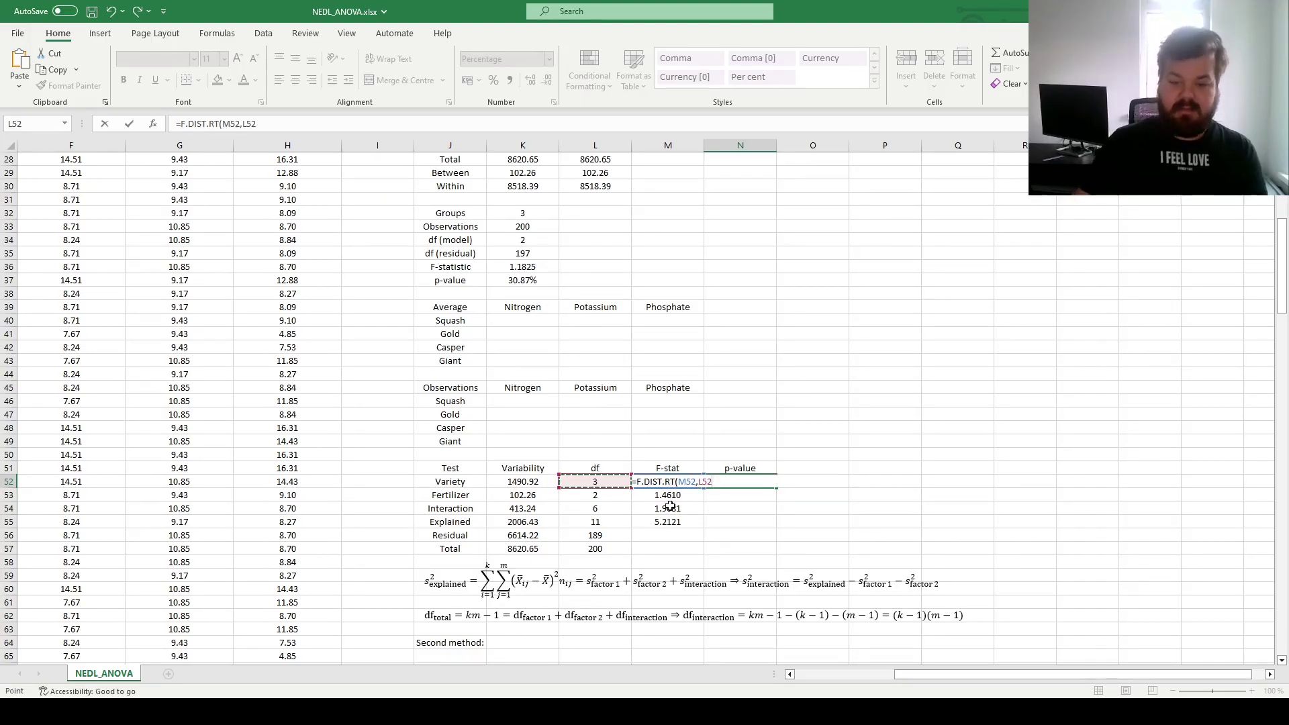
type(",")
left_click(591, 536)
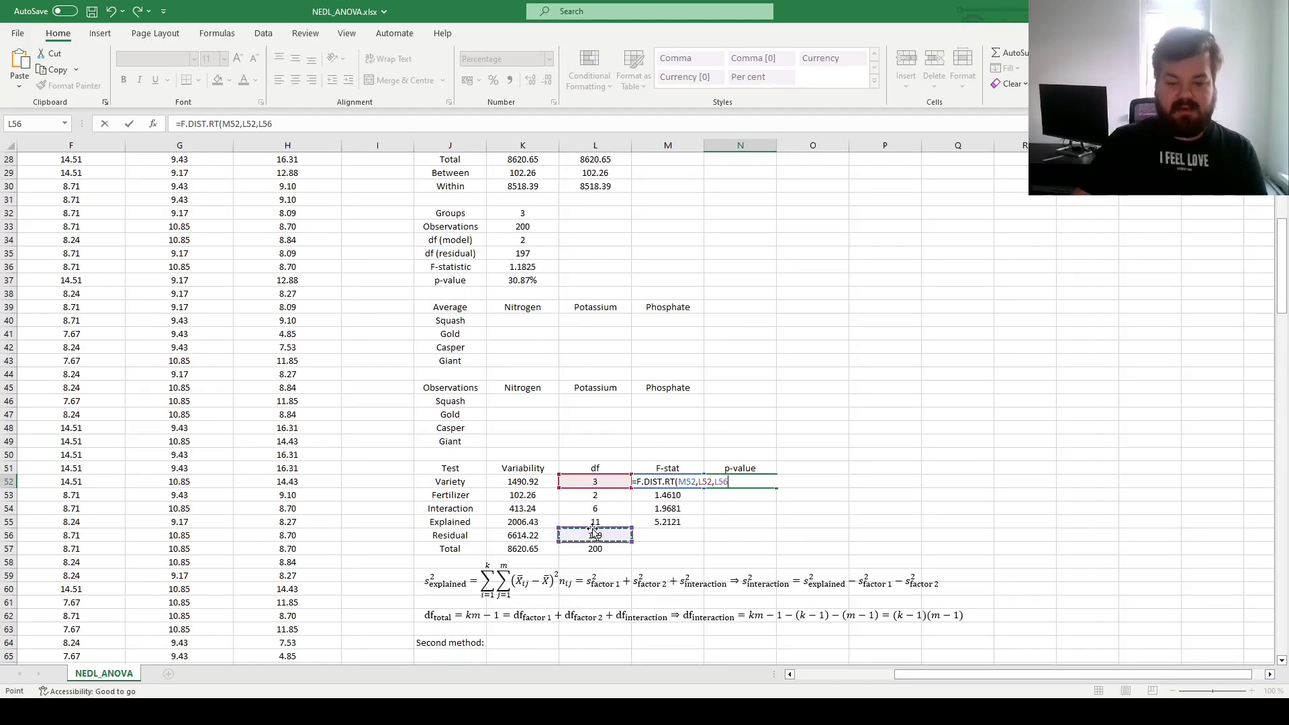
key("F4")
key("ctrl+Return")
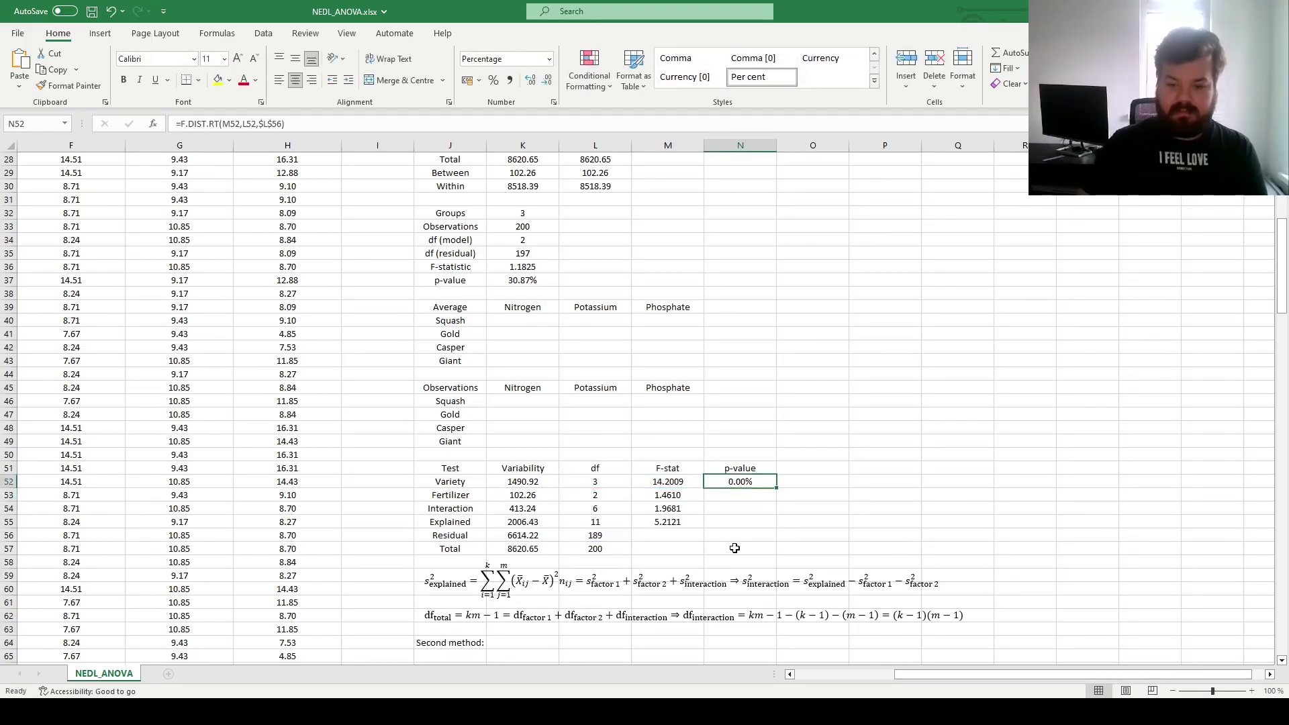
left_click_drag(776, 491, 778, 528)
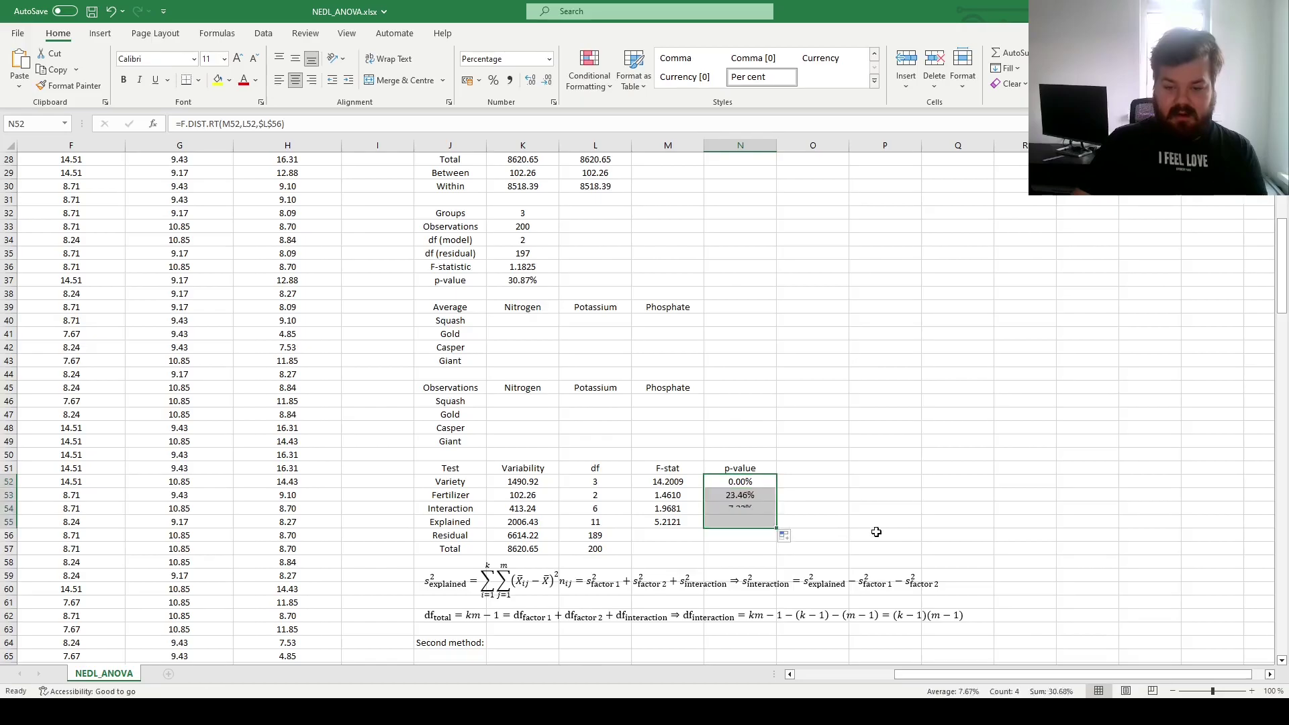
Examine the p-values of the Variety, Fertilizer, Interaction and Explained tests, comparing Variety with its one-way ANOVA p-value in K19.
left_click(451, 485)
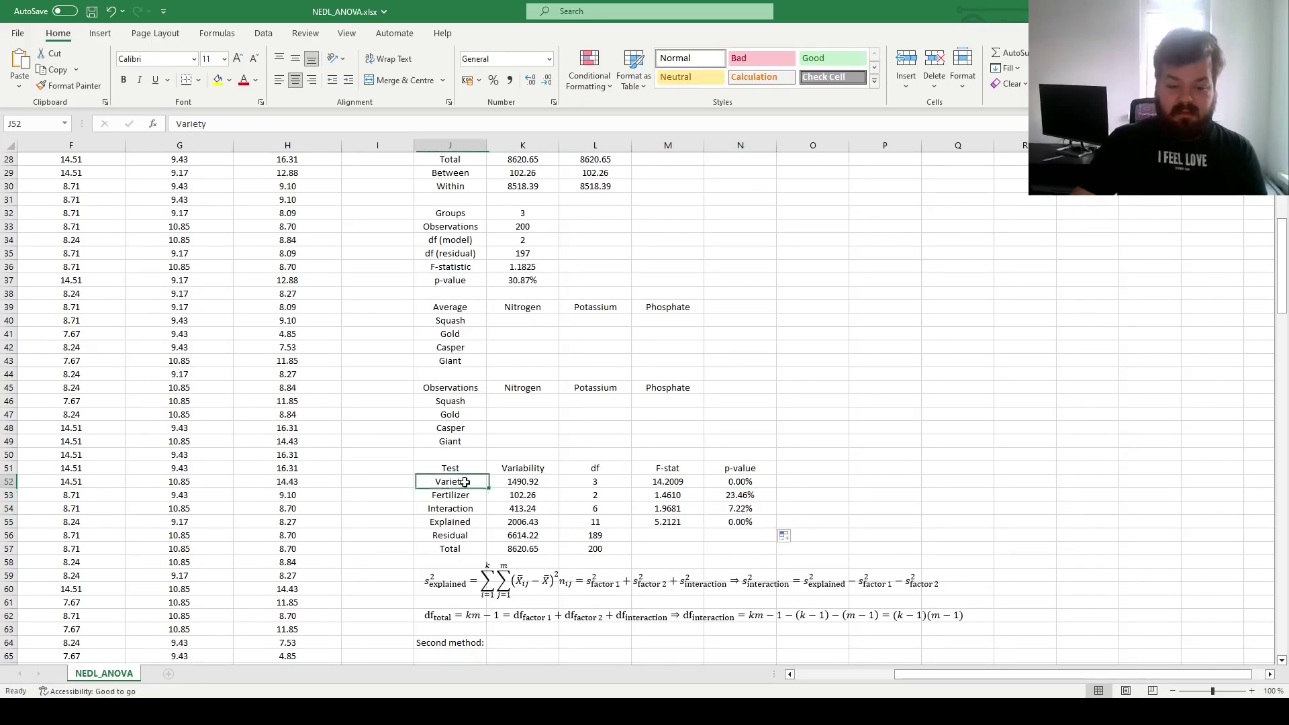
left_click(747, 485, "ctrl")
scroll(778, 482, "up", 9)
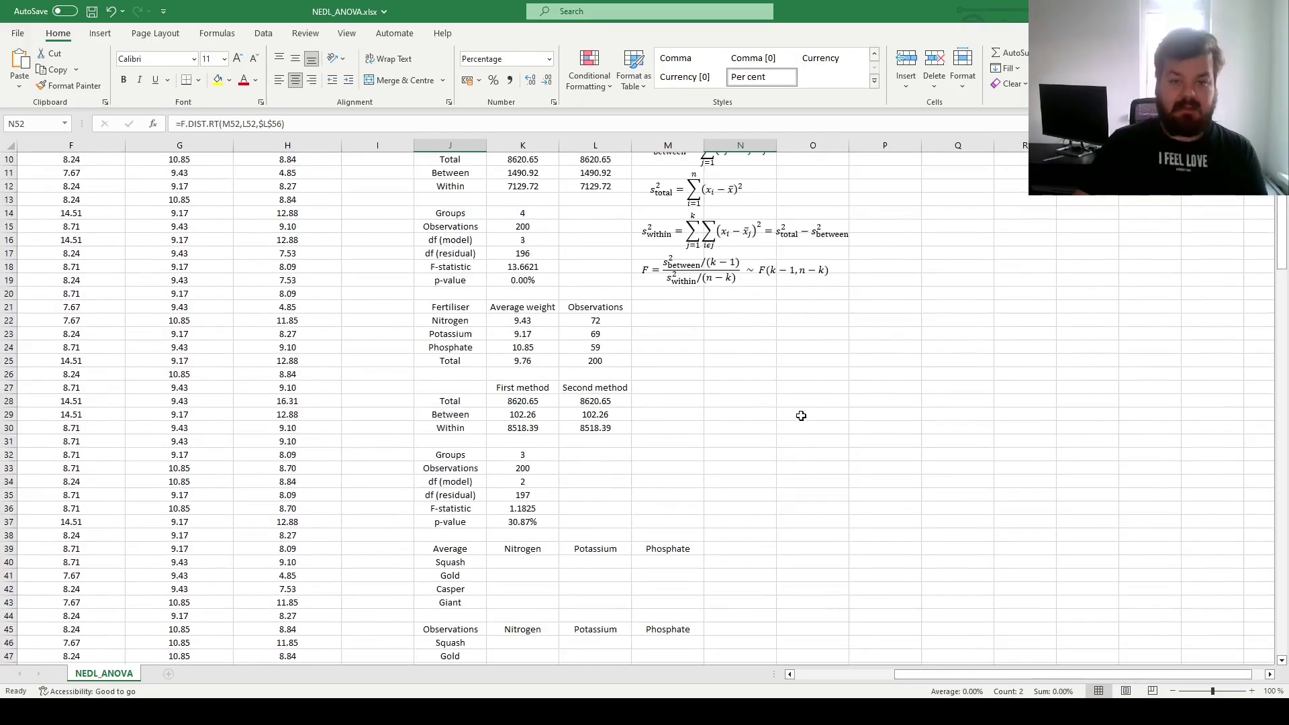
left_click(517, 402)
scroll(858, 478, "down", 10)
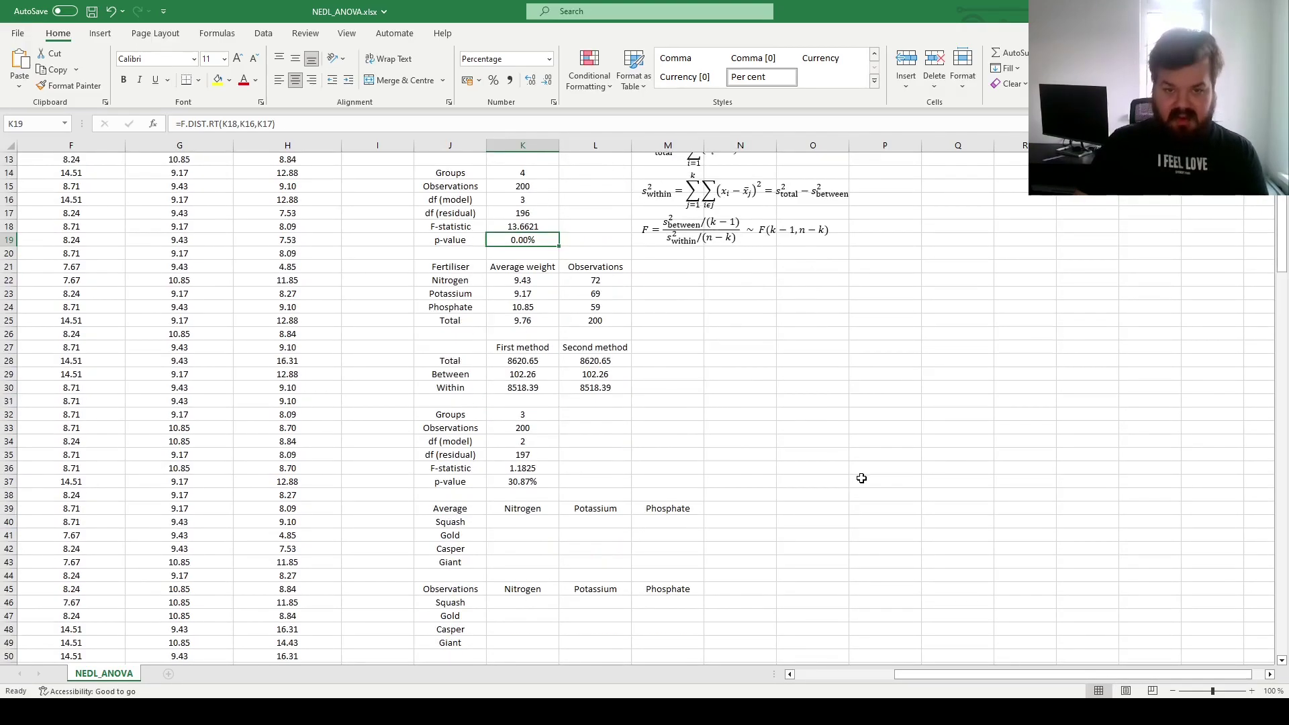
left_click(463, 450)
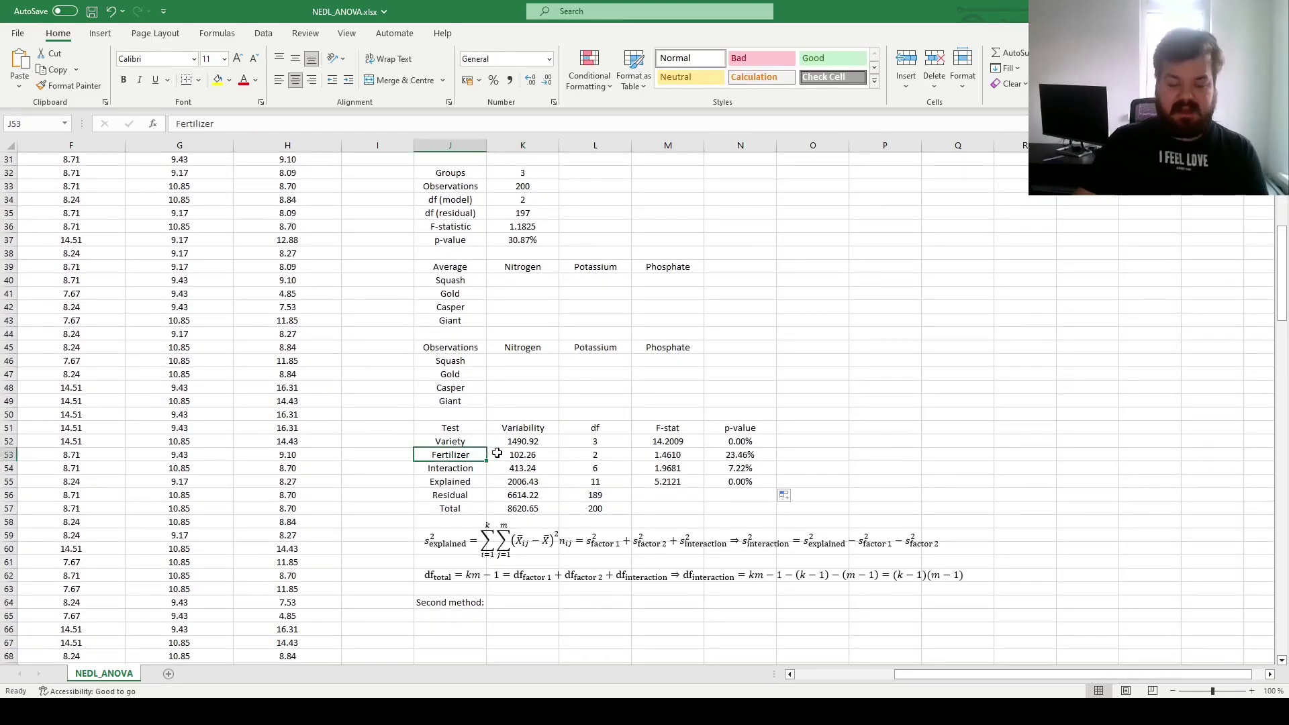
left_click(739, 454, "ctrl")
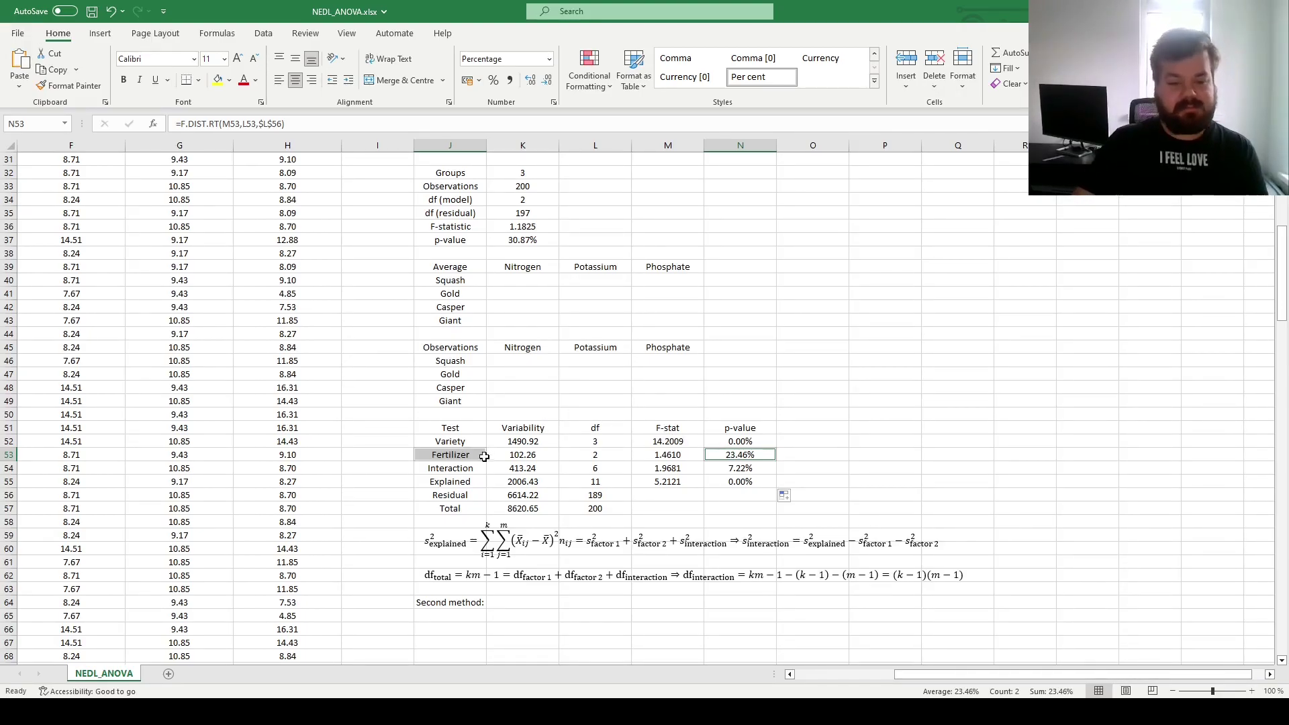
key("Down")
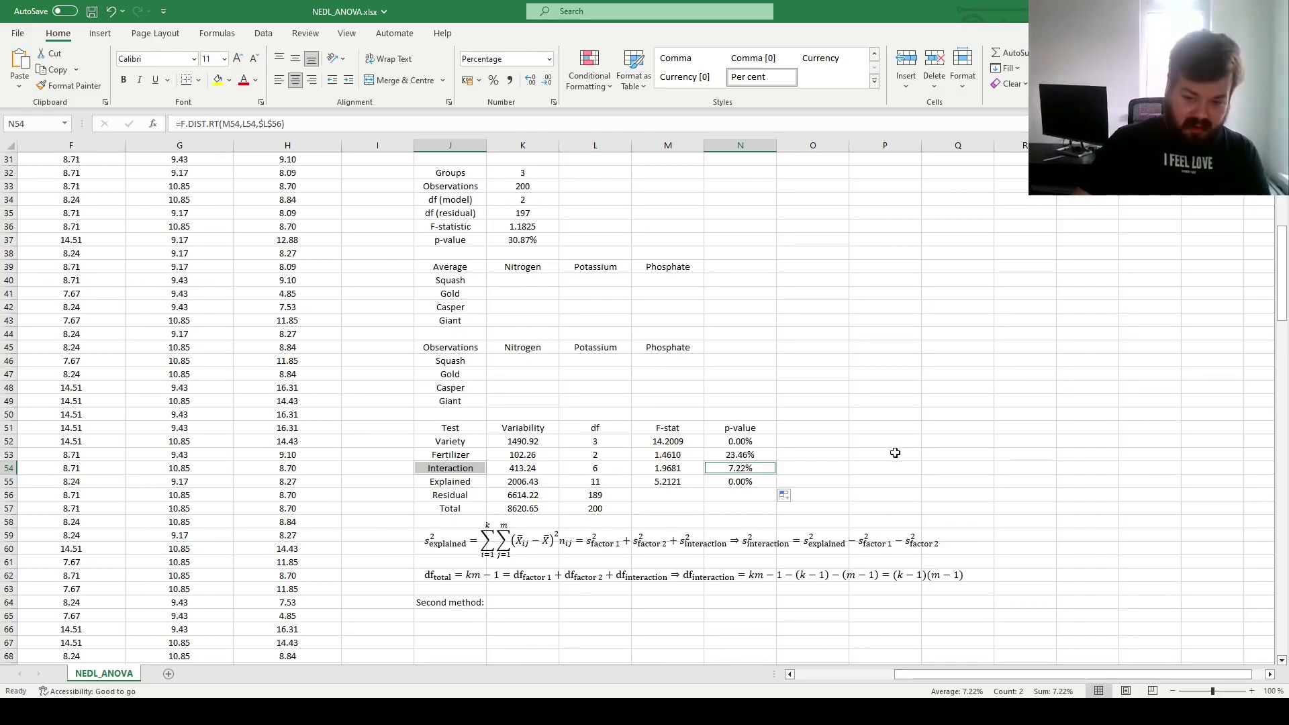
left_click(463, 482)
left_click_drag(665, 482, 722, 483)
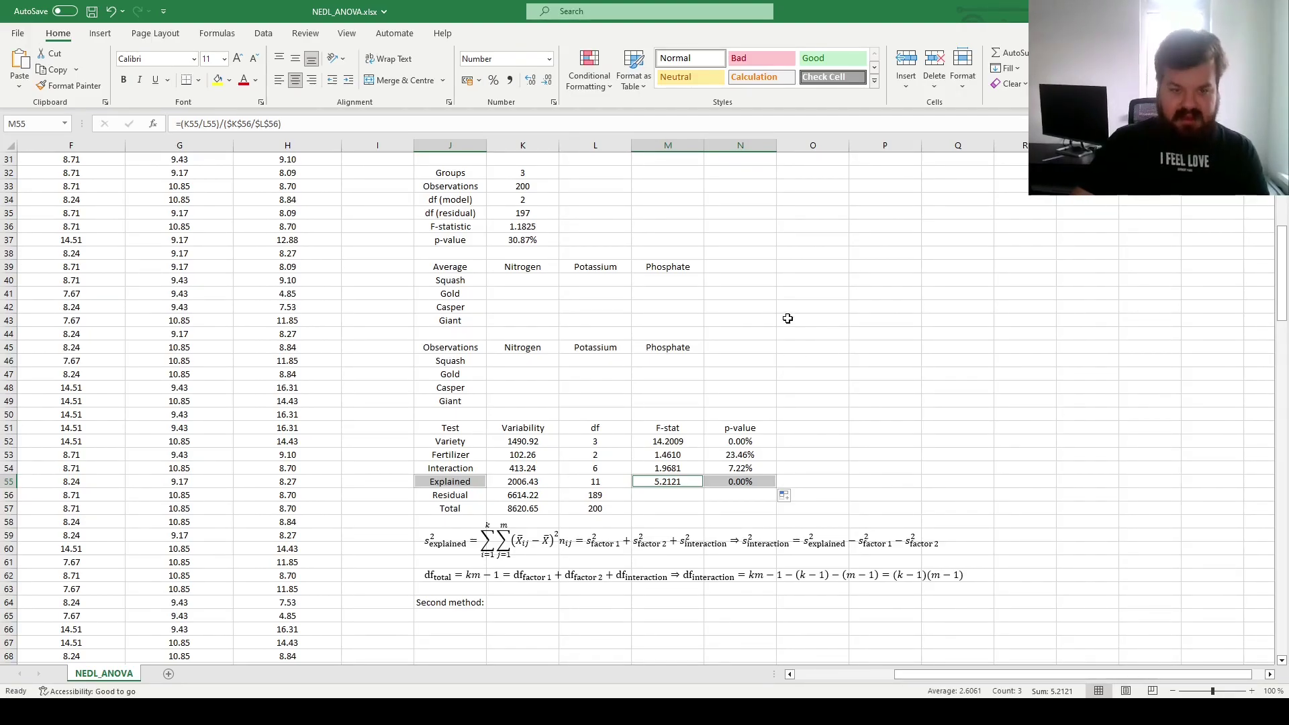
Begin an AVERAGEIFS formula in K40 of the Average table, using the absolute weight range $B$2:$B$201 as the average range.
left_click_drag(450, 269, 682, 328)
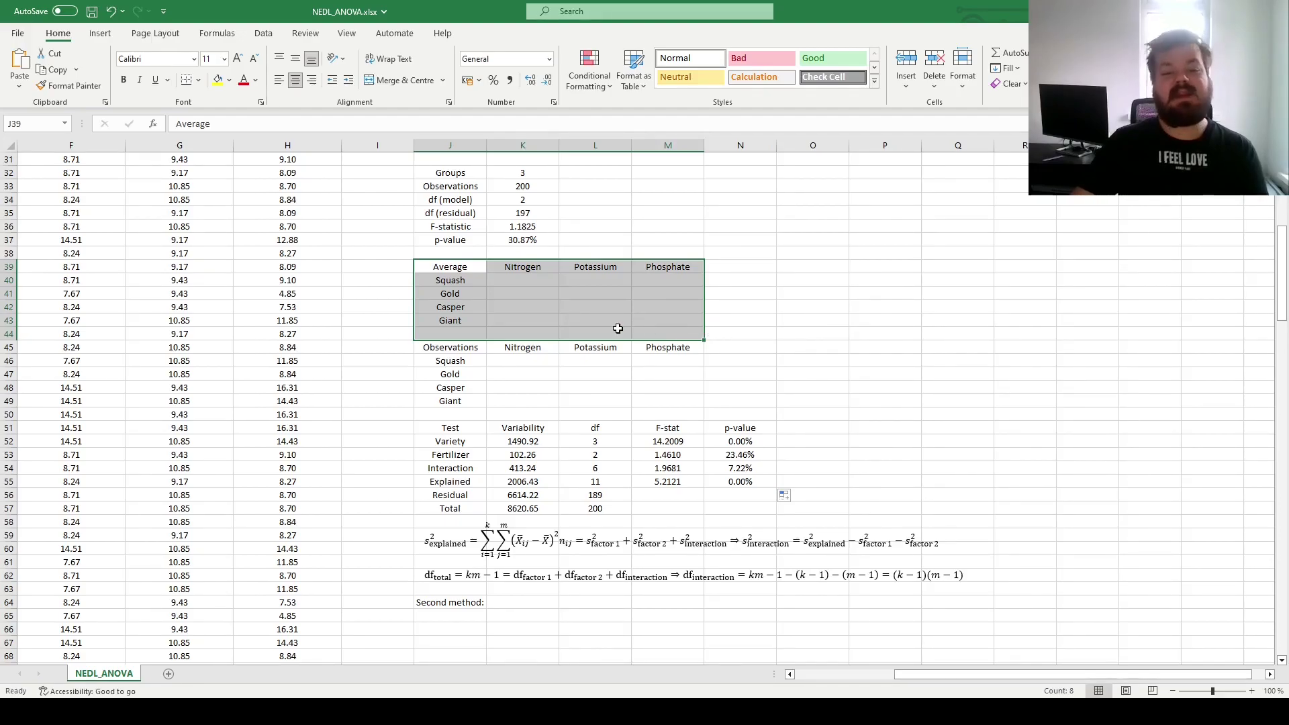
left_click(521, 280)
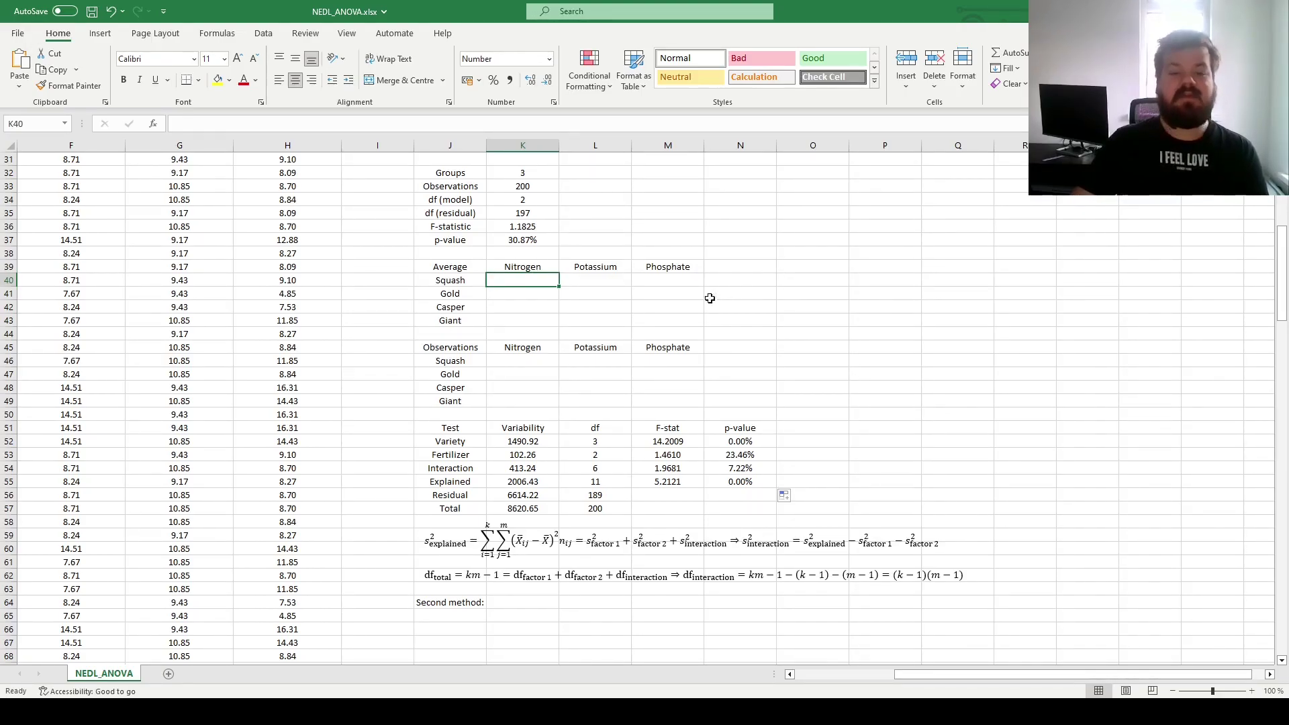
type("=AV")
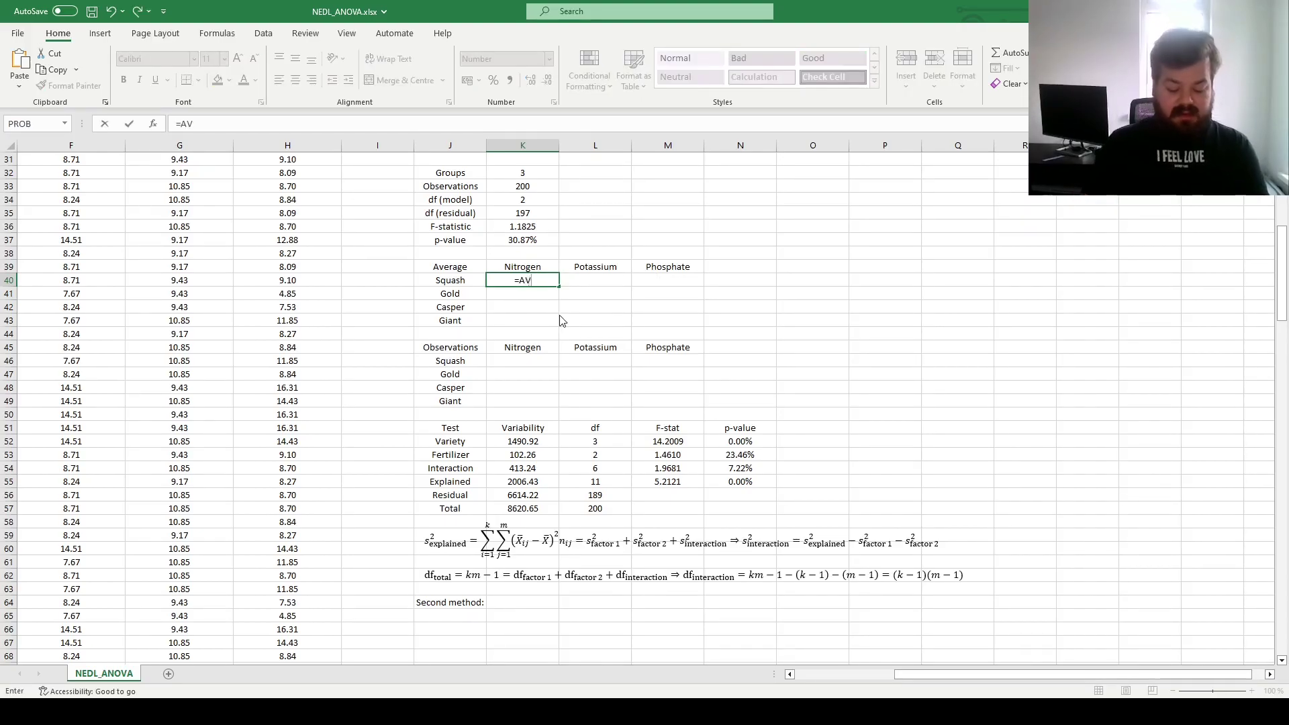
type("ERAGEIFS(")
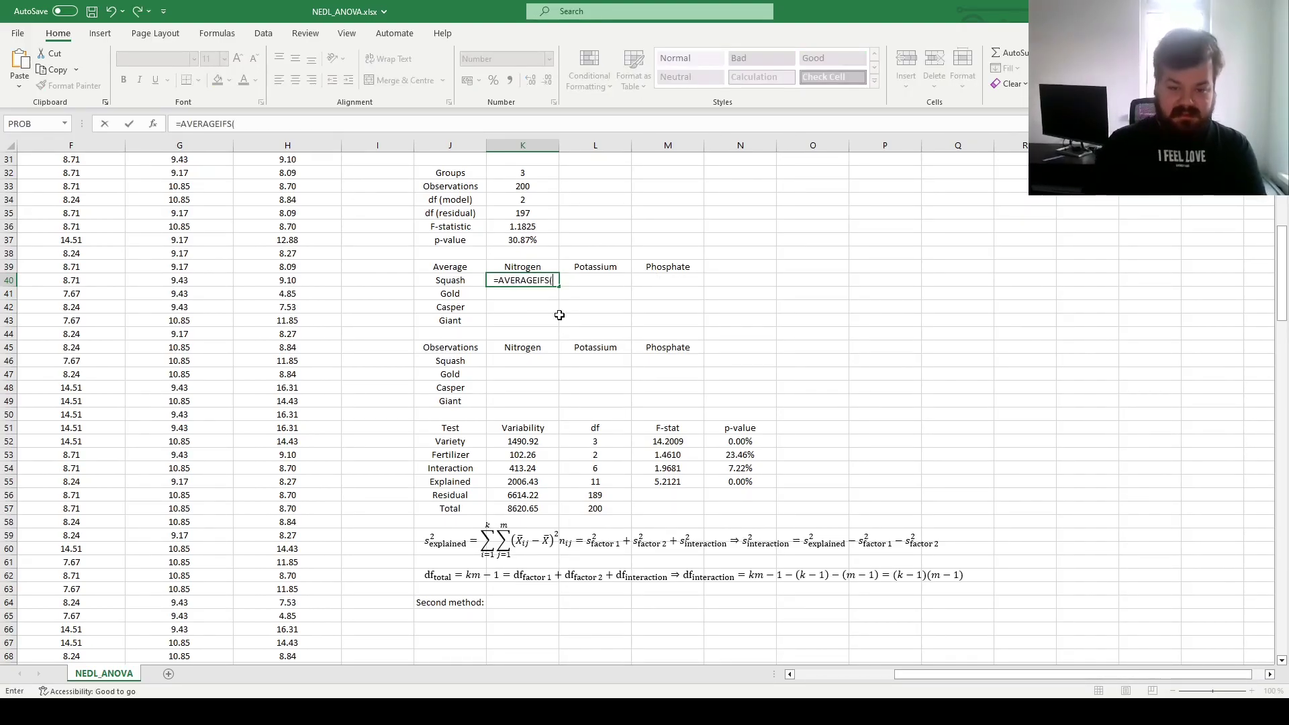
left_click(225, 348)
key("ctrl+Left")
key("Right")
key("ctrl+Up")
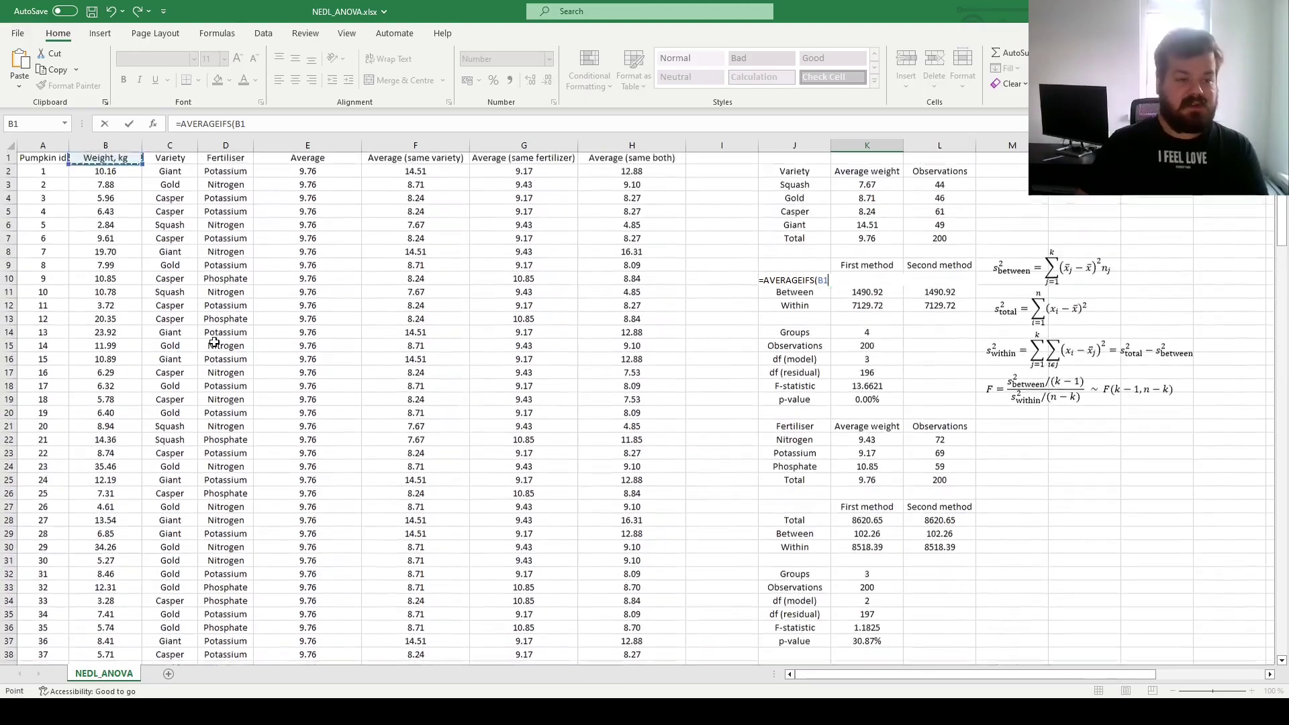
key("Down")
key("ctrl+shift+Down")
left_click(294, 126)
key("F4")
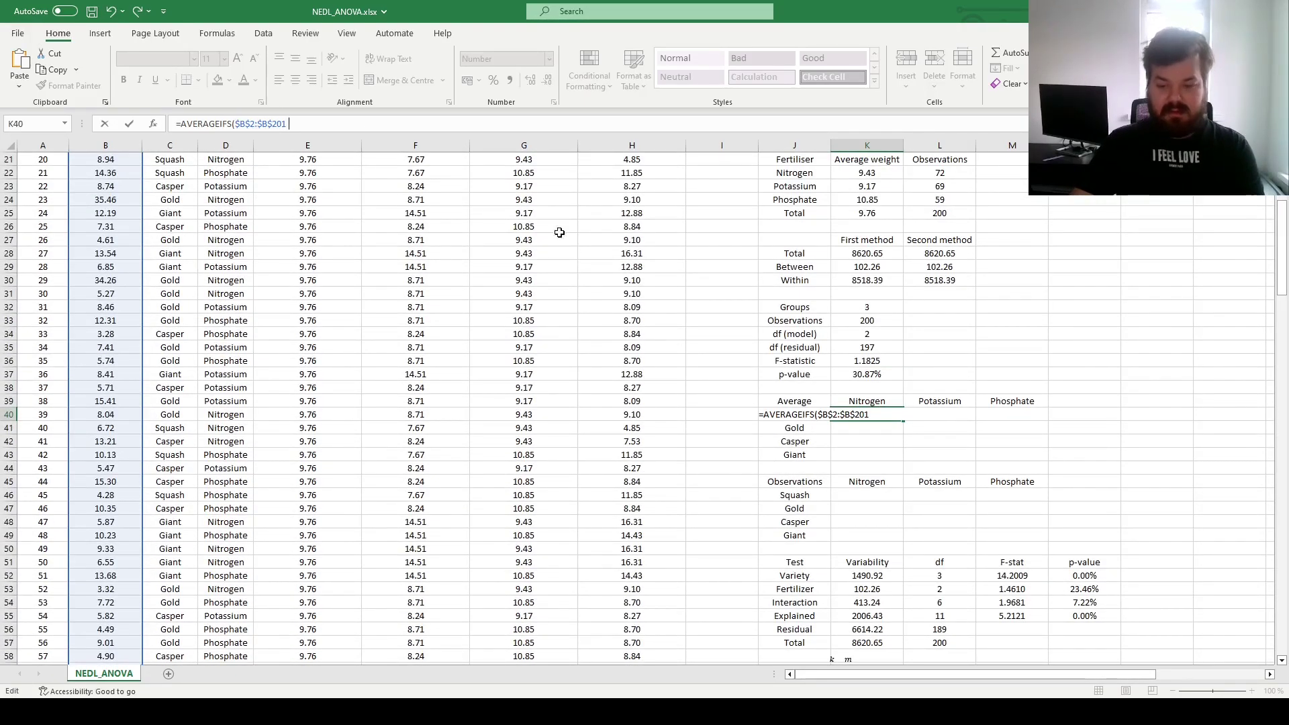
Add the variety criterion to the K40 formula, matching $C$2:$C$201 with $J40 and fixing only the column of the label reference.
left_click(164, 297)
key("ctrl+Up")
key("Down")
key("ctrl+shift+Down")
key("F4")
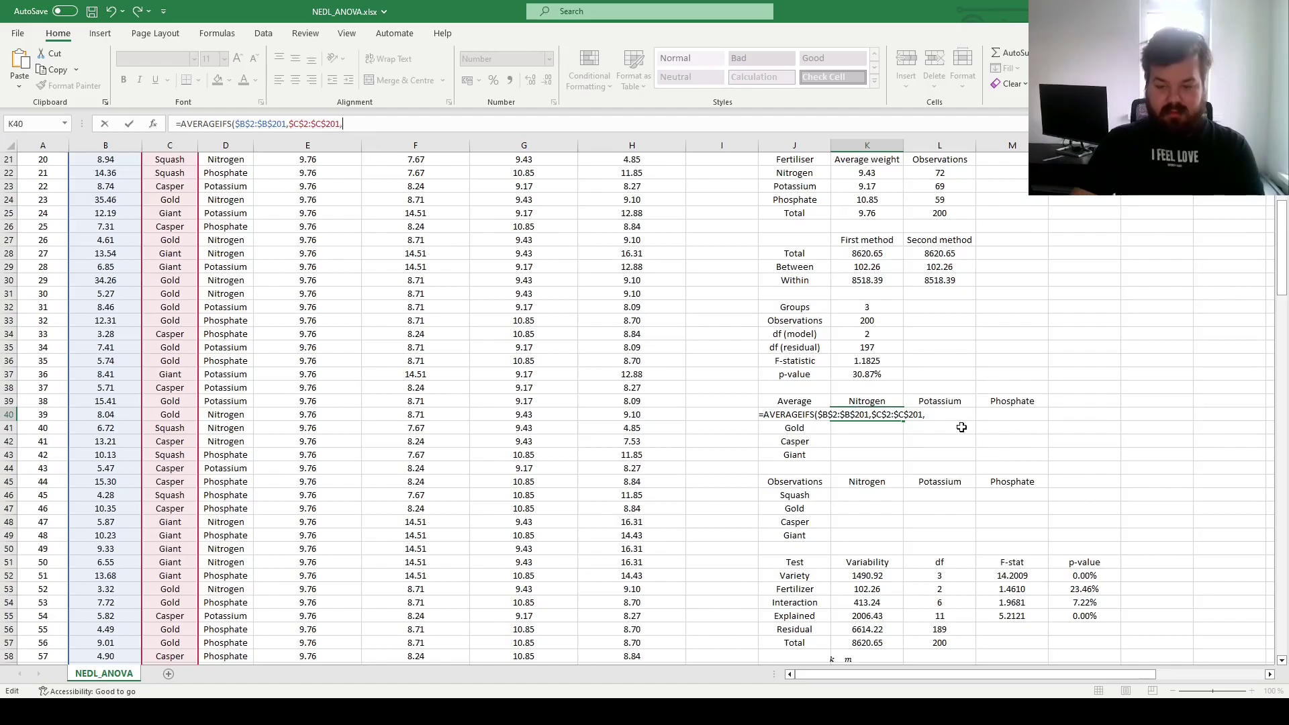
left_click(782, 439)
key("Up")
key("Up")
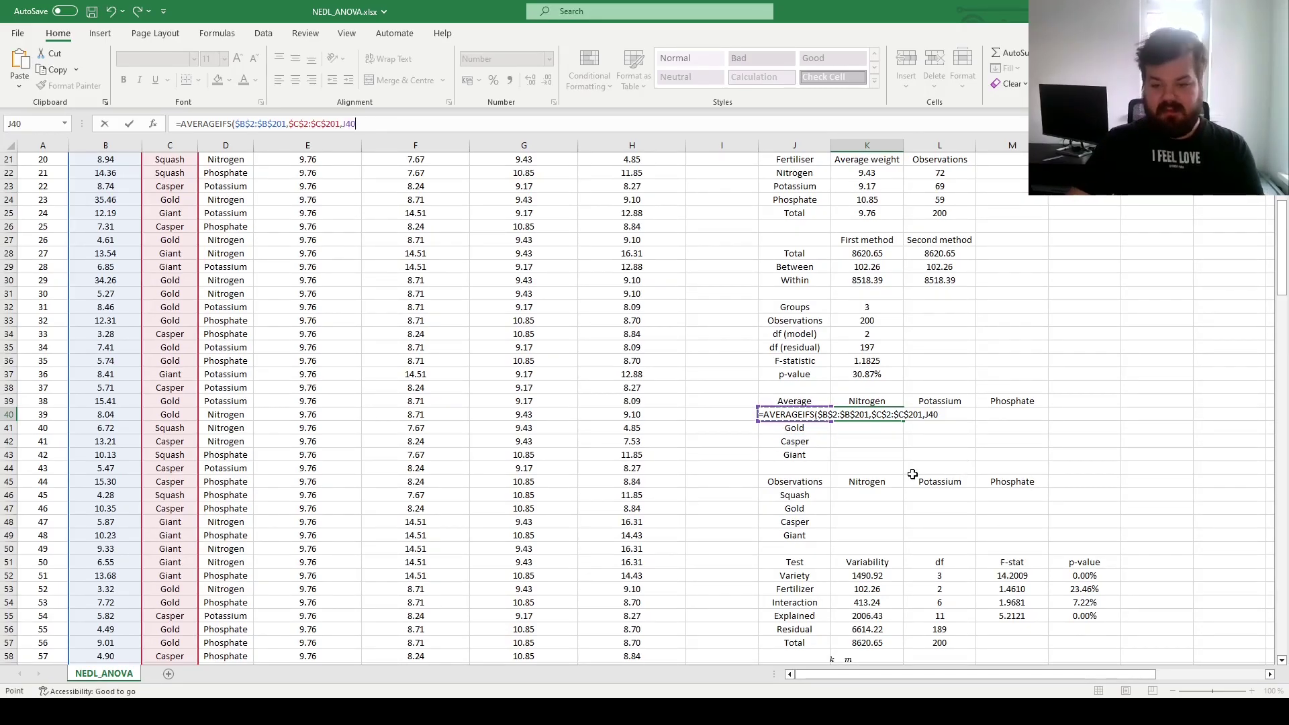
double_click(346, 125)
left_click(346, 125)
key("F4")
key("F4")
key("F4")
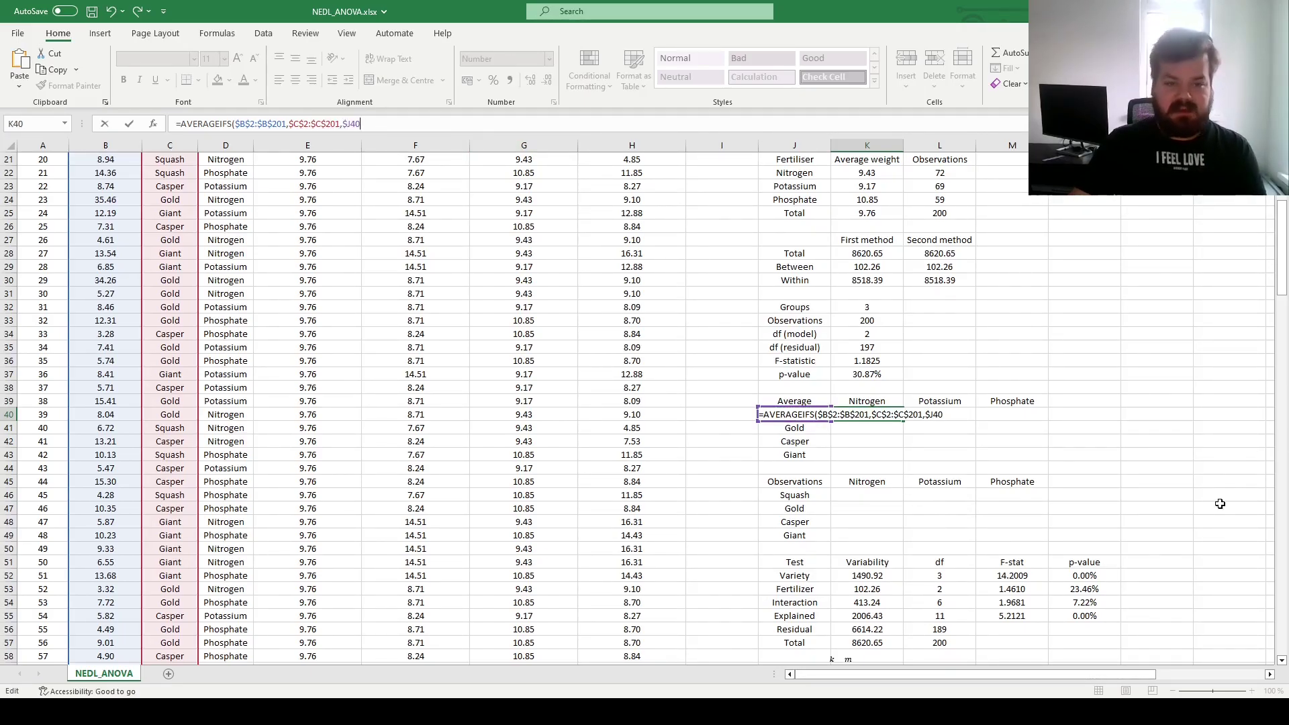
Complete the K40 formula with the fertiliser criterion $D$2:$D$201 matched to K$39, and fill it across the Average table K40:M43.
left_click(235, 300)
key("ctrl+Up")
key("Down")
key("ctrl+shift+Down")
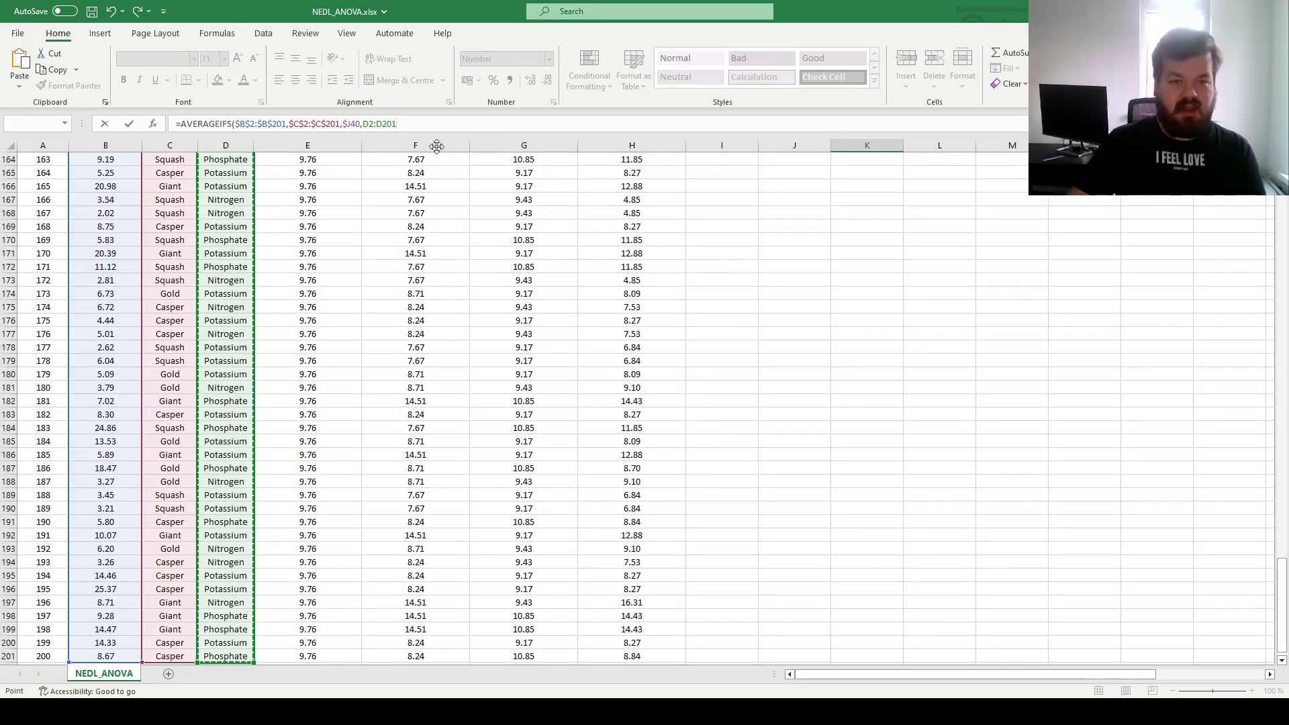
left_click(423, 121)
key("F4")
type(",")
left_click(869, 402)
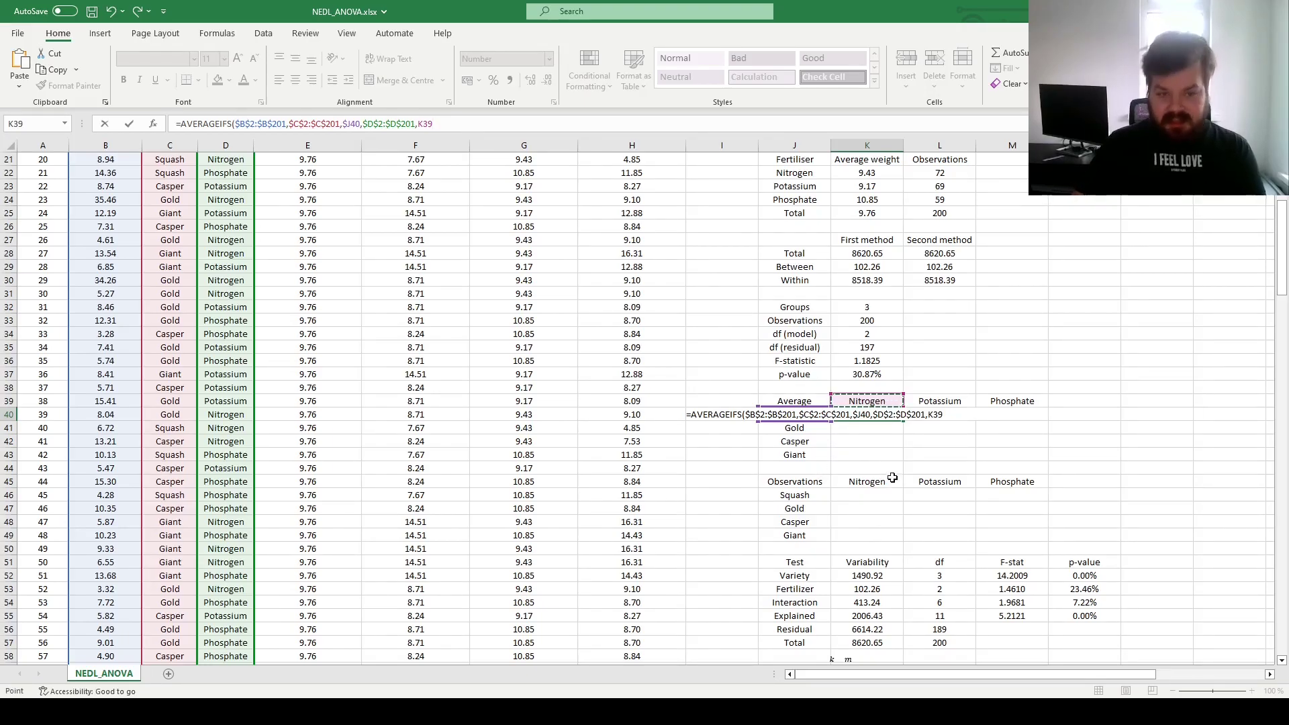
left_click(425, 123)
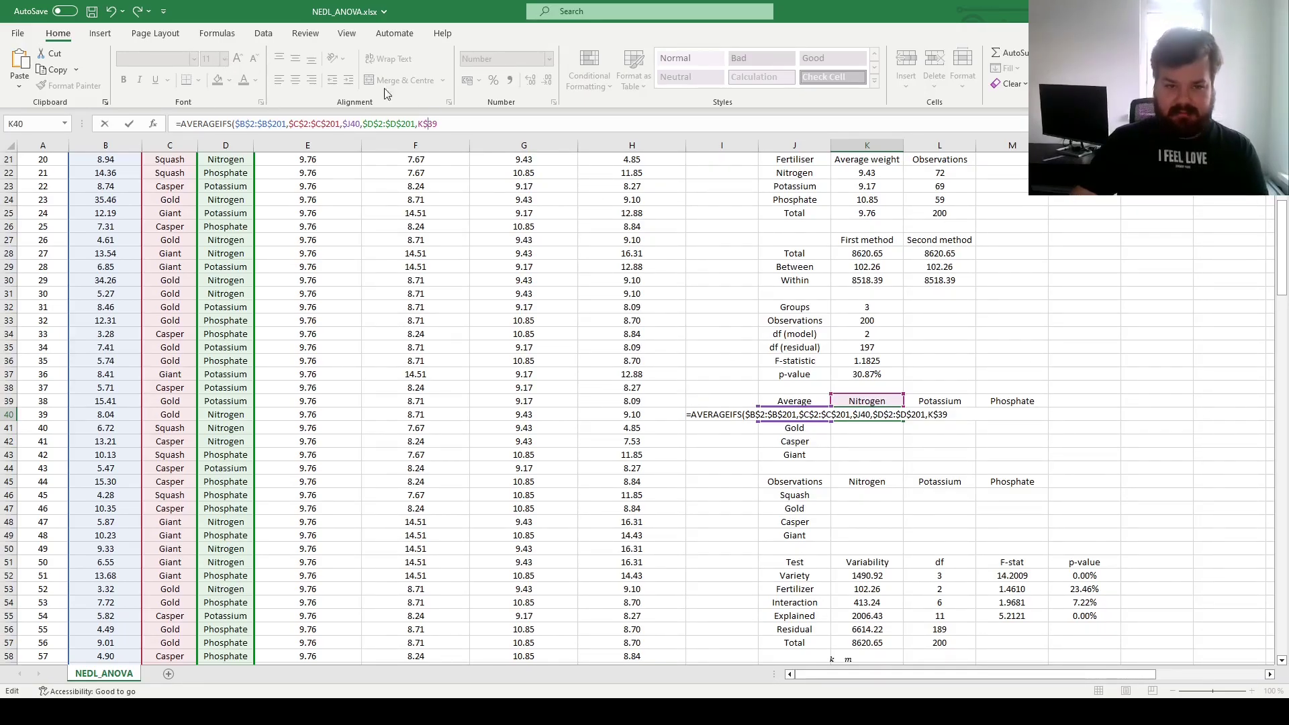
key("ctrl+Return")
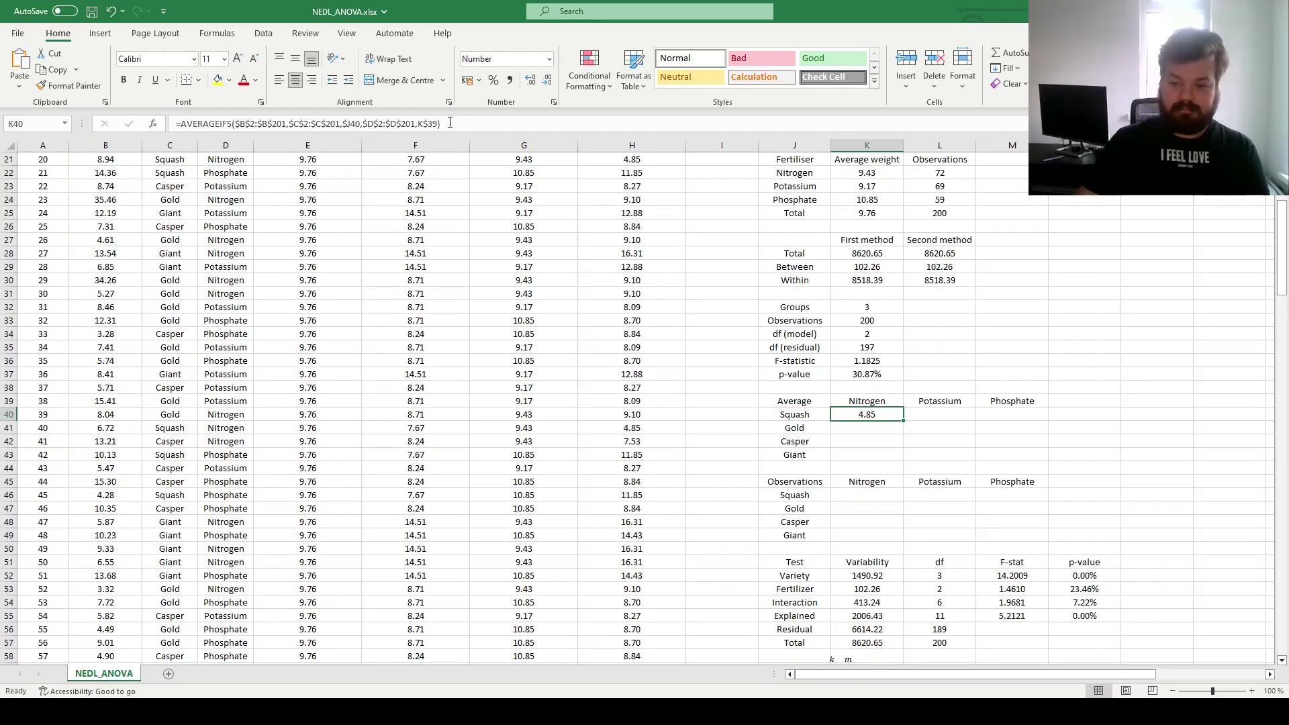
left_click_drag(906, 421, 1046, 421)
double_click(1045, 421)
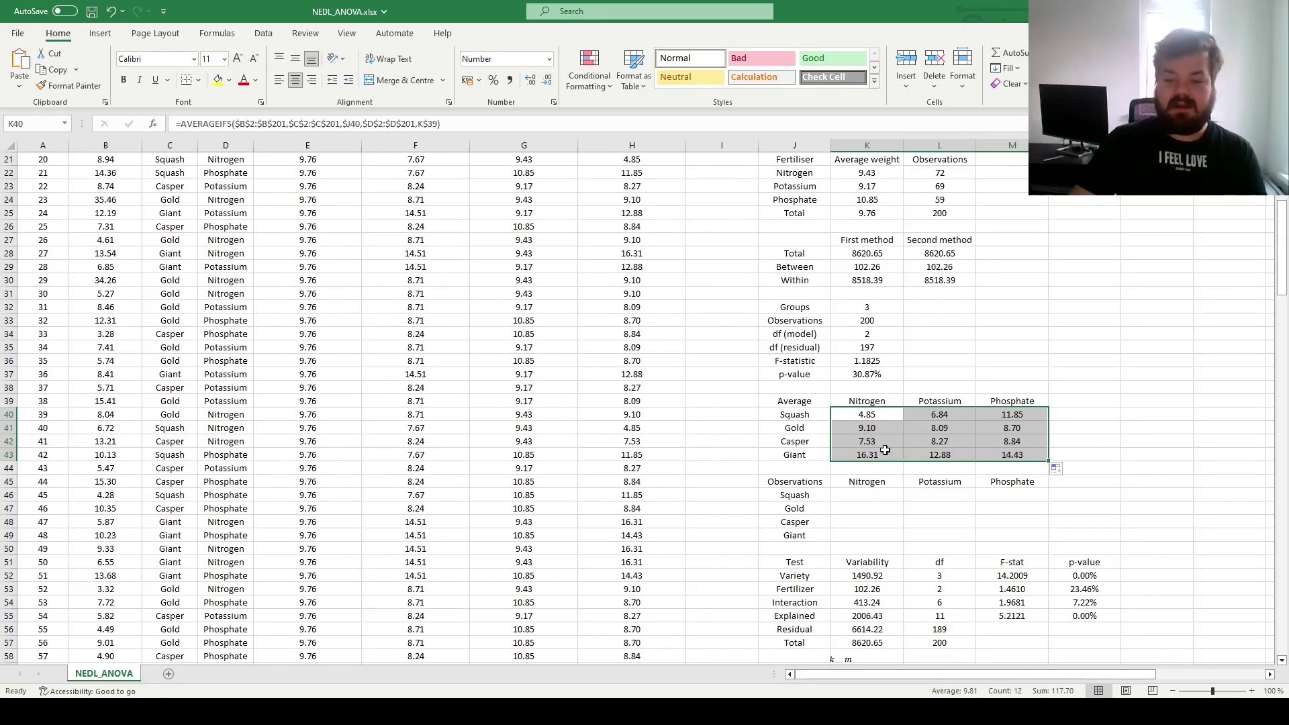
Compare the average weights of Squash across the three fertilisers with those of Gold, Casper and Giant in the Average table.
left_click(804, 415)
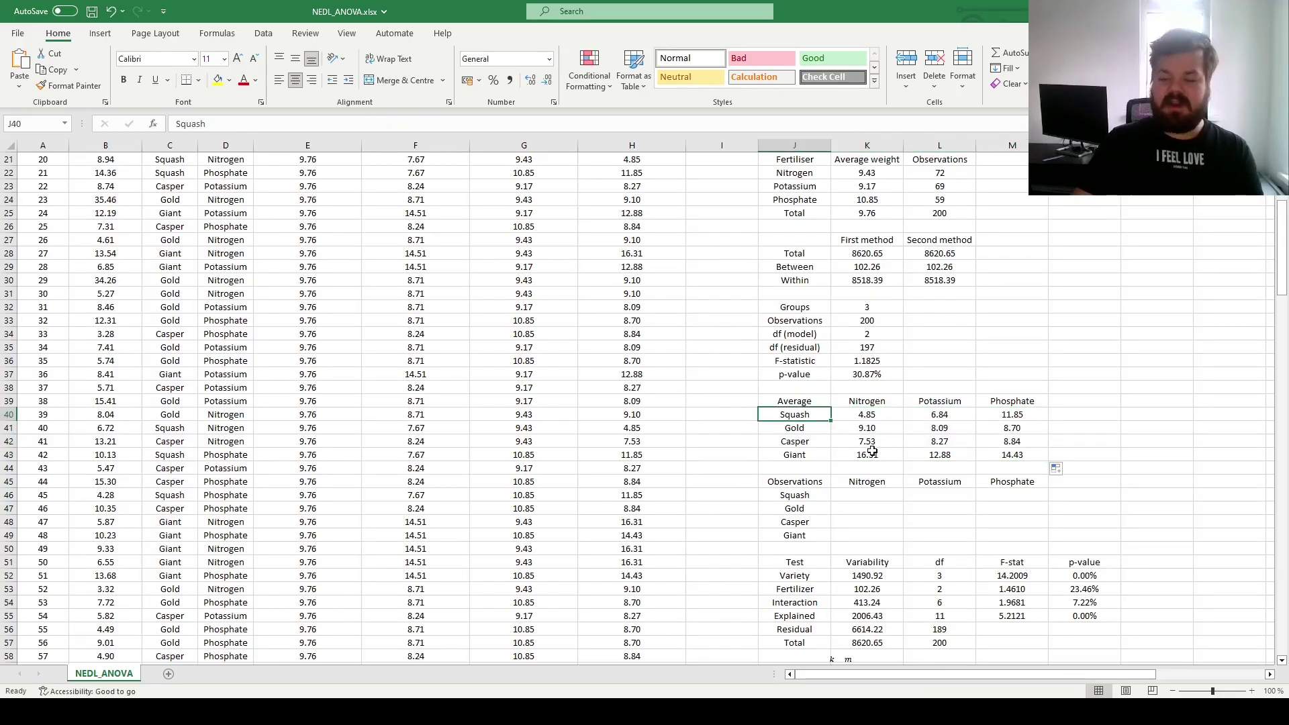
left_click(1022, 412)
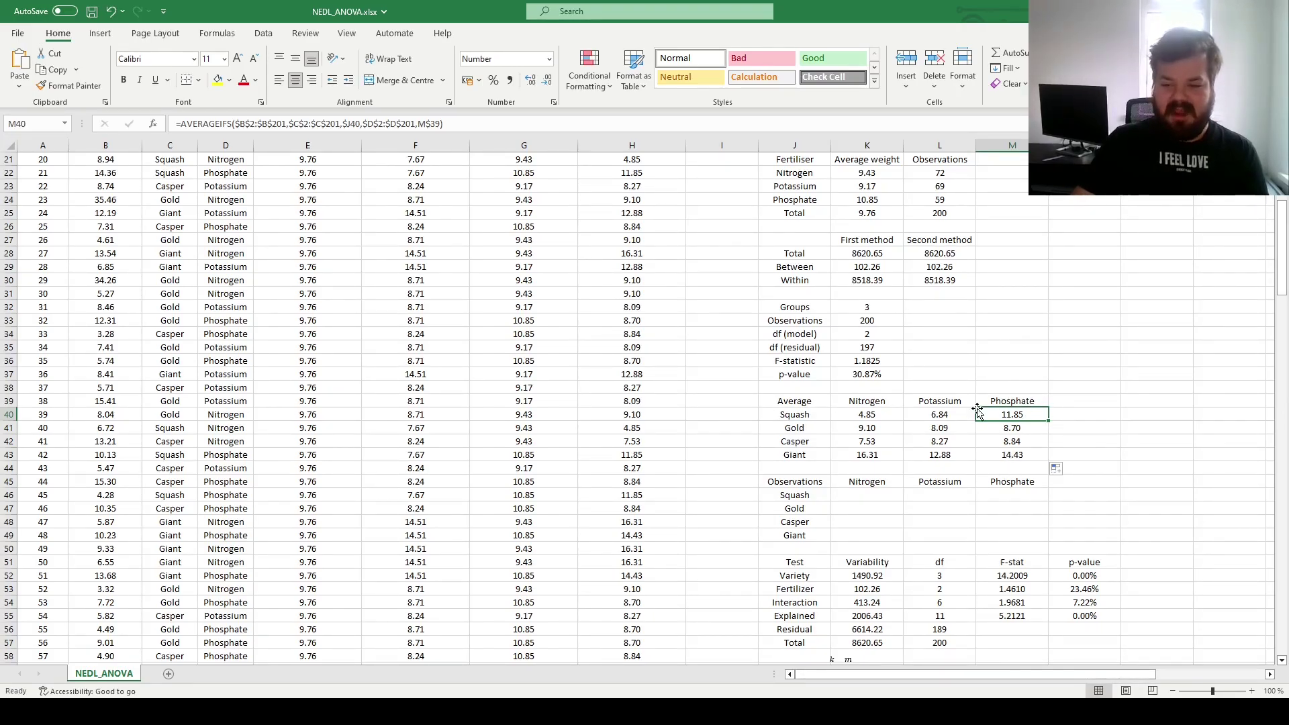
left_click(882, 416)
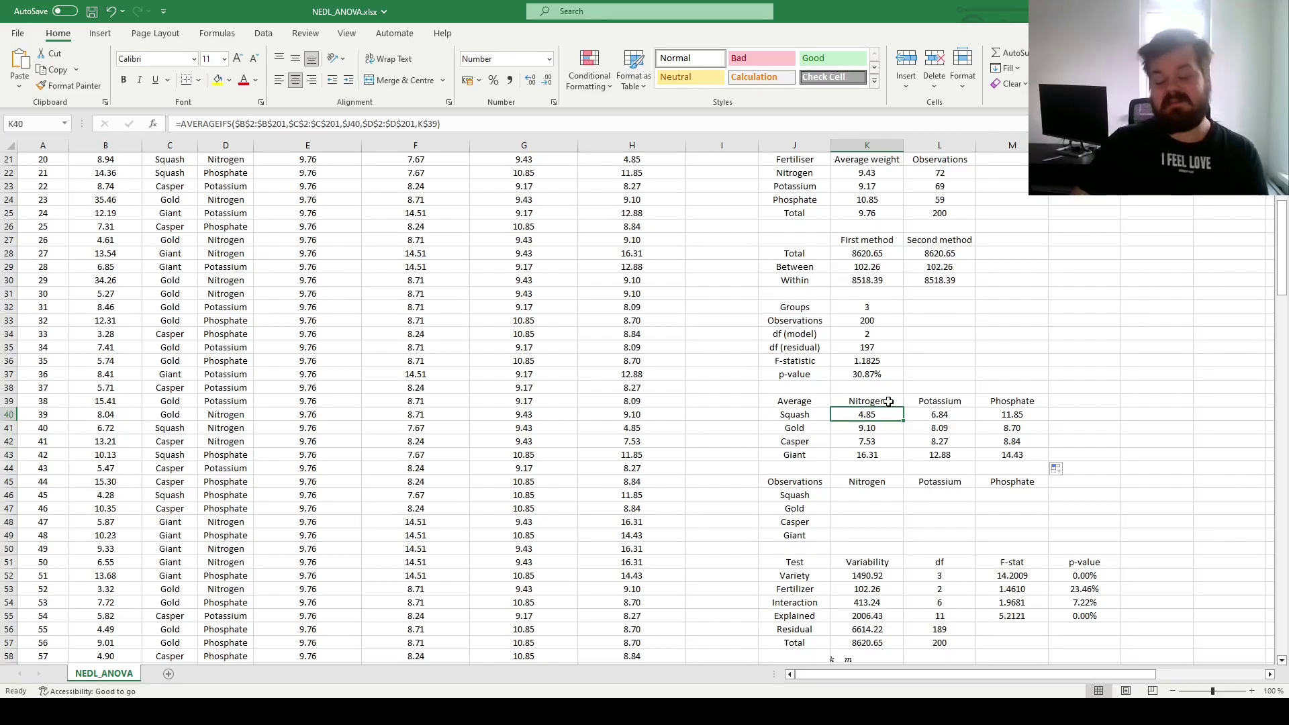
left_click(804, 414)
left_click_drag(803, 414, 1013, 455)
left_click(866, 414)
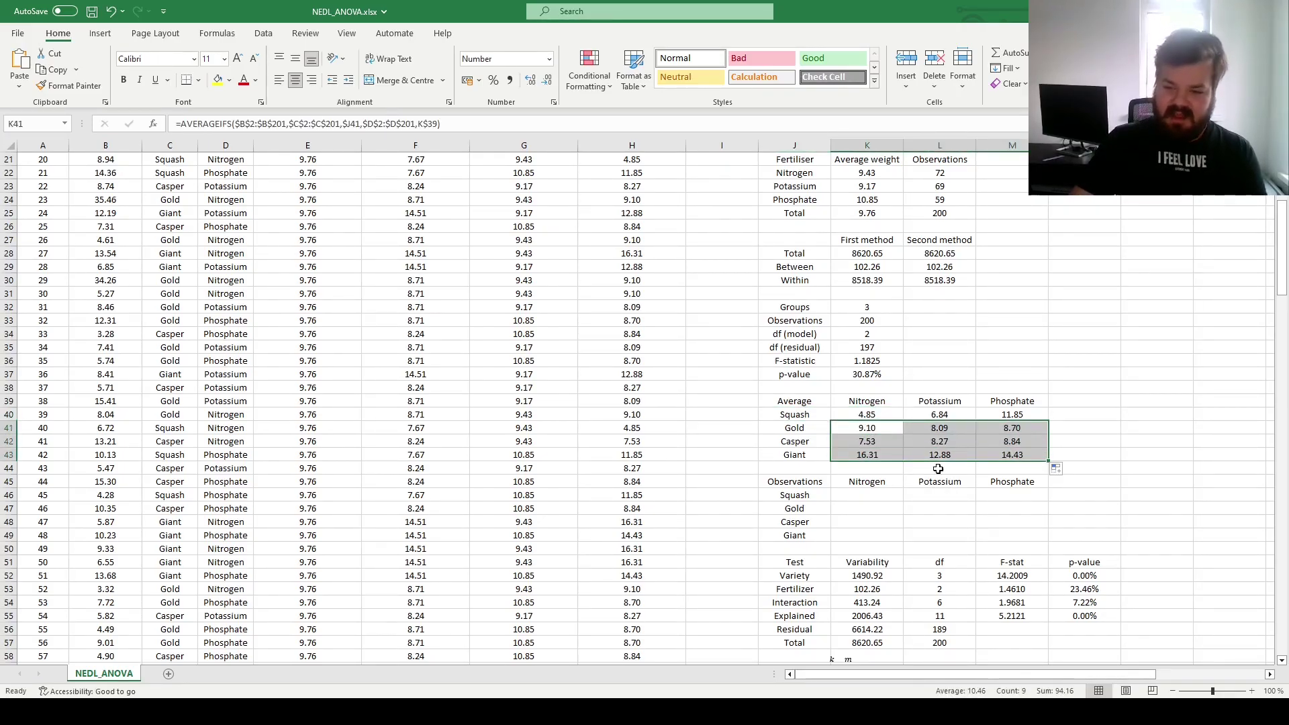
left_click_drag(875, 431, 1021, 451)
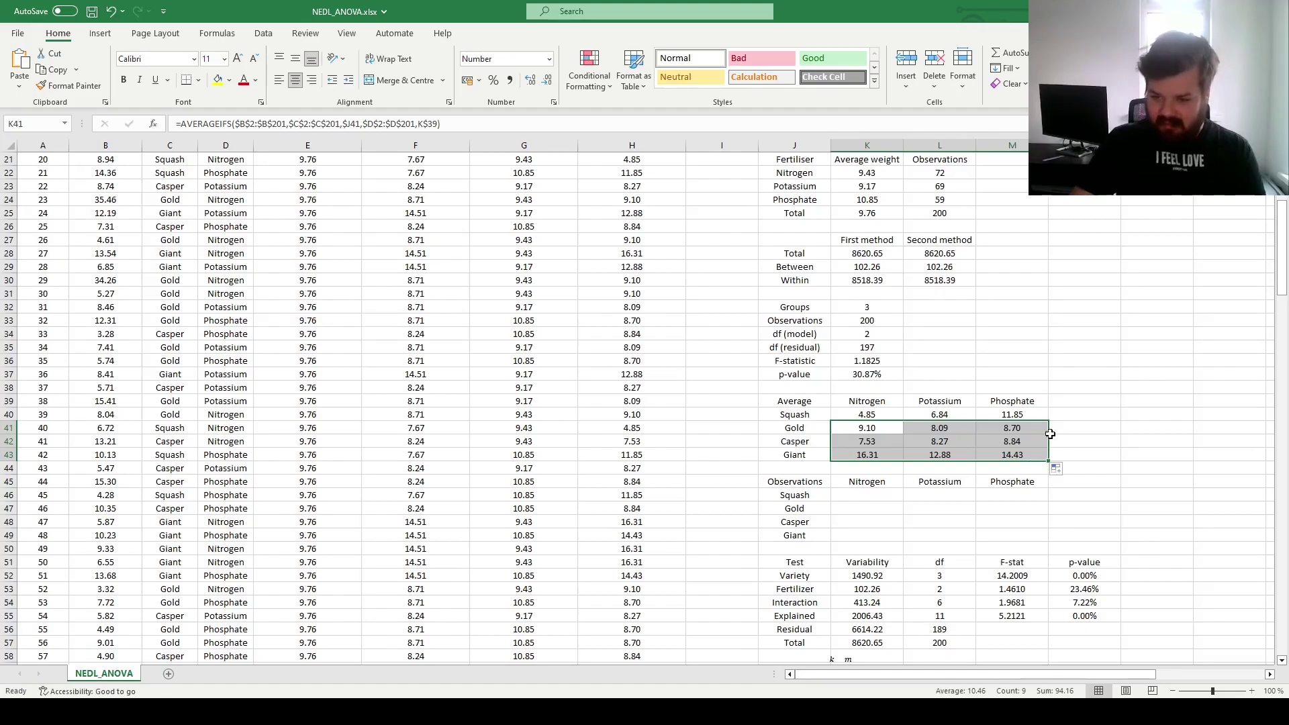
Review the average weights in K40:M43 alongside the Interaction row and its p-value in the Test table.
left_click_drag(864, 411, 1040, 456)
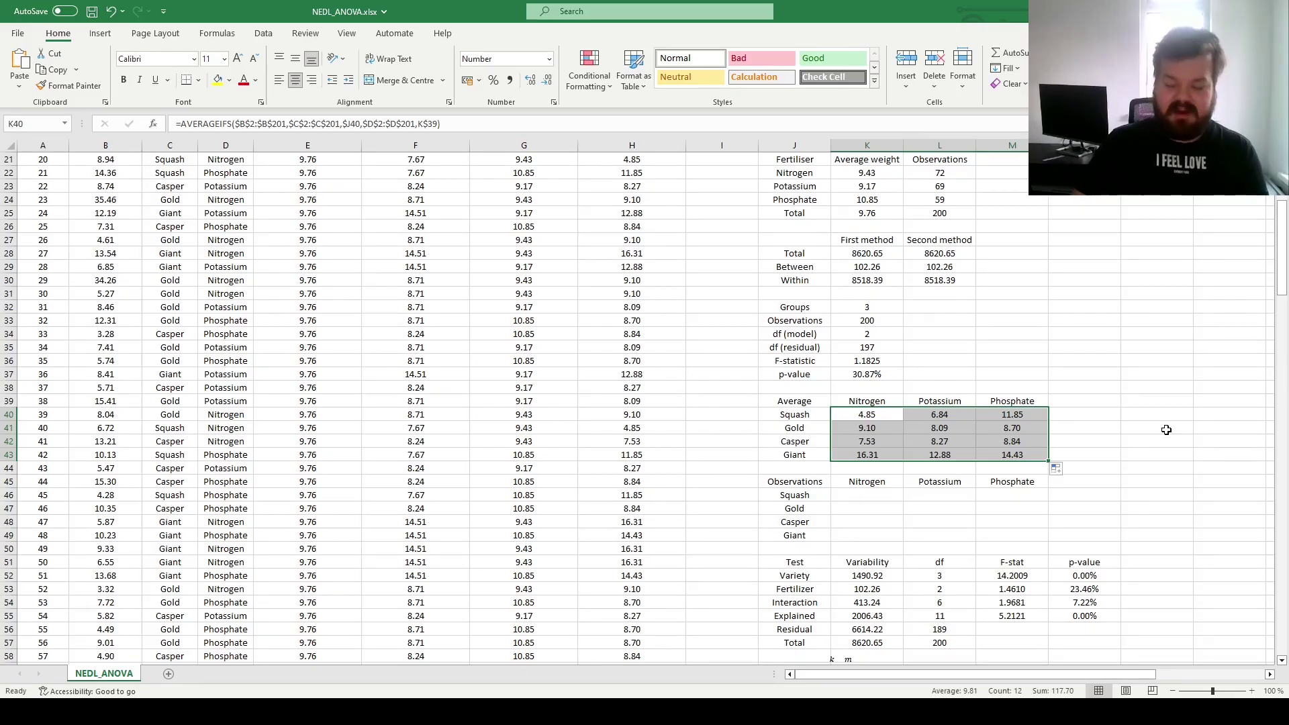
scroll(1168, 415, "down", 2)
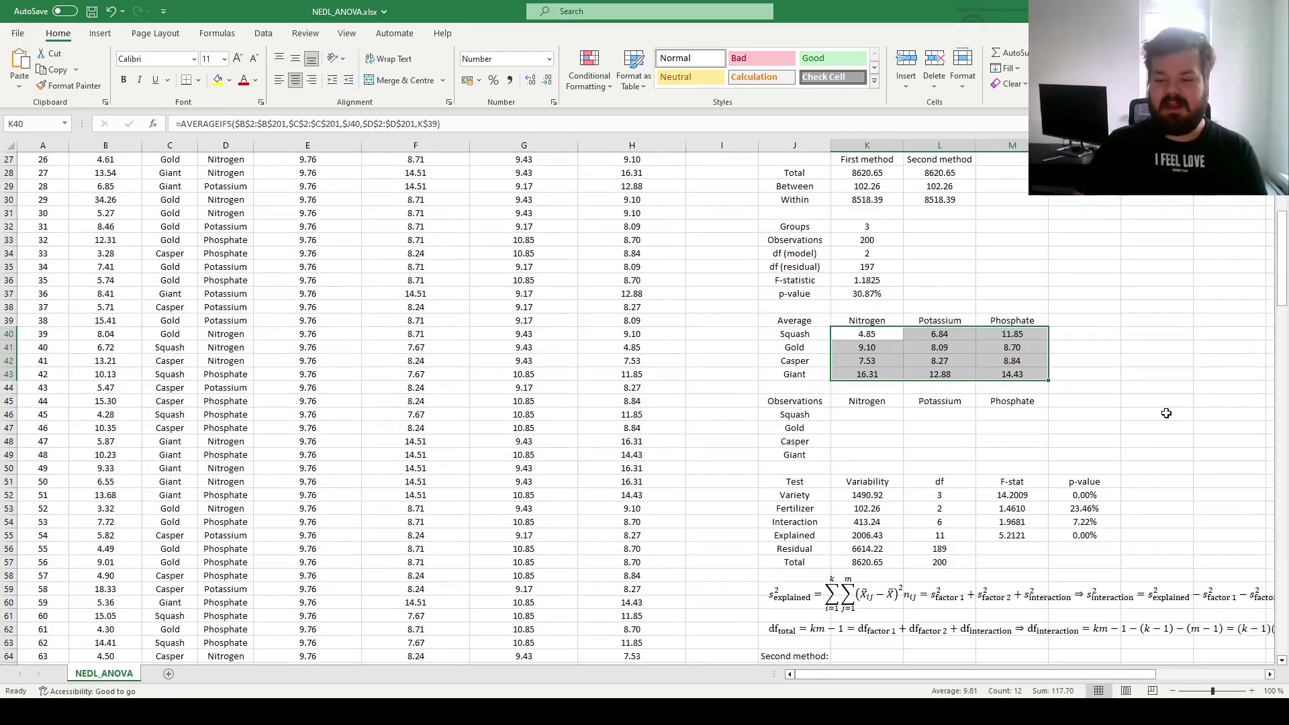
left_click_drag(1085, 522, 764, 525)
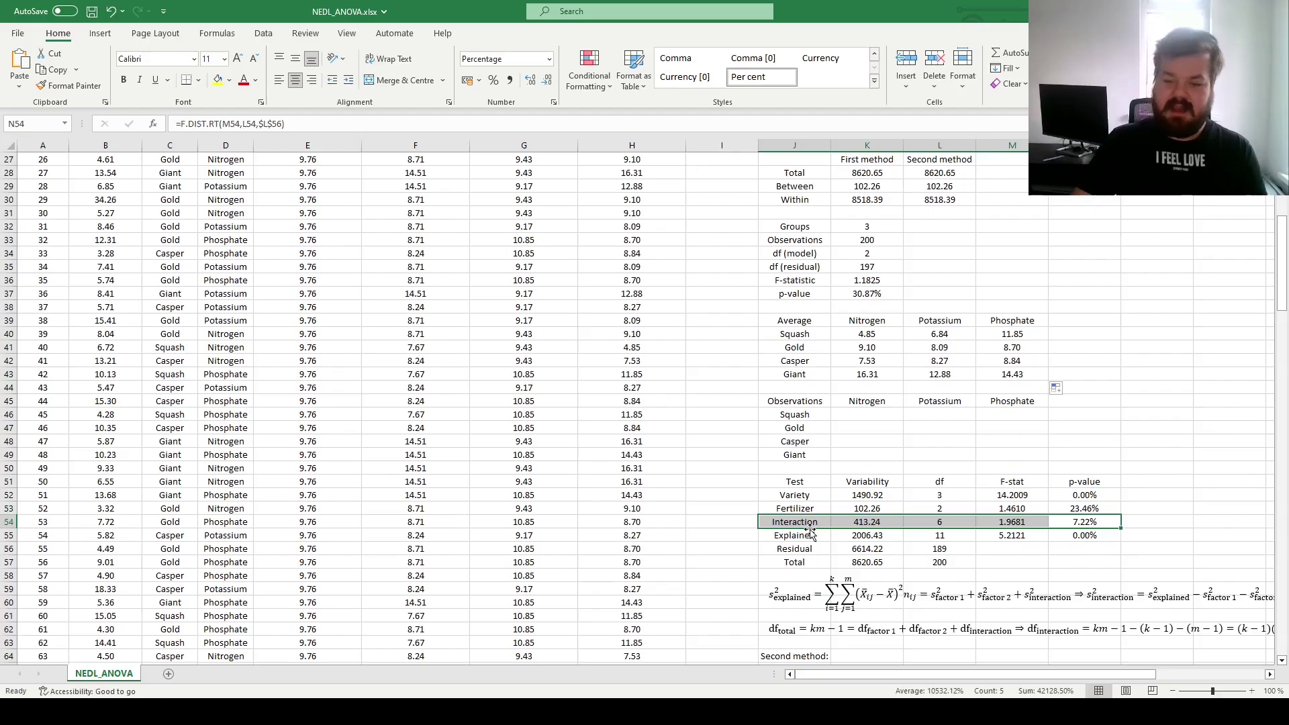
left_click(794, 535)
left_click(1084, 522)
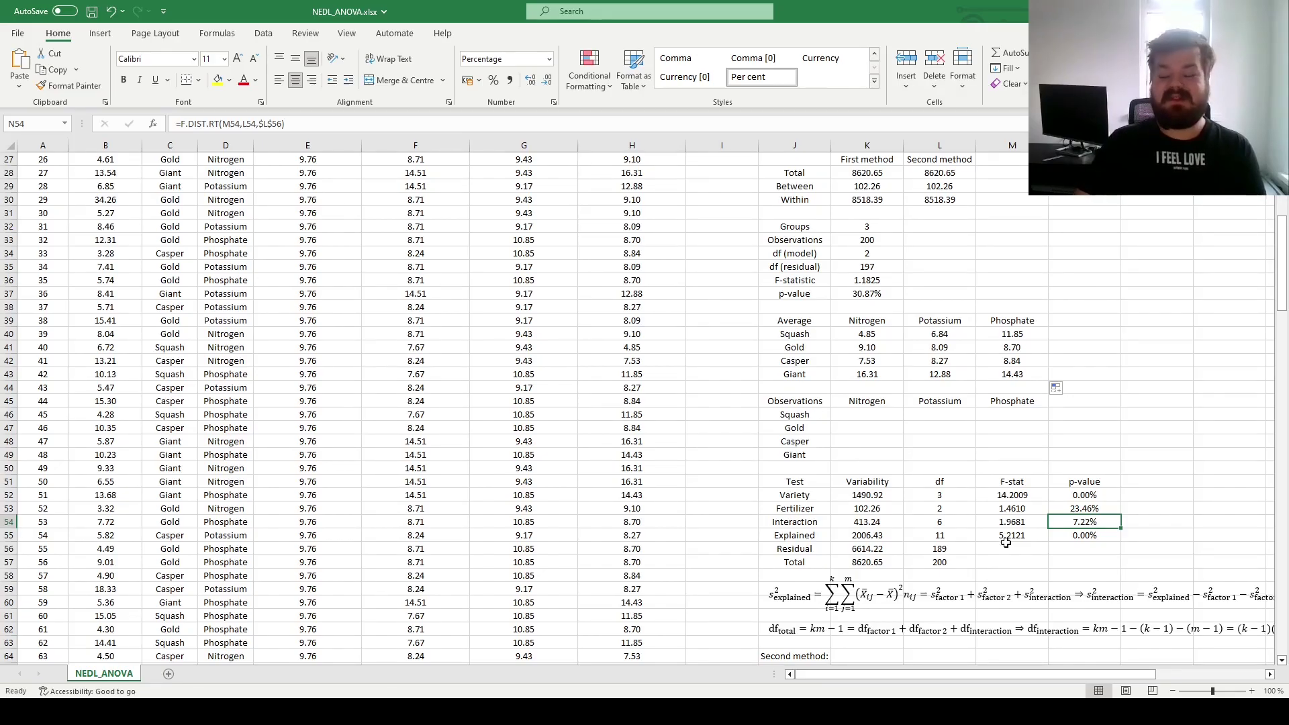
Reuse the K40 AVERAGEIFS formula in K46 of the Observations table, redirecting its criteria references to $J46 and K$45.
left_click(869, 336)
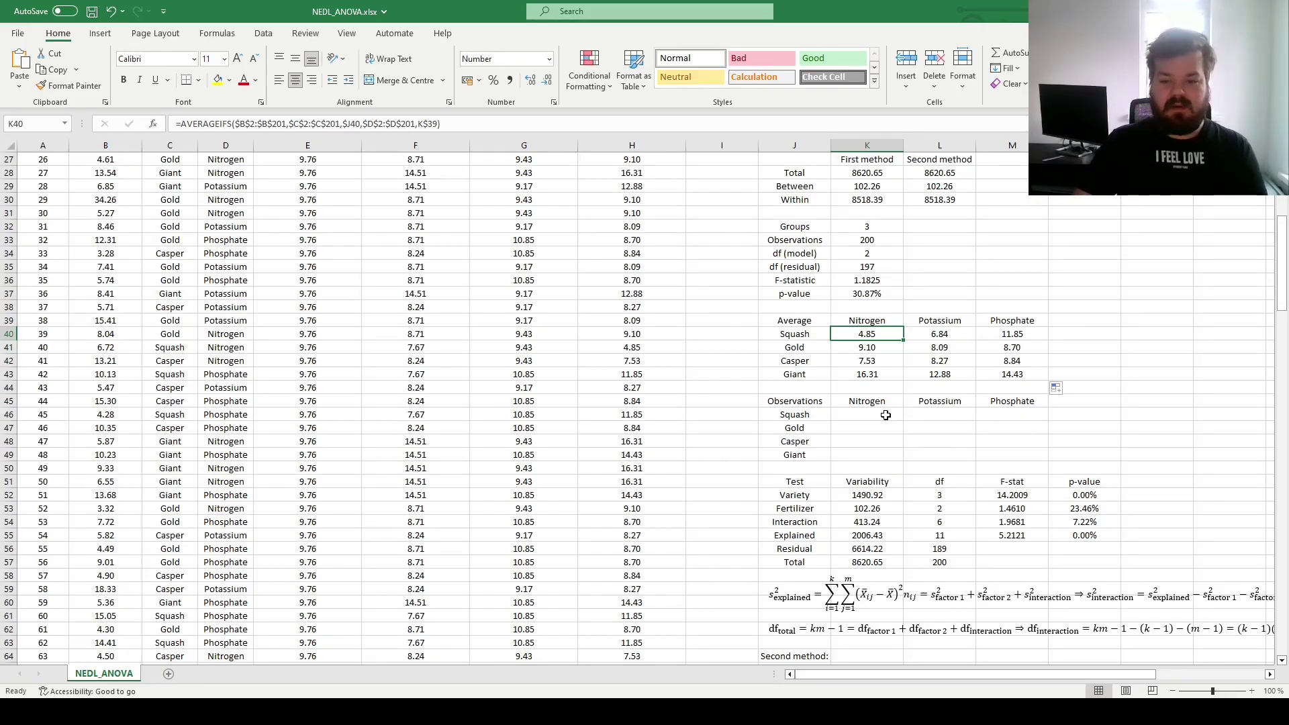
left_click_drag(464, 124, 79, 114)
key("ctrl+c")
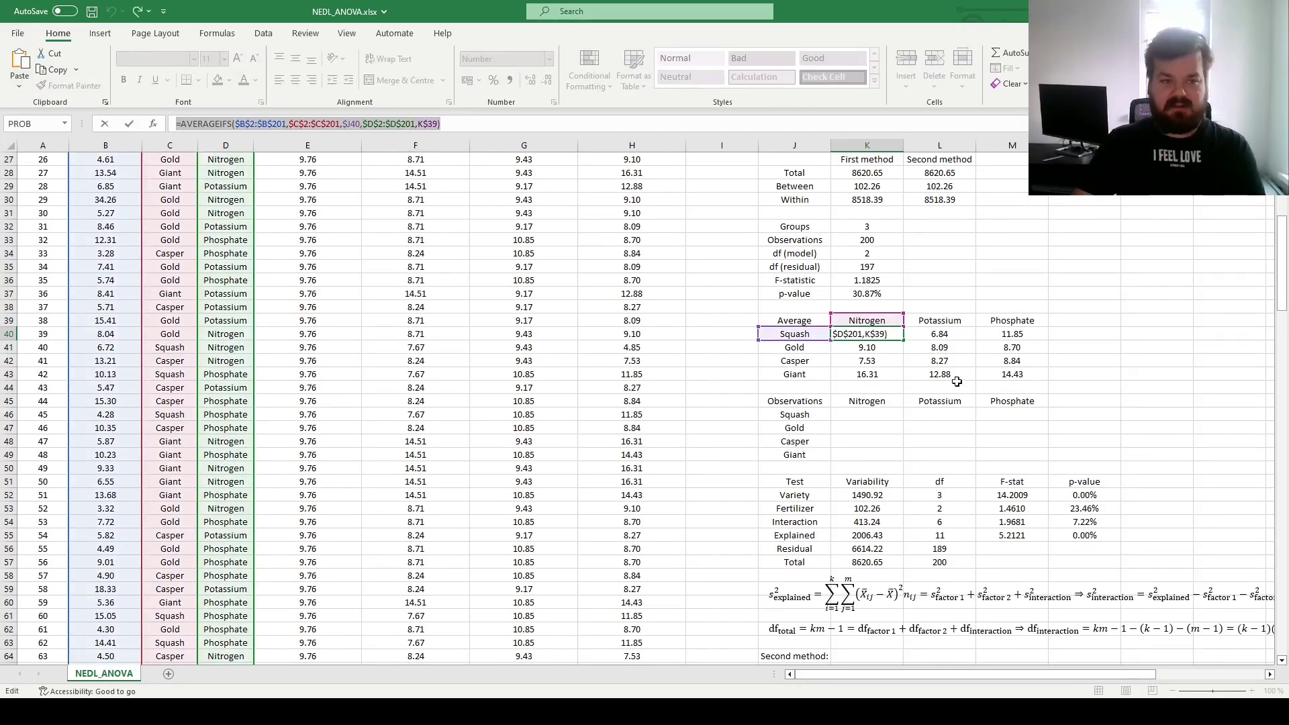
left_click(872, 413)
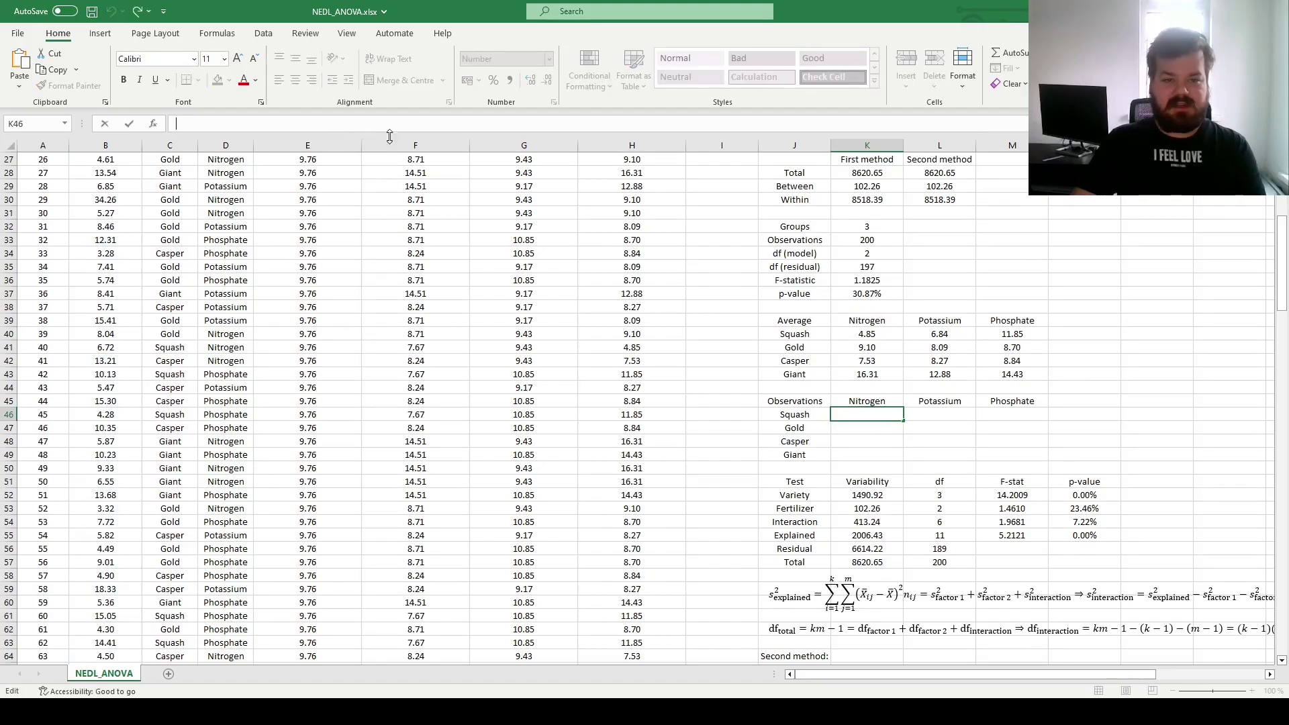
key("ctrl+v")
left_click_drag(826, 342, 826, 423)
left_click_drag(870, 328, 870, 408)
Convert the K46 formula to COUNTIFS without the weight range $B$2:$B$201, and fill it across the Observations table K46:M49.
left_click_drag(234, 123, 288, 124)
key("BackSpace")
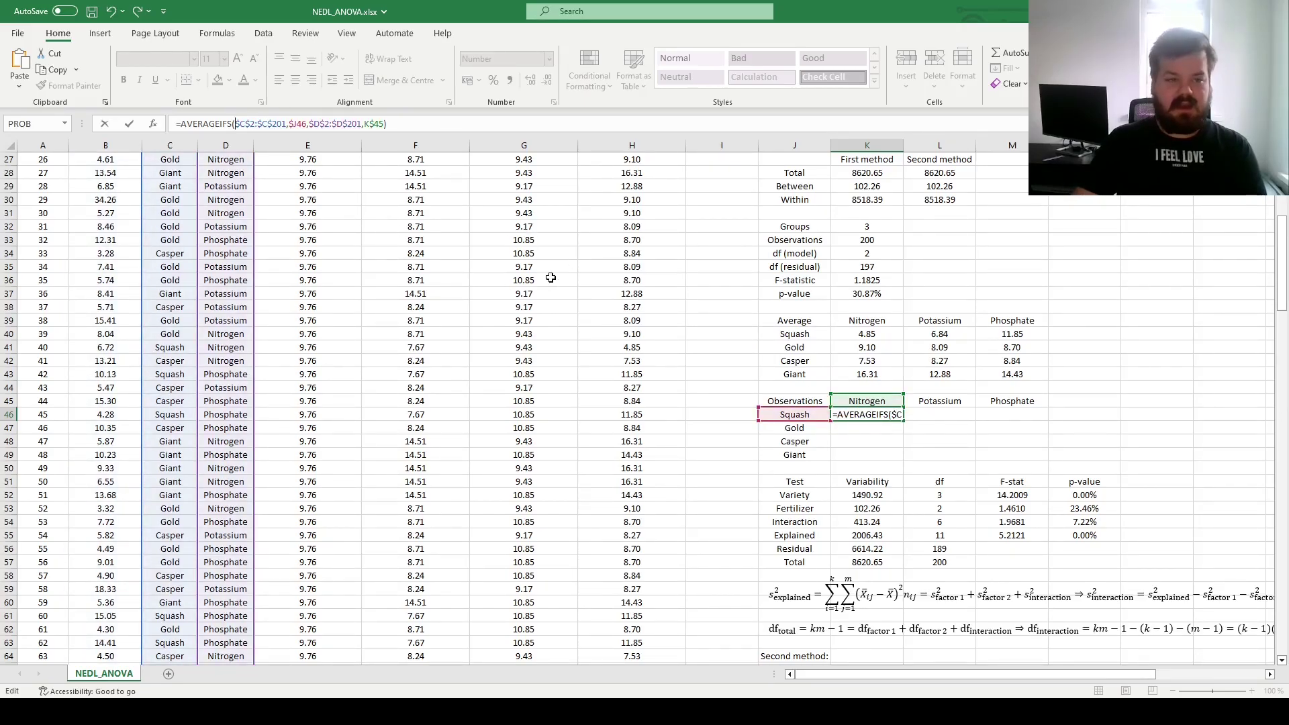
double_click(226, 124)
type("COUNTIFS")
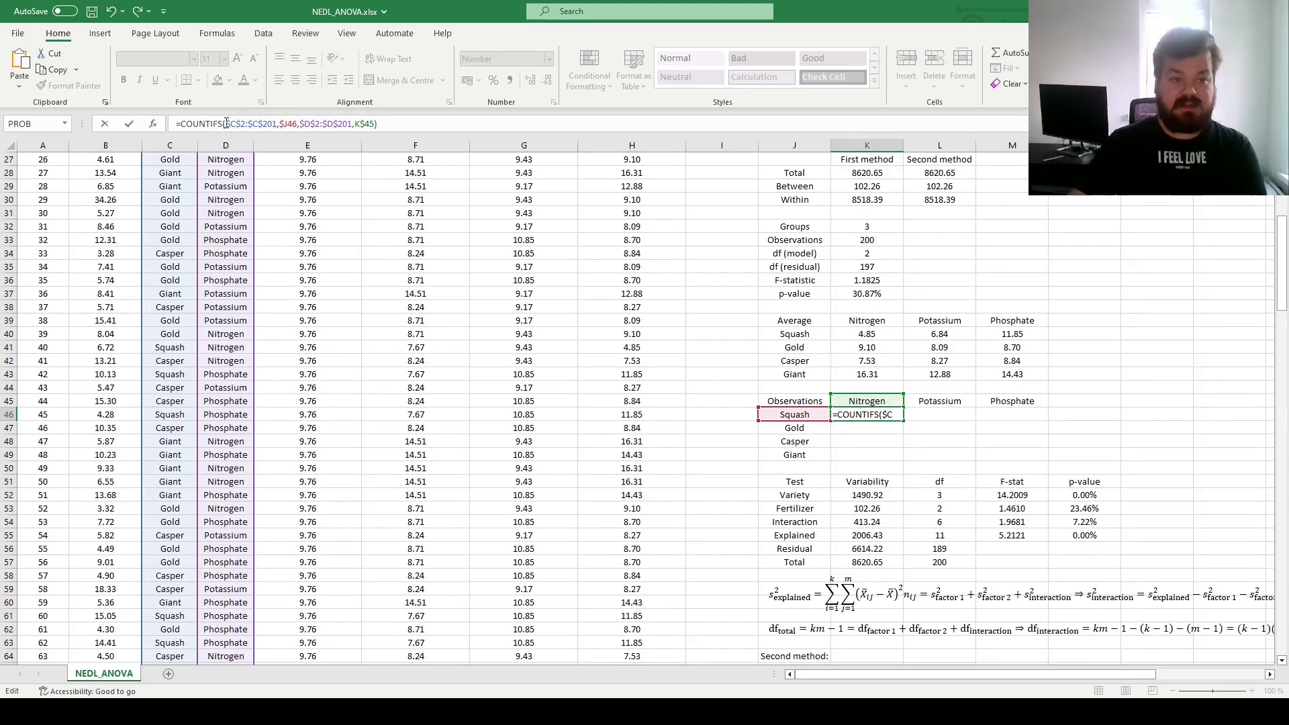
left_click(399, 122)
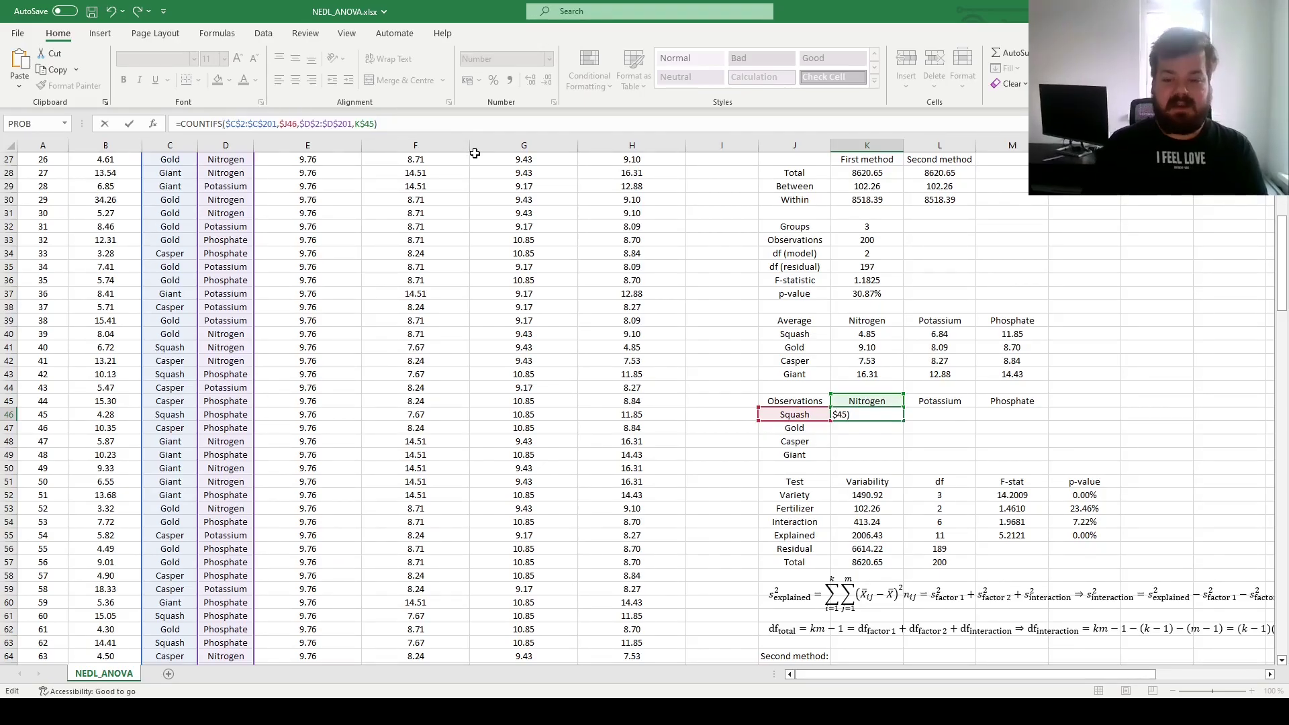
key("ctrl+Return")
left_click_drag(904, 421, 1046, 460)
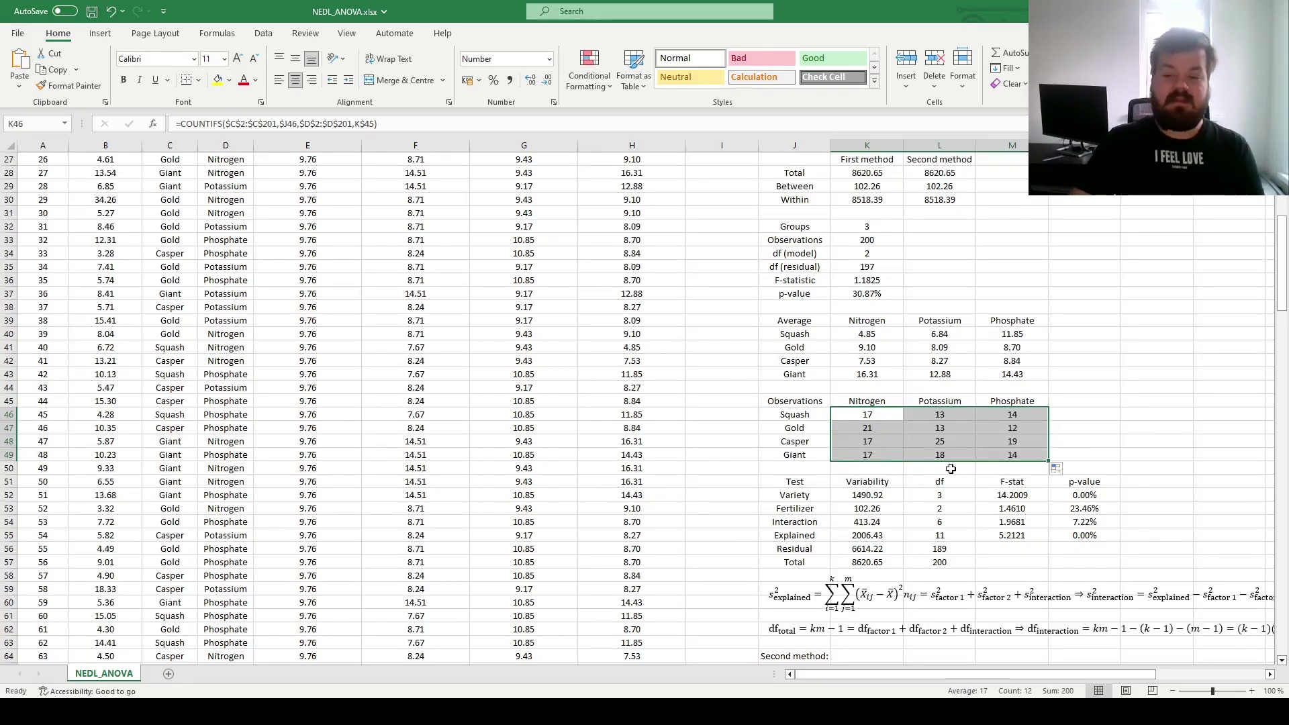
Begin a SUM formula in K64 beside the Second method label, subtracting the overall average K7 from the combination averages K40:M43.
scroll(961, 444, "down", 3)
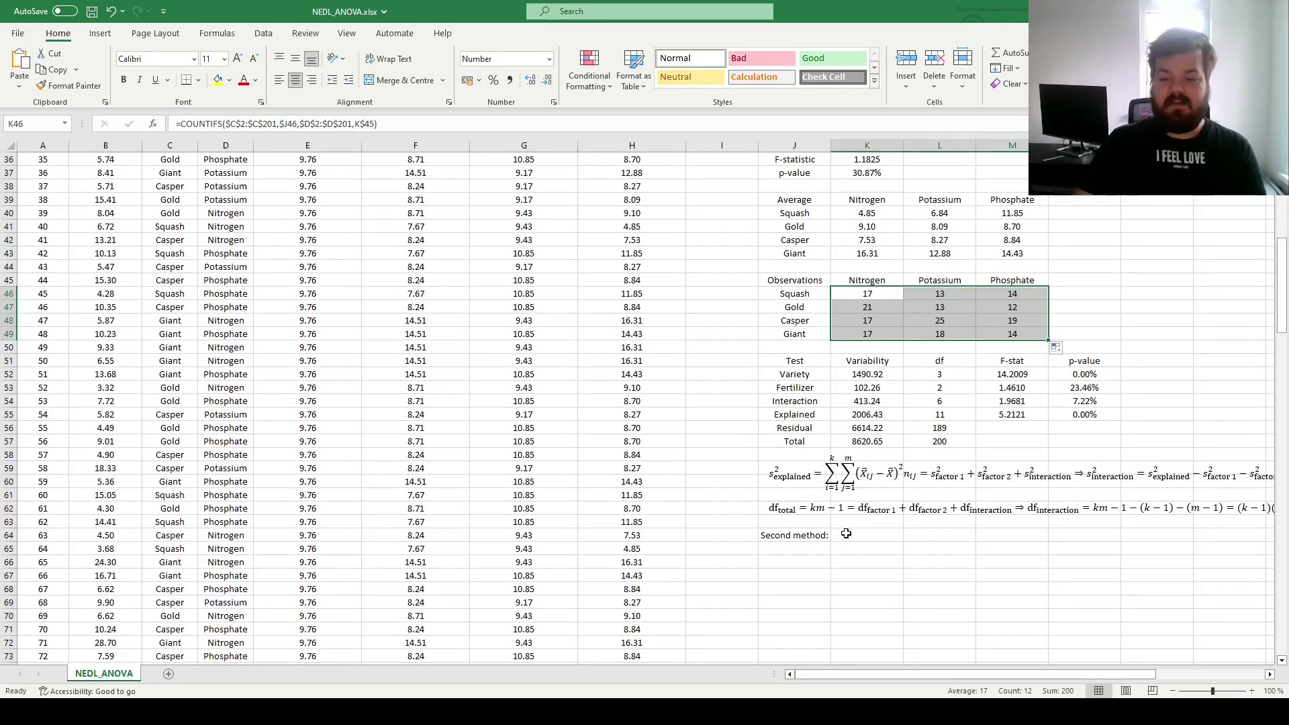
left_click(846, 534)
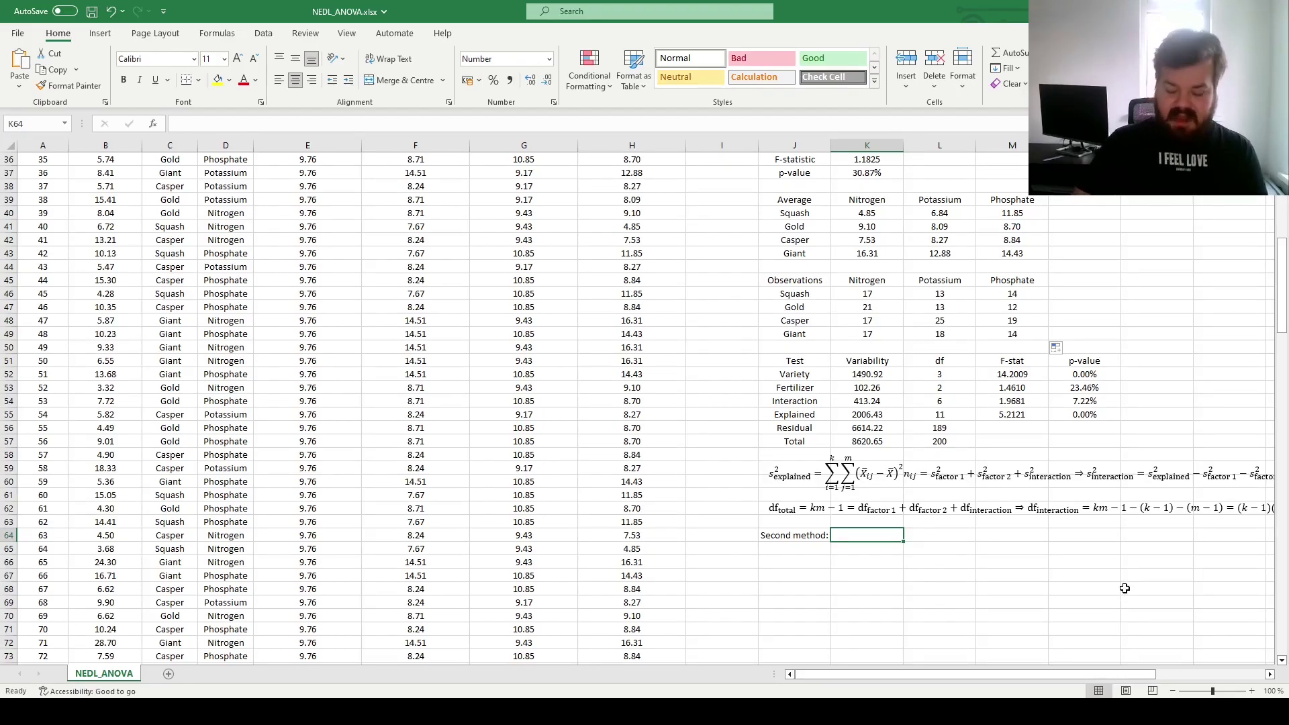
type("=SUM((")
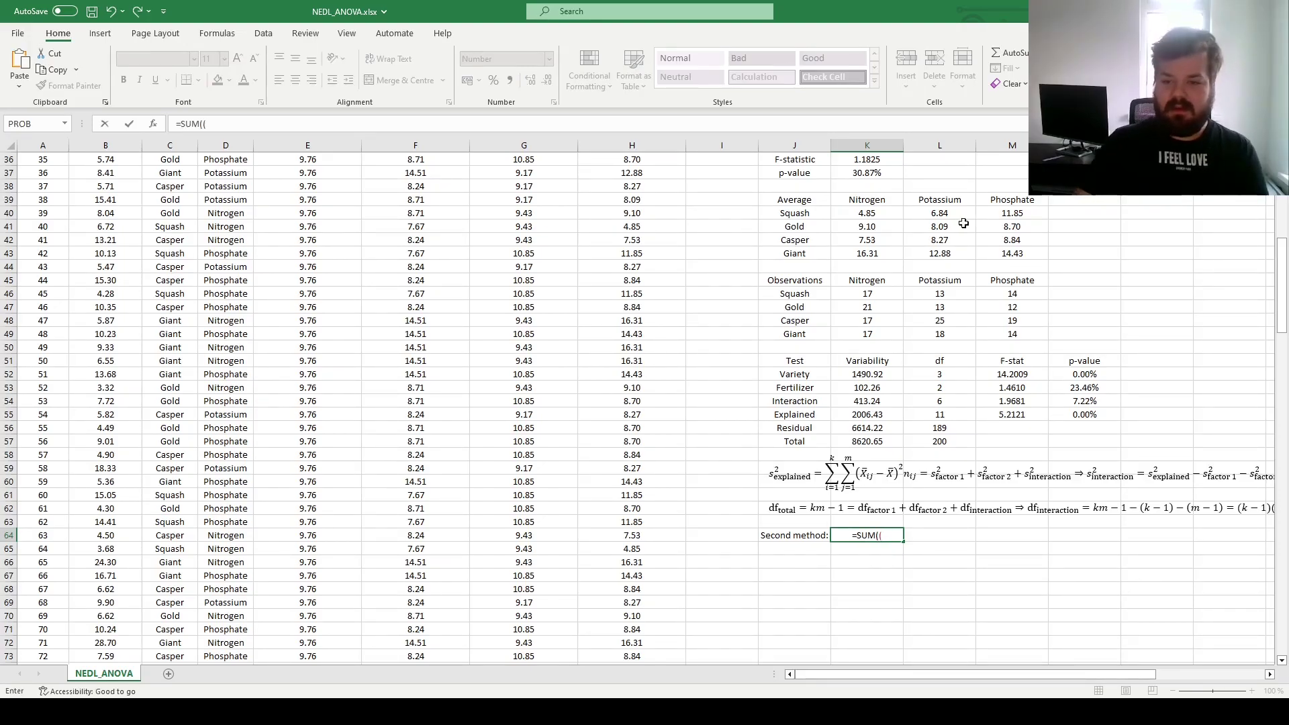
left_click_drag(873, 212, 1012, 256)
scroll(1054, 320, "up", 3)
type("-")
scroll(965, 484, "up", 5)
scroll(965, 485, "up", 4)
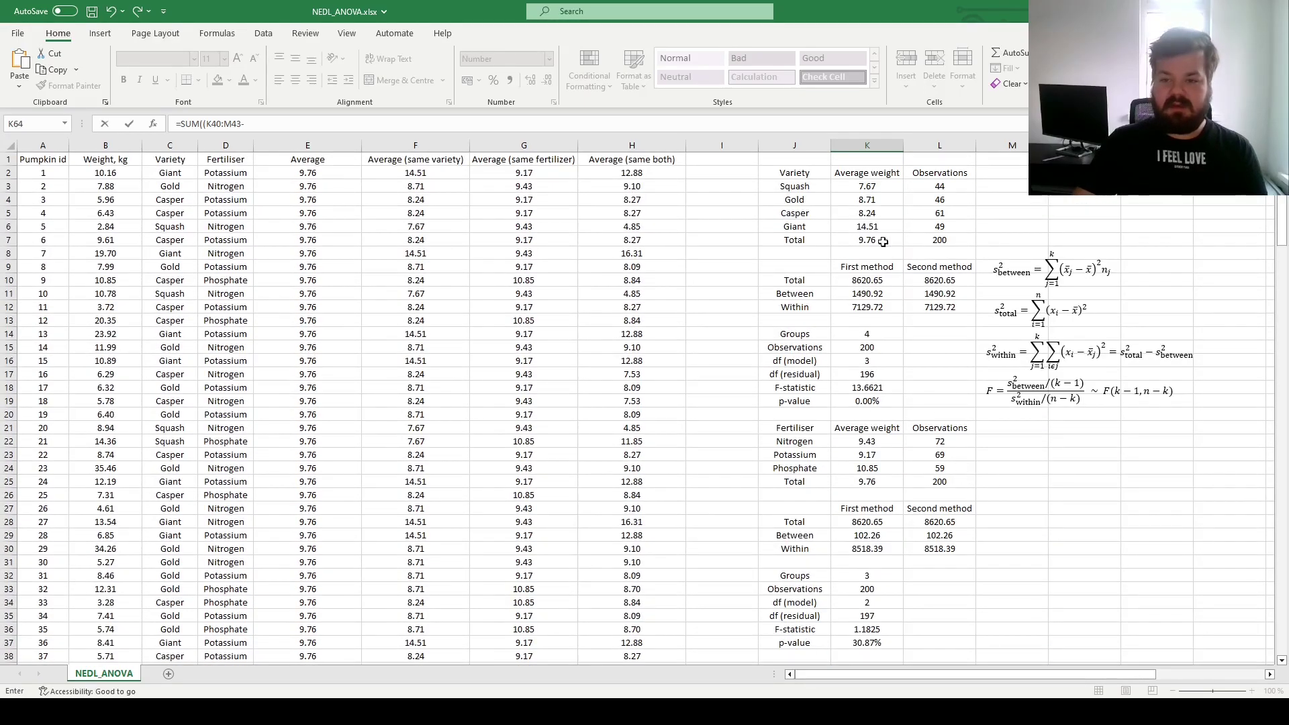
left_click(851, 227)
Complete the K64 formula as =SUM((K40:M43-K7)^2*K46:M49), and compare its result with the Explained variability in K55.
scroll(1135, 480, "down", 9)
scroll(1138, 488, "down", 4)
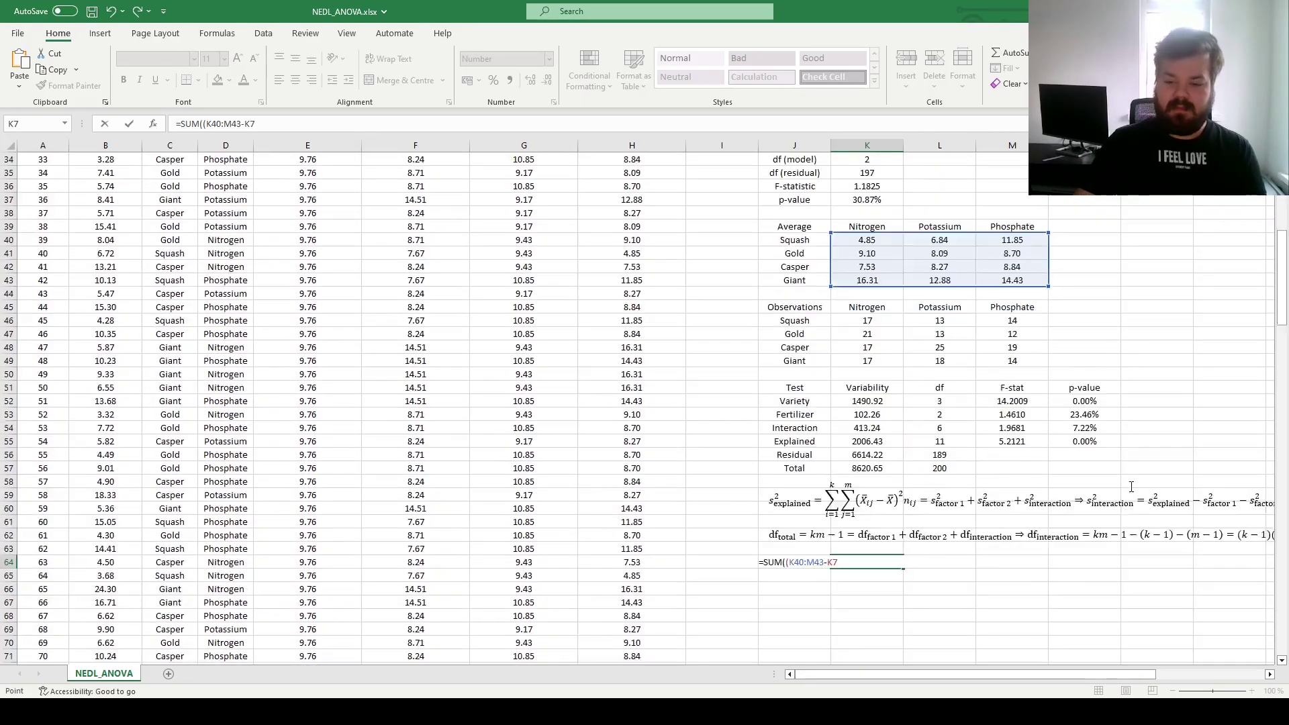
type(")^2*")
left_click_drag(867, 240, 1017, 281)
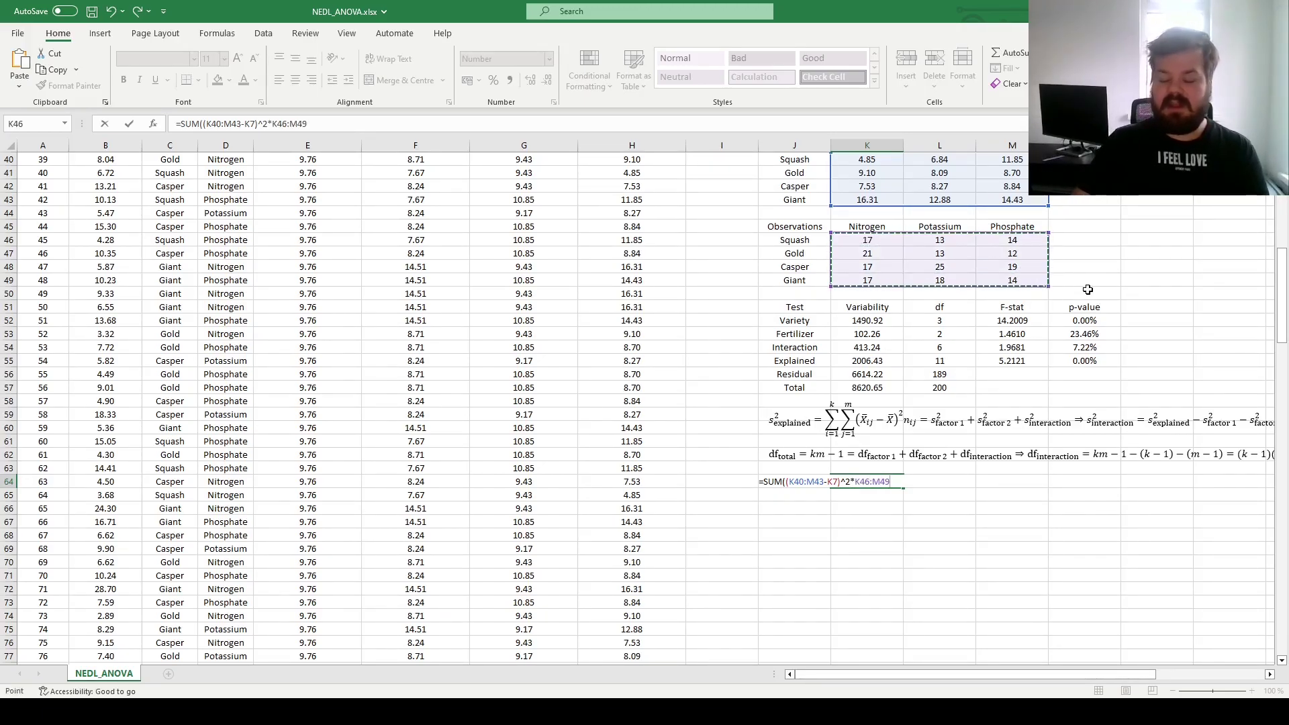
type(")")
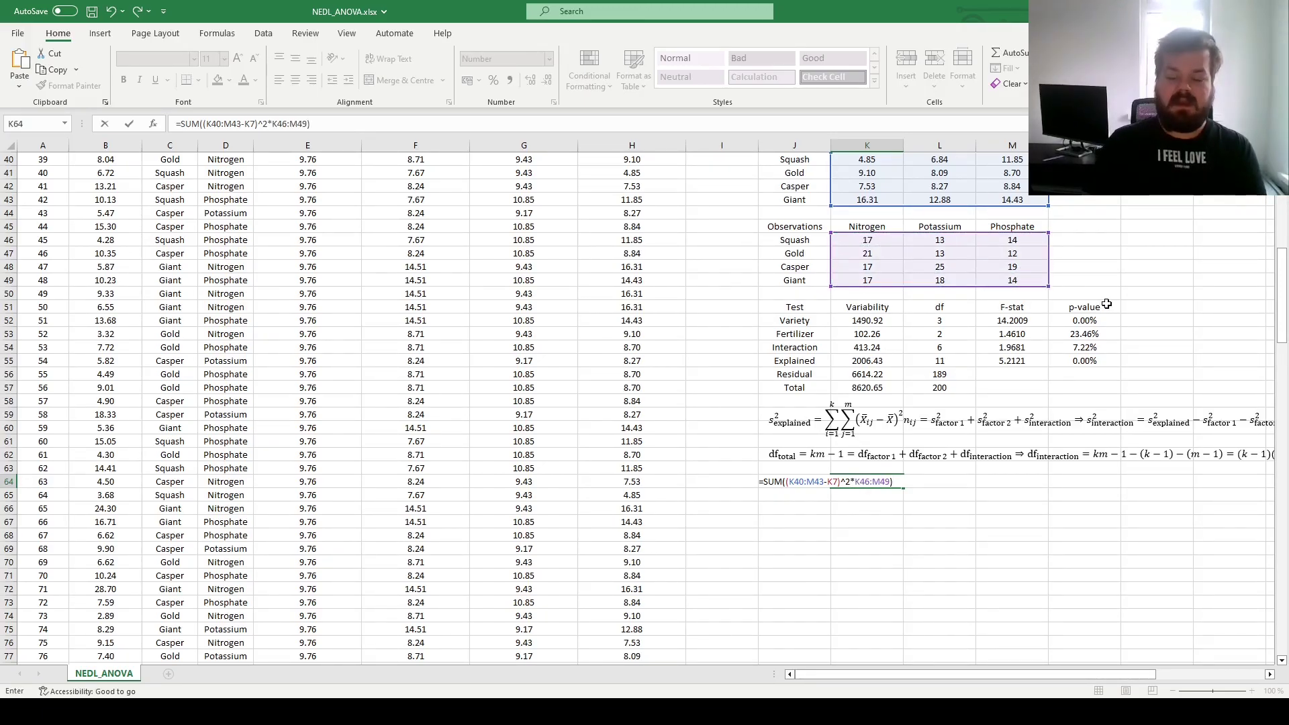
key("Return")
key("Up")
left_click(870, 358, "ctrl")
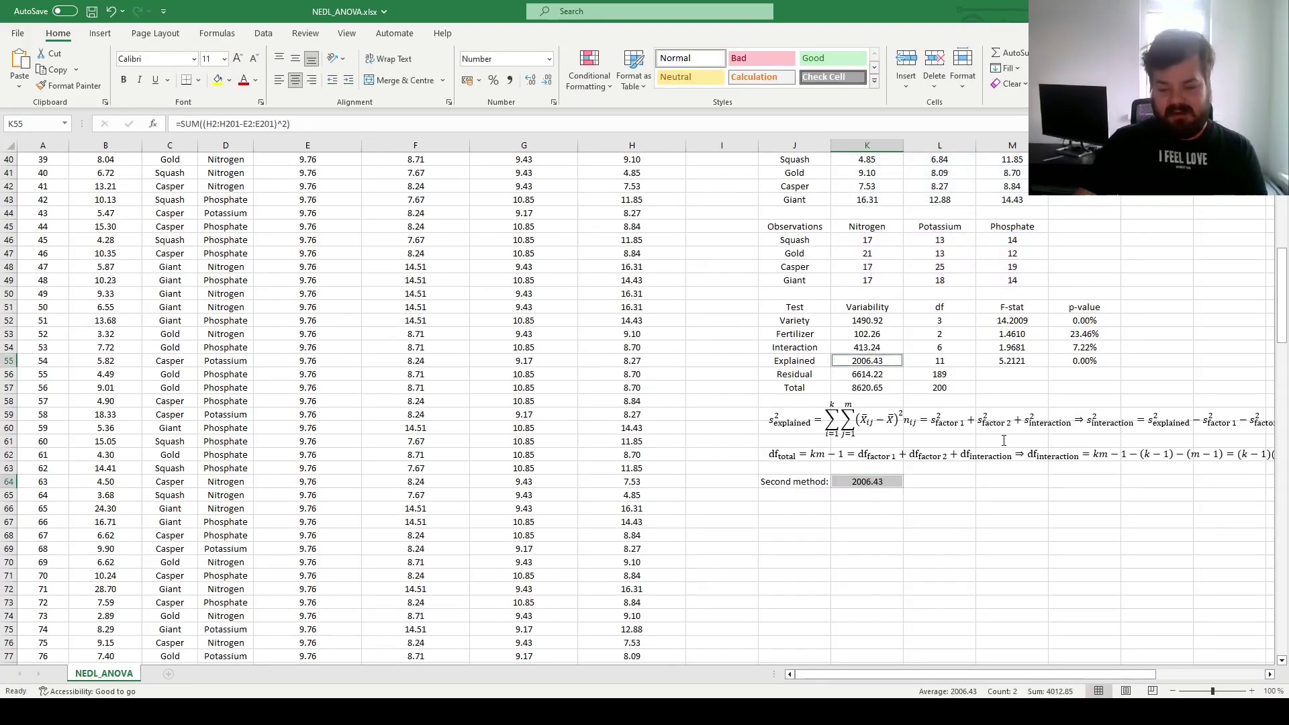
left_click(873, 482)
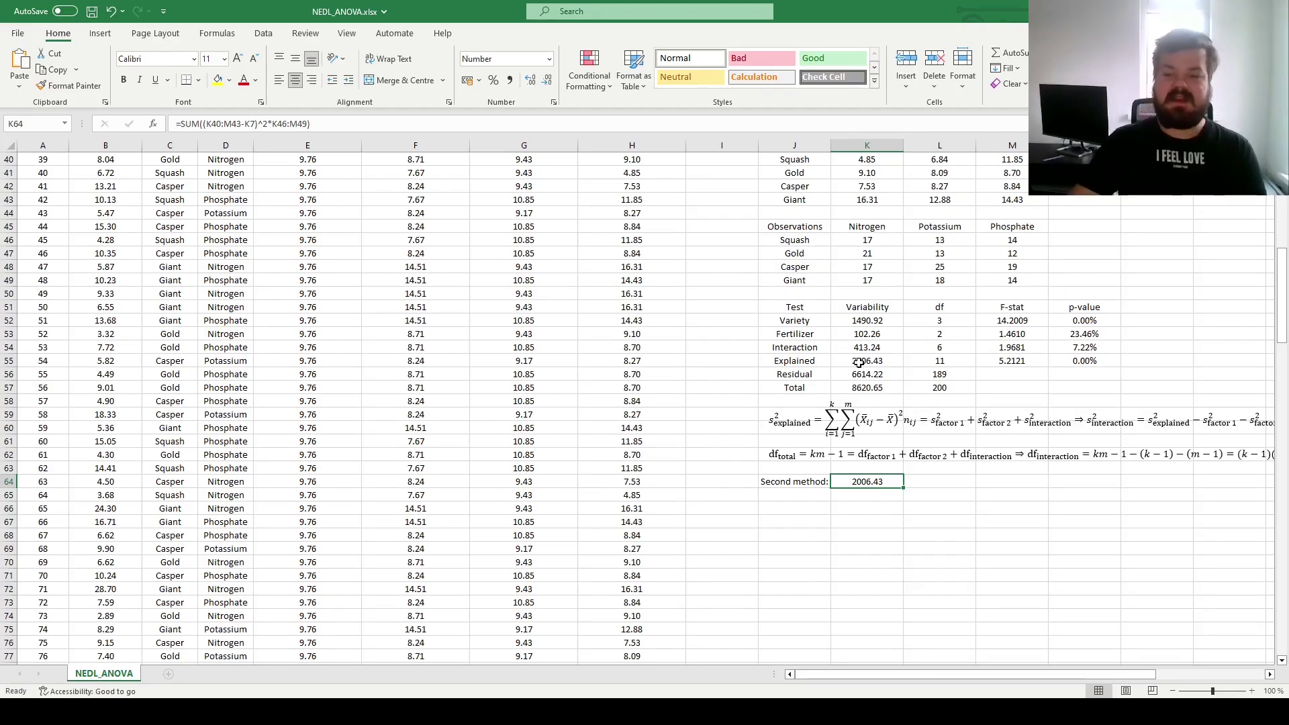
Review the Test table, the per-row average columns, and the Variety and Fertiliser summary tables used by the two methods.
left_click_drag(806, 307, 1100, 395)
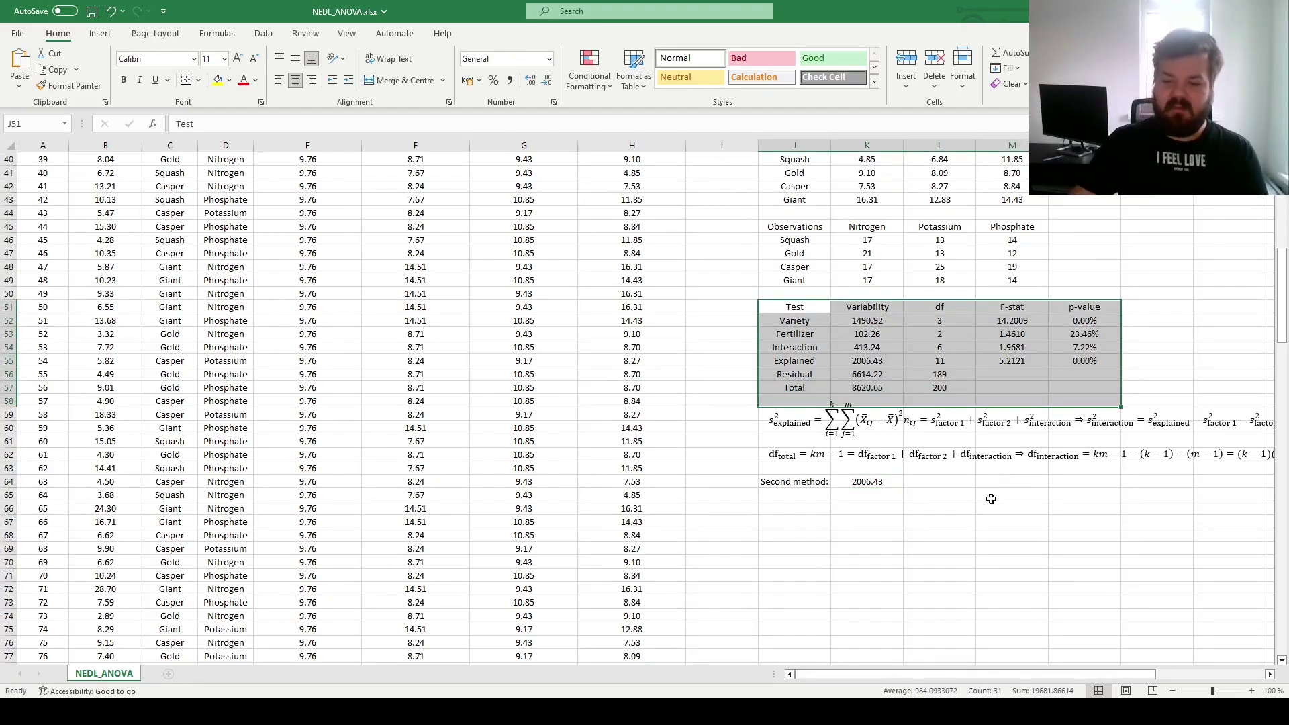
scroll(1018, 506, "up", 13)
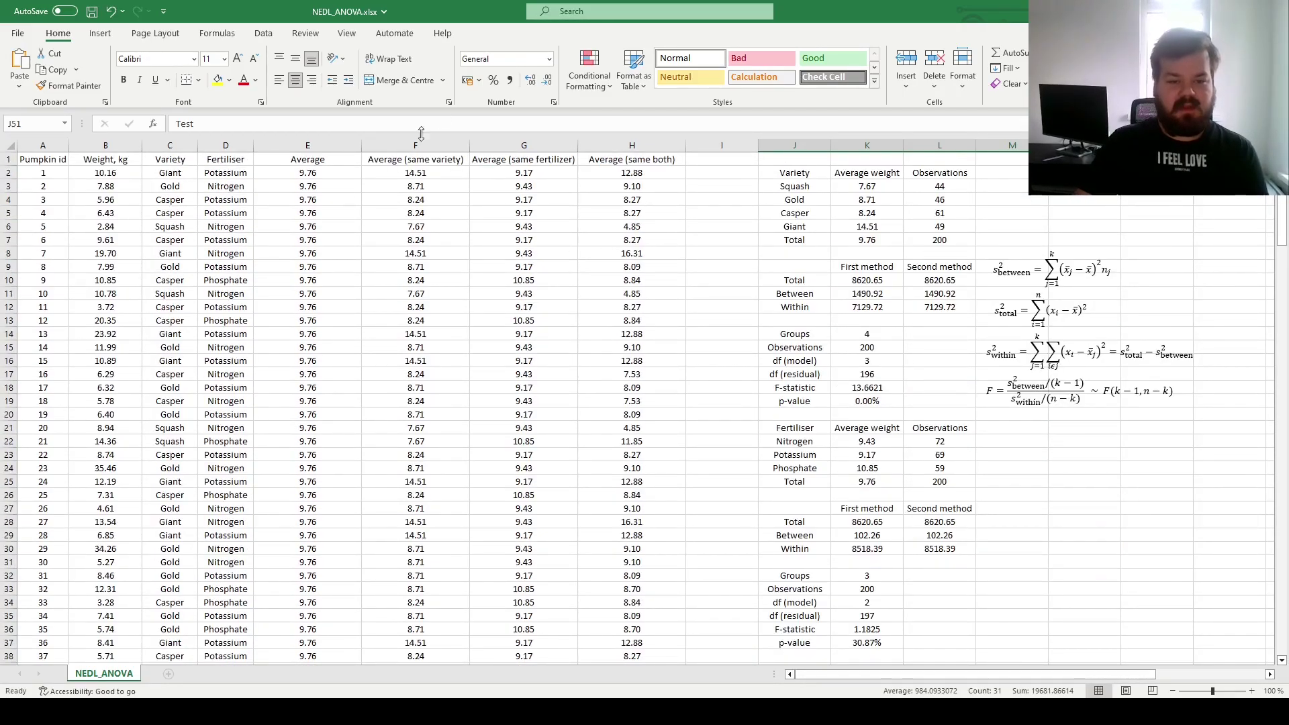
scroll(837, 519, "down", 7)
scroll(837, 519, "down", 4)
left_click(982, 590)
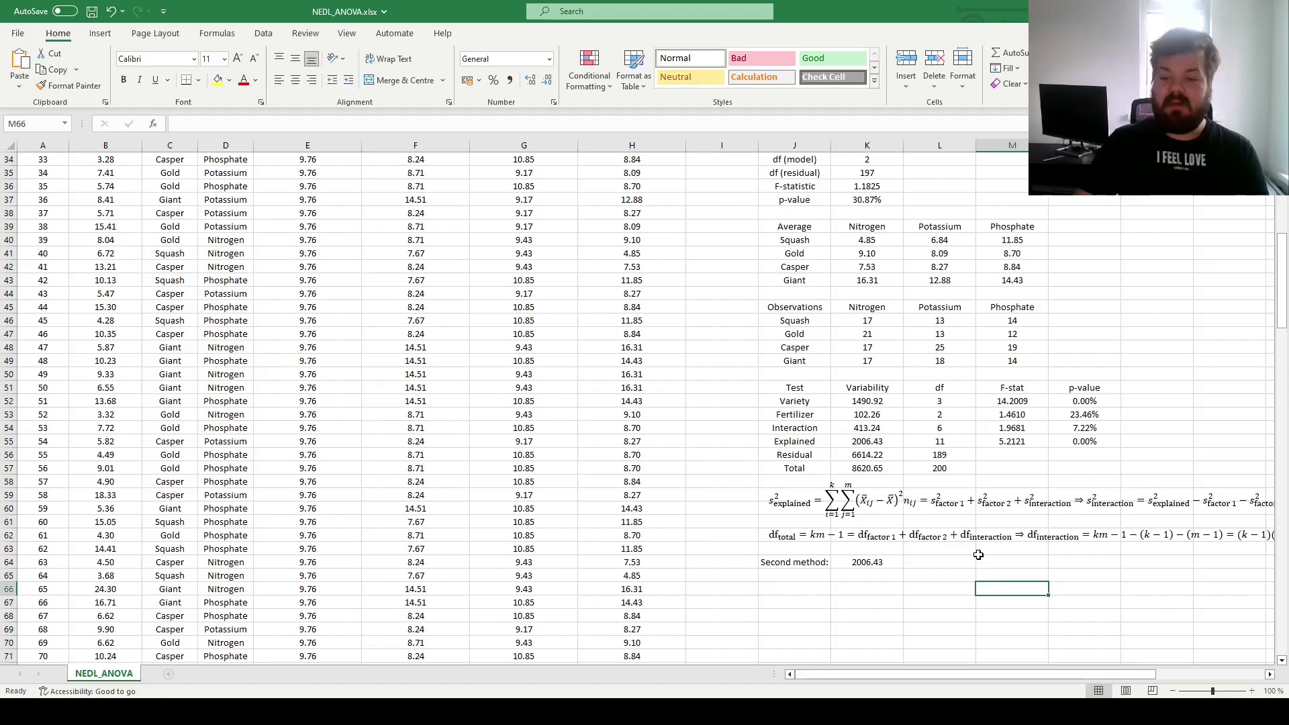
scroll(919, 474, "up", 11)
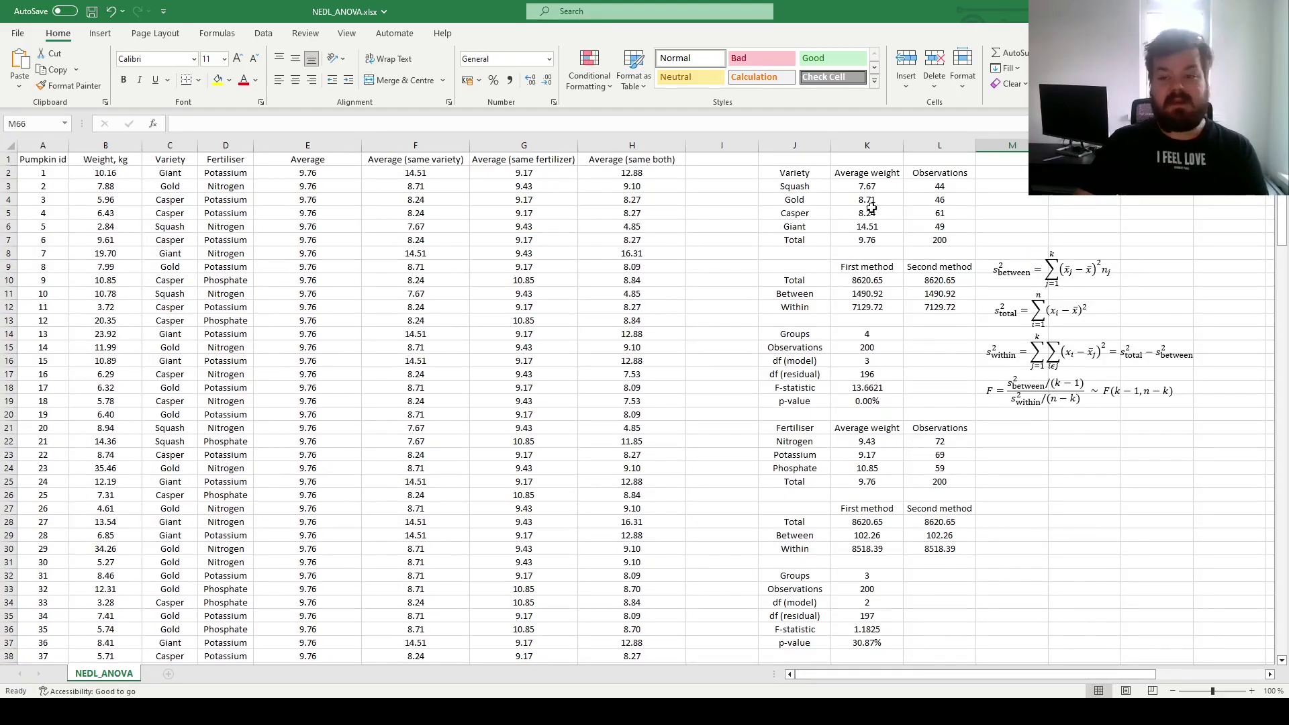
left_click_drag(785, 175, 928, 241)
left_click_drag(790, 428, 930, 478)
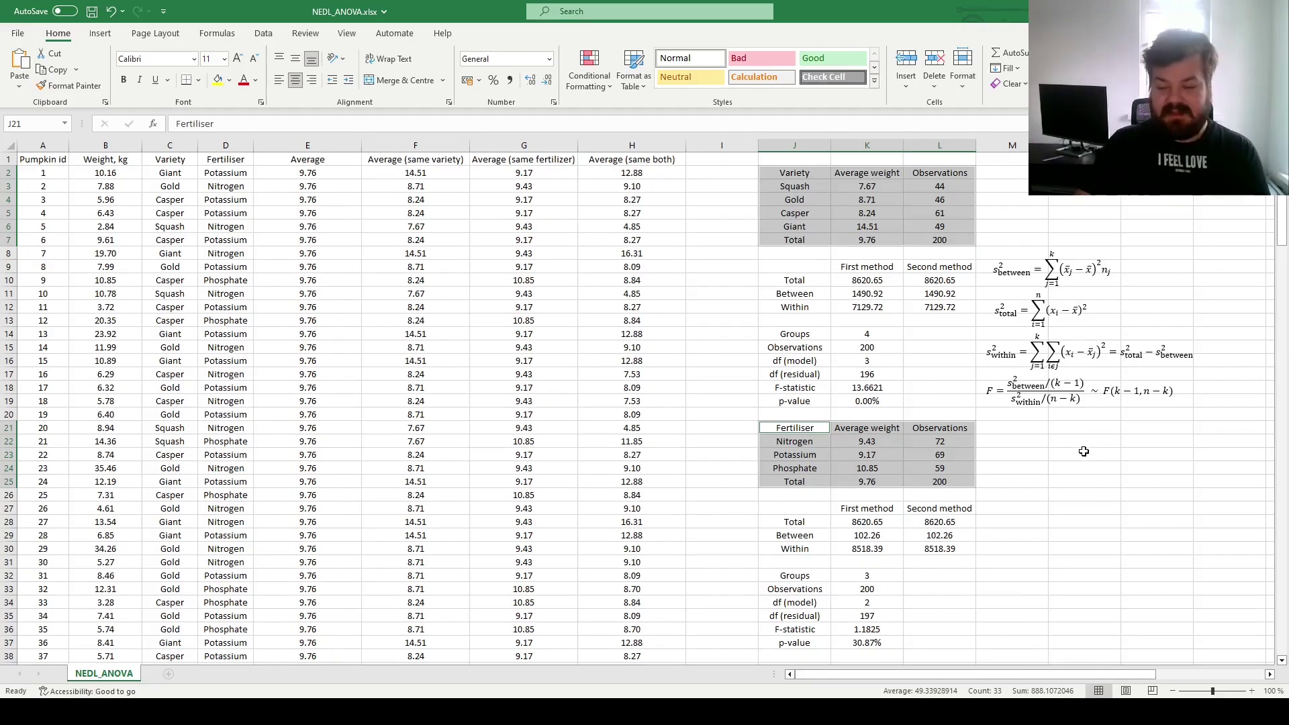
Set the Variety variability in K52 to the second-method Between value with =L11.
scroll(1080, 456, "down", 6)
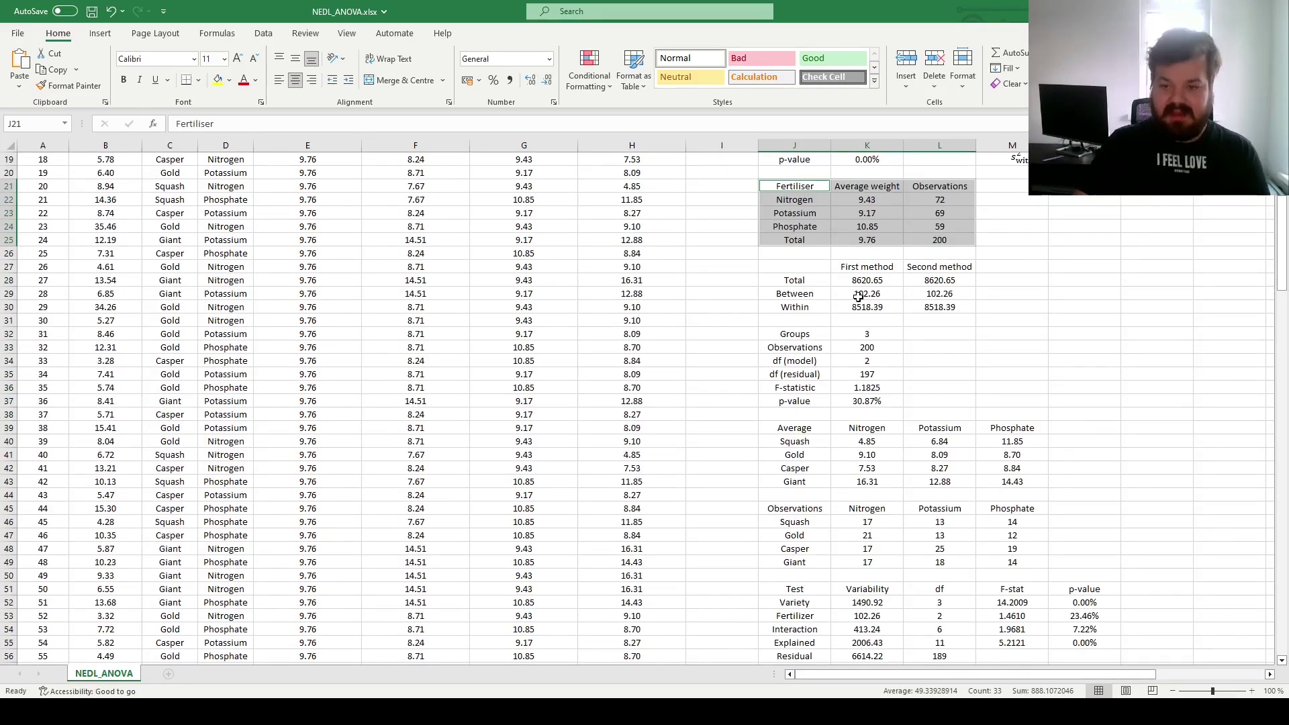
scroll(844, 346, "down", 6)
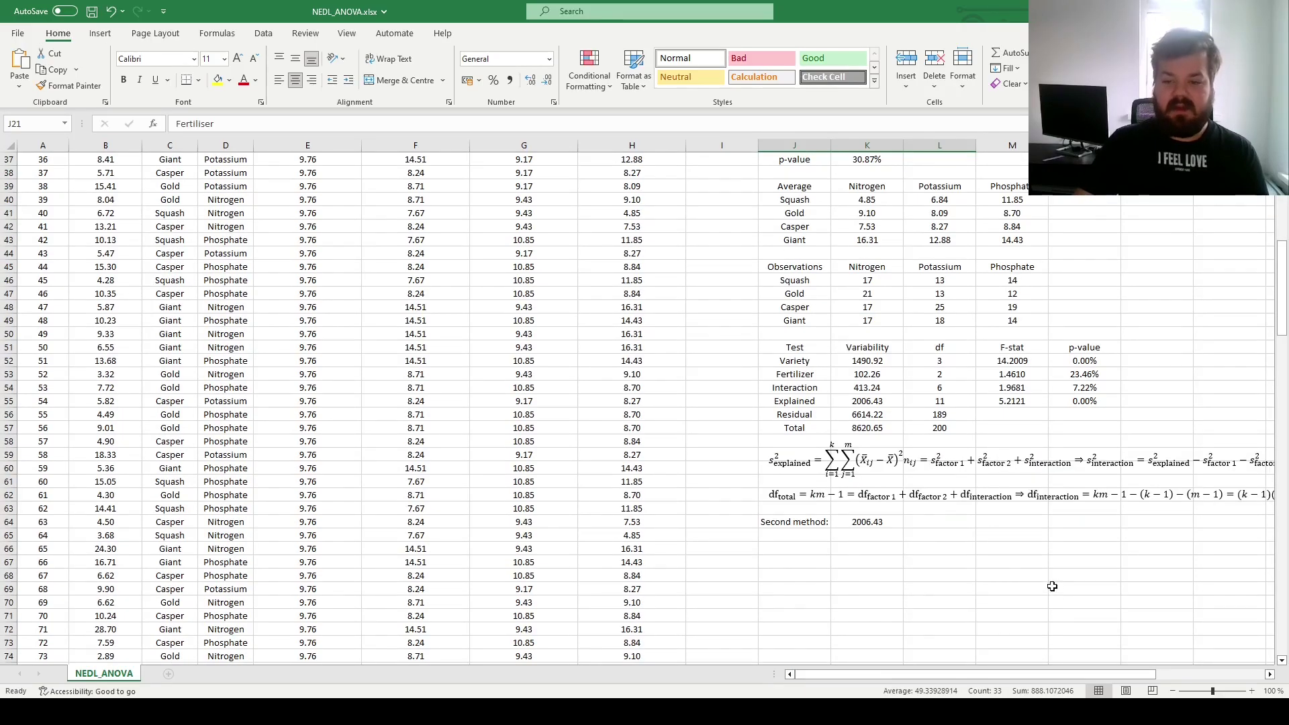
left_click(876, 363)
type("=")
scroll(877, 363, "up", 12)
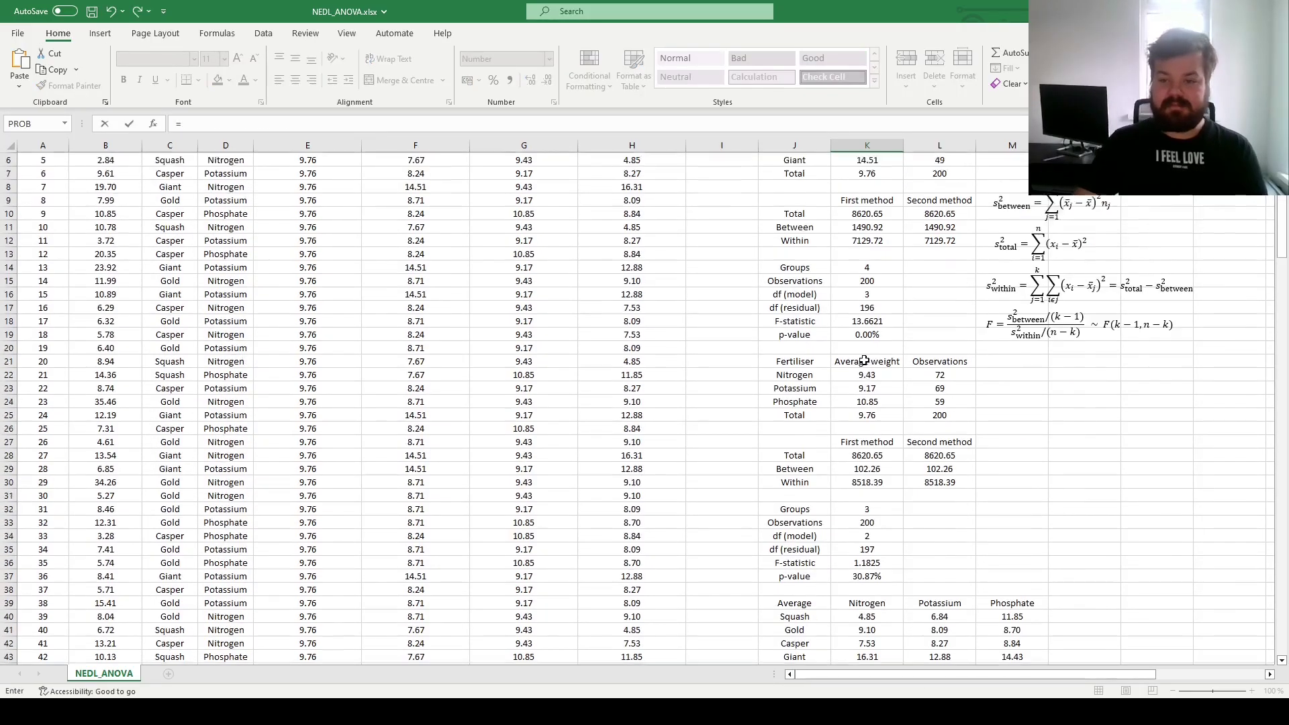
left_click(953, 295)
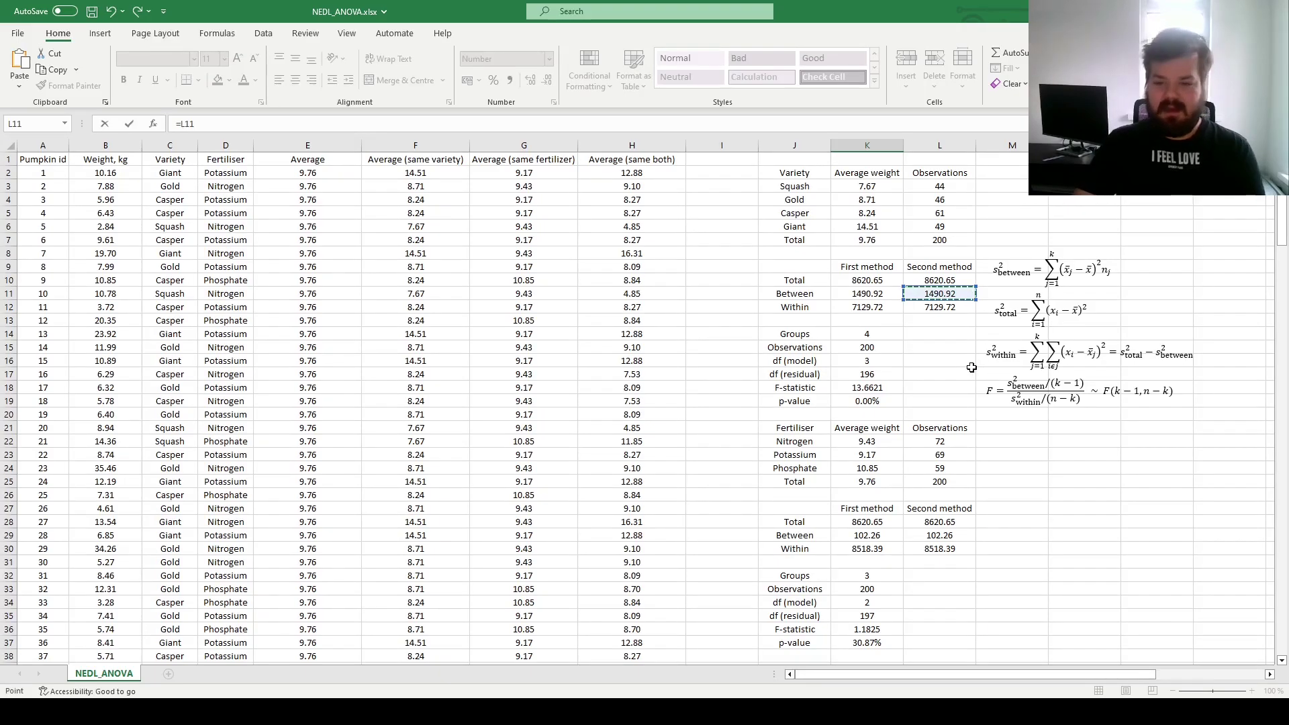
key("Return")
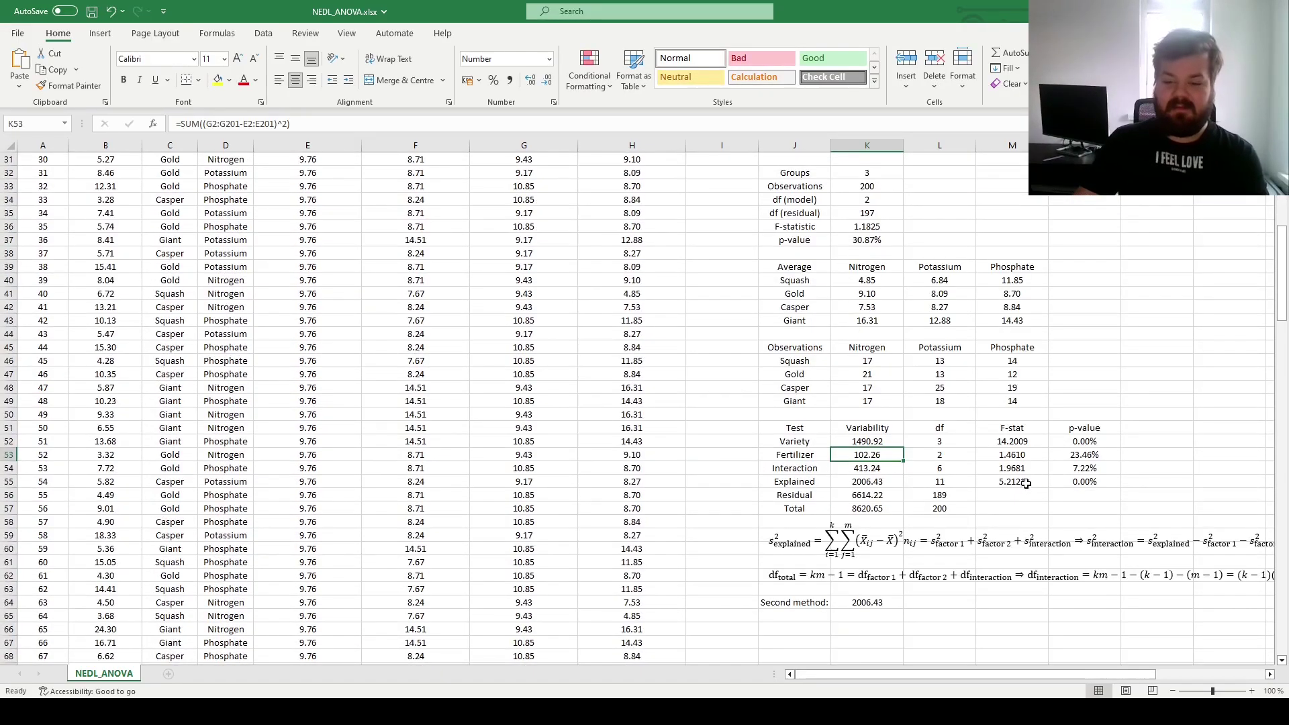
Set the Fertilizer variability in K53 to the second-method Between value with =L29.
type("=")
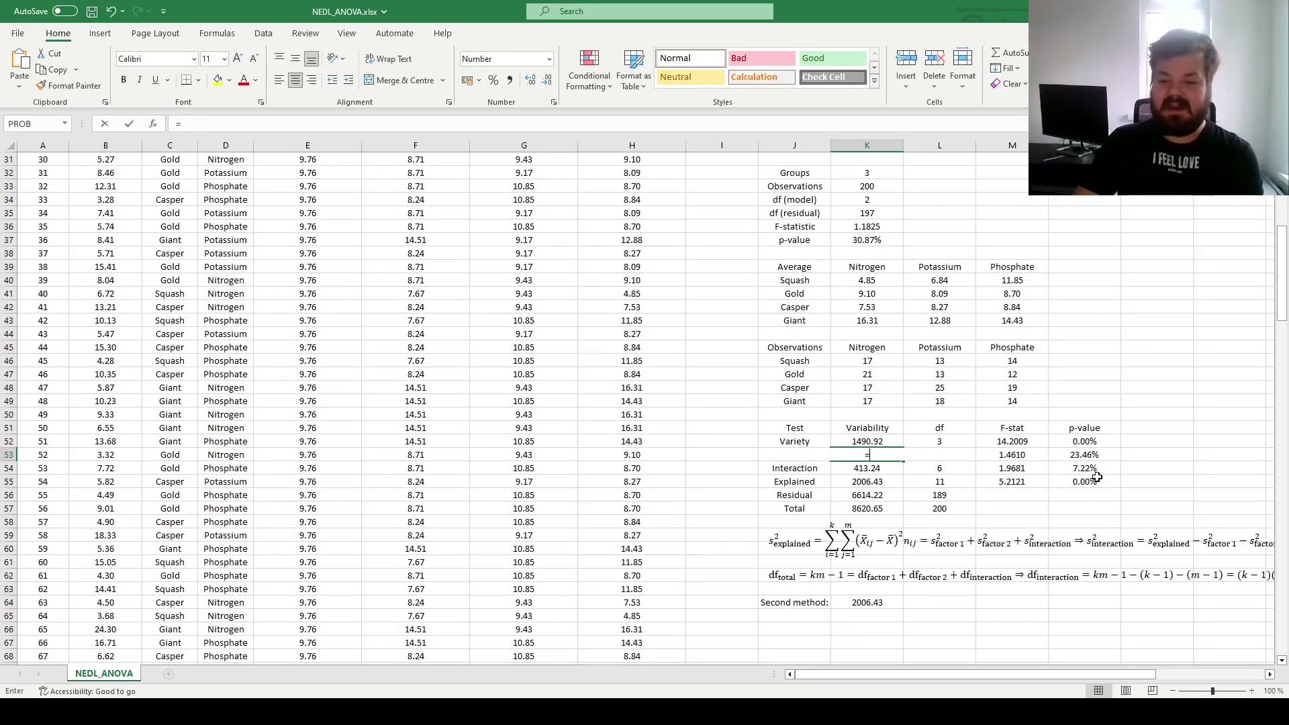
scroll(1075, 455, "up", 3)
scroll(1075, 455, "up", 4)
left_click(949, 415)
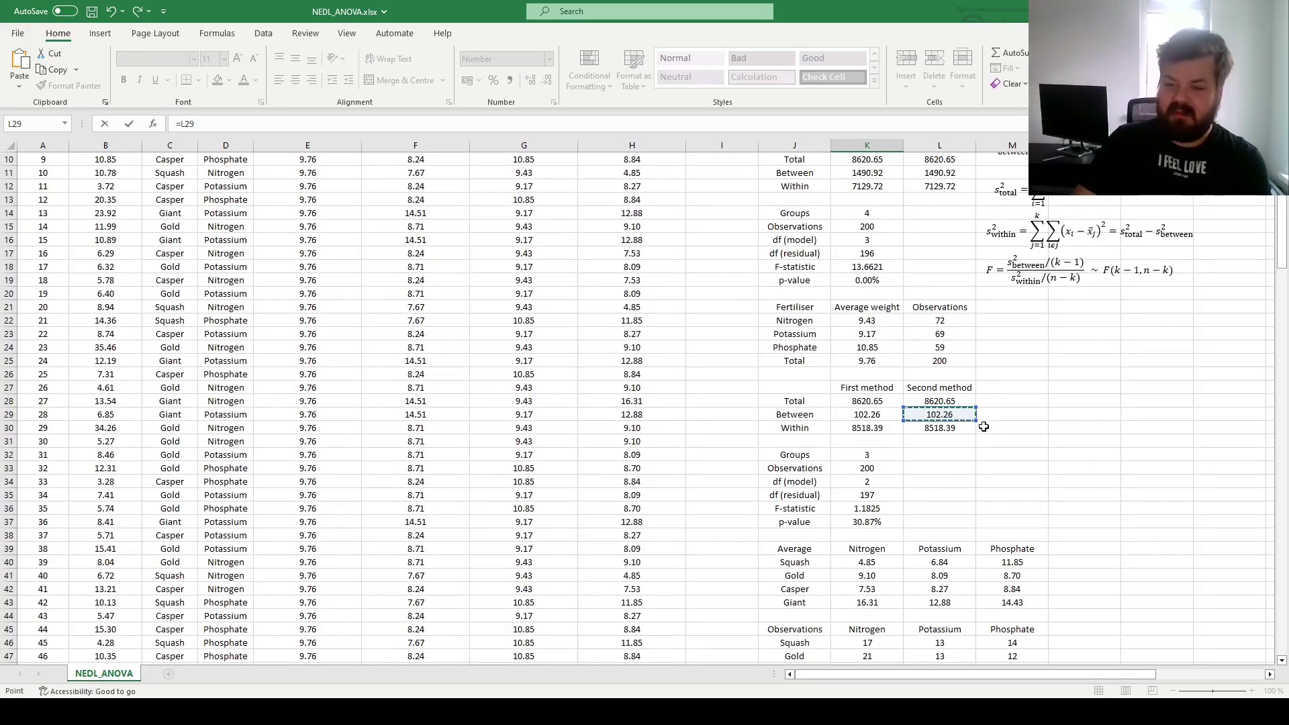
scroll(1050, 395, "down", 5)
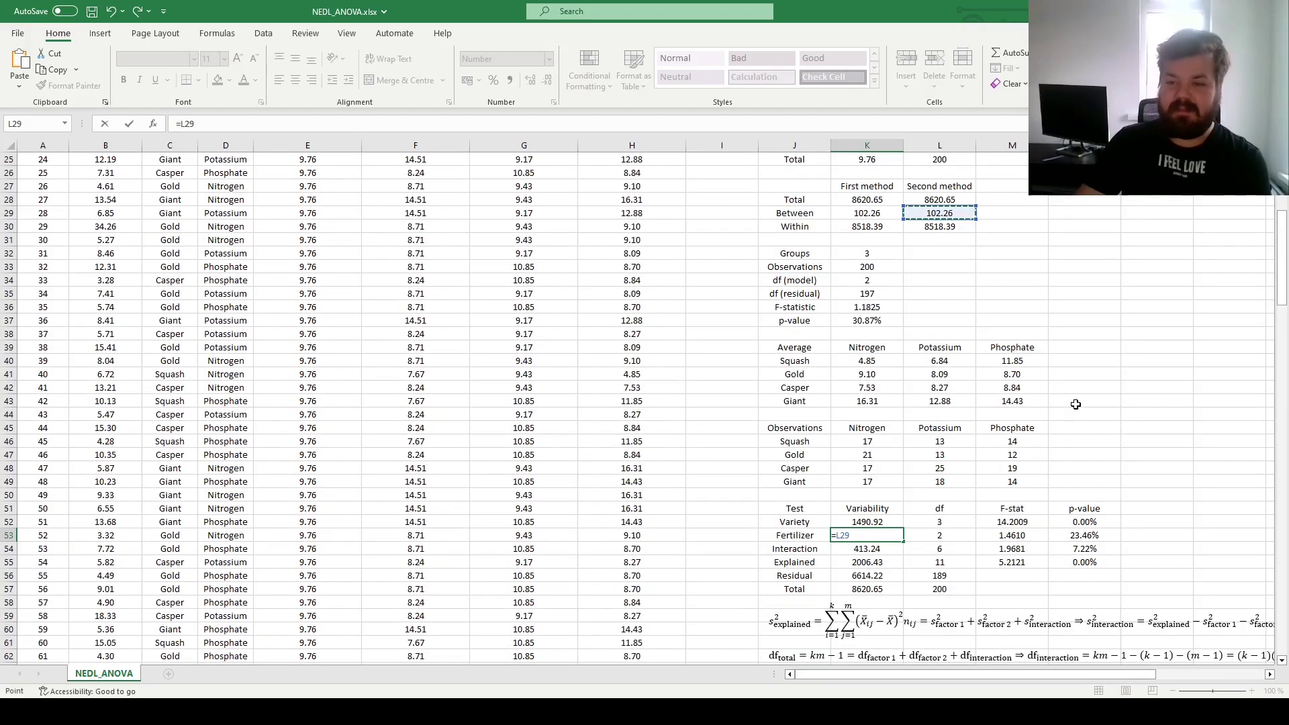
key("Return")
Inspect the Interaction variability formula in K54 and the observations per variety and fertiliser combination in K46:M49.
scroll(1048, 392, "down", 2)
scroll(1048, 393, "down", 1)
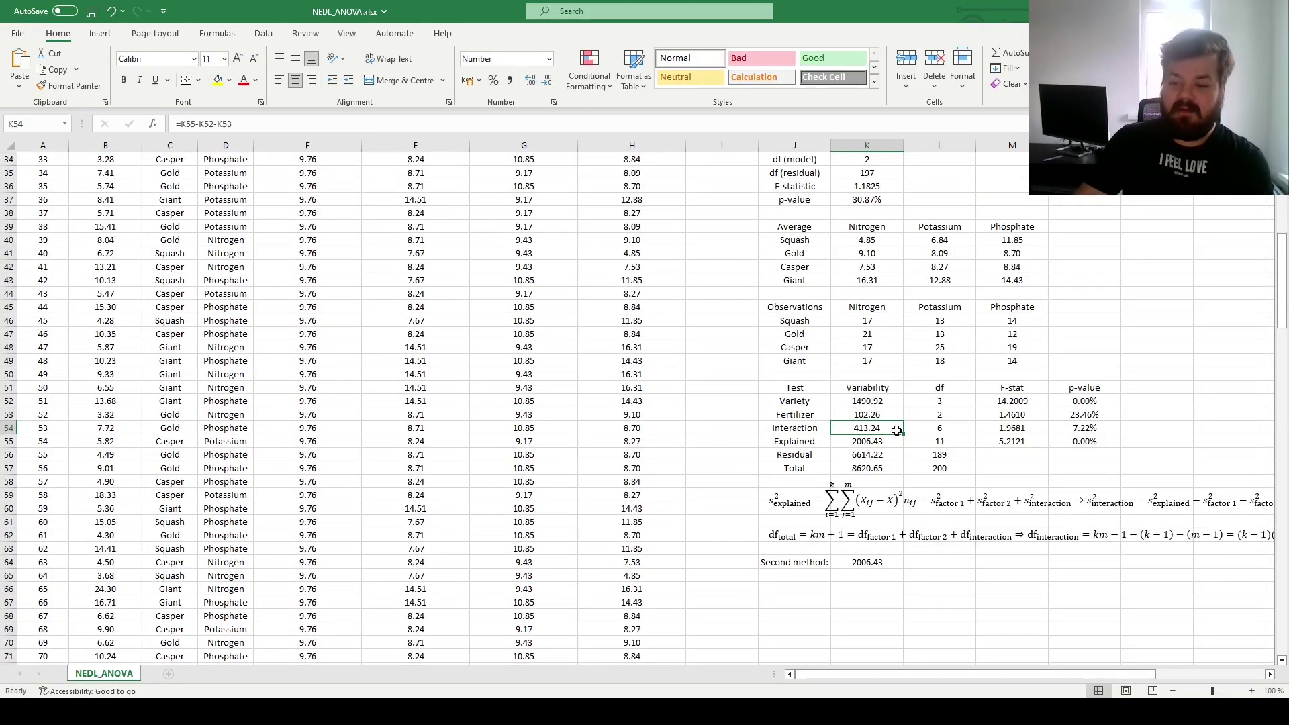
left_click(302, 126)
key("Escape")
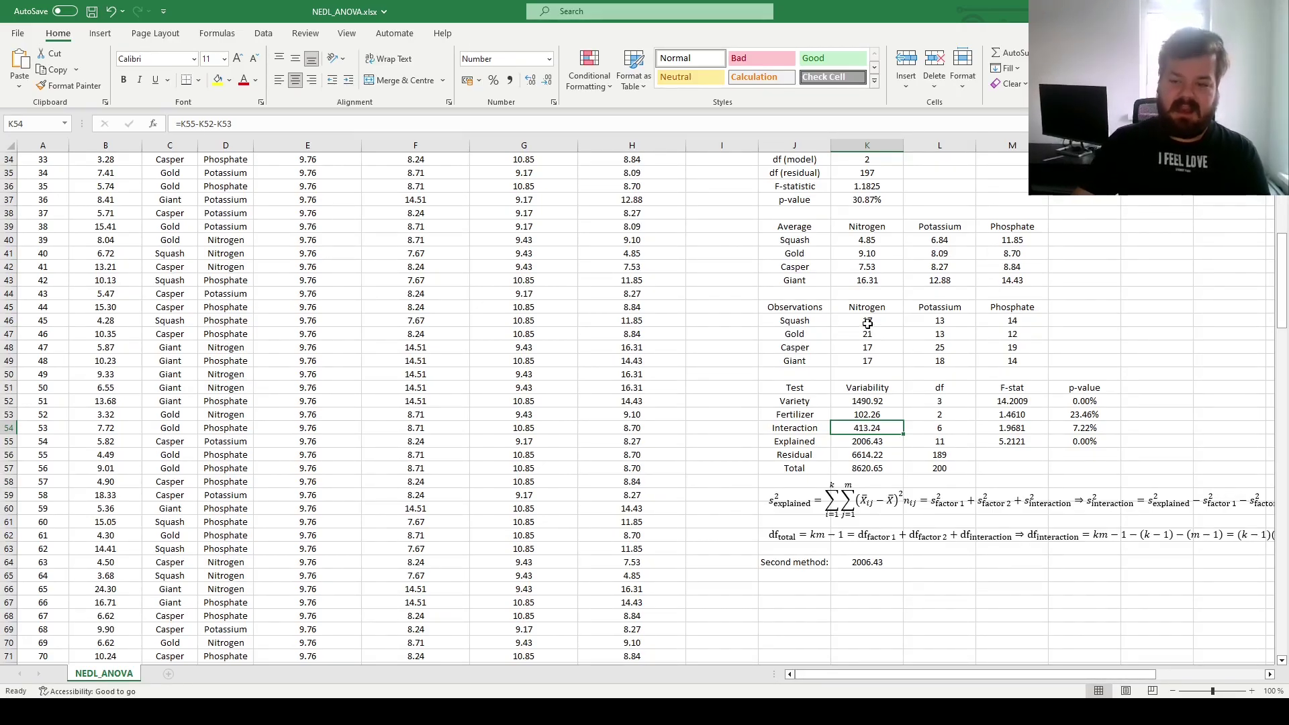
left_click_drag(868, 324, 1012, 361)
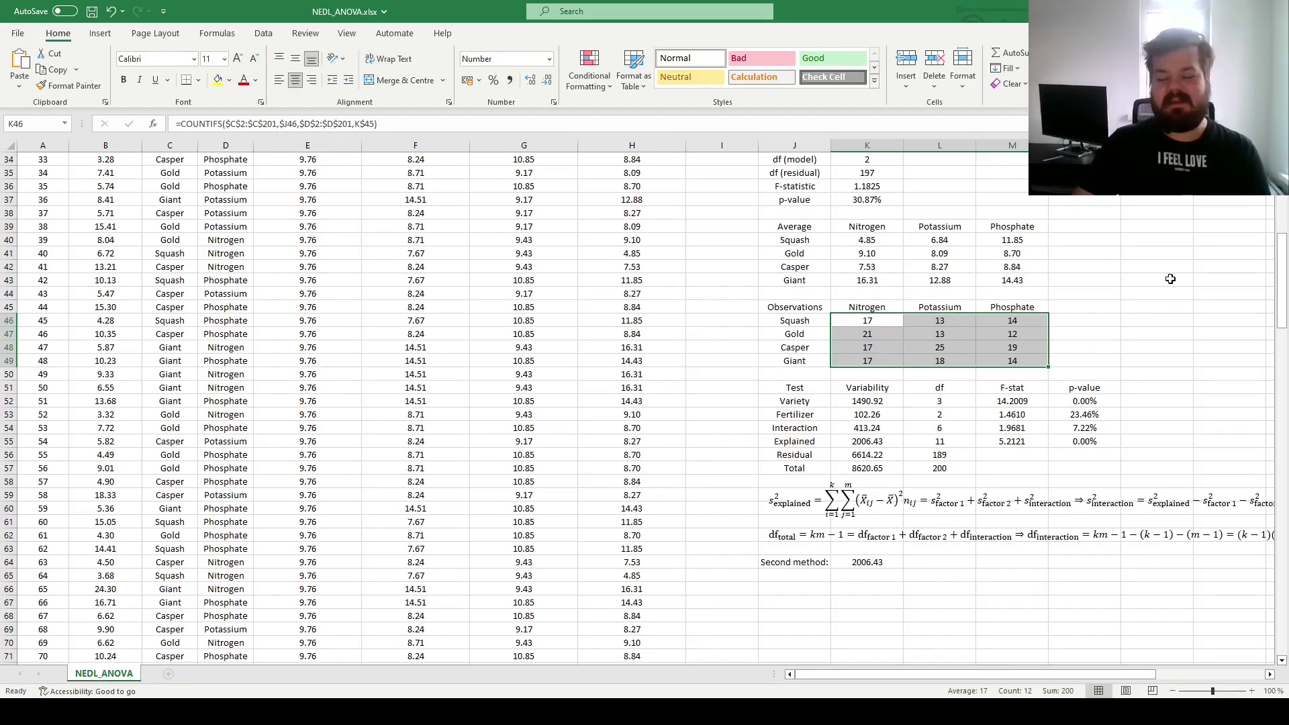
scroll(1164, 399, "up", 2)
scroll(1164, 400, "up", 5)
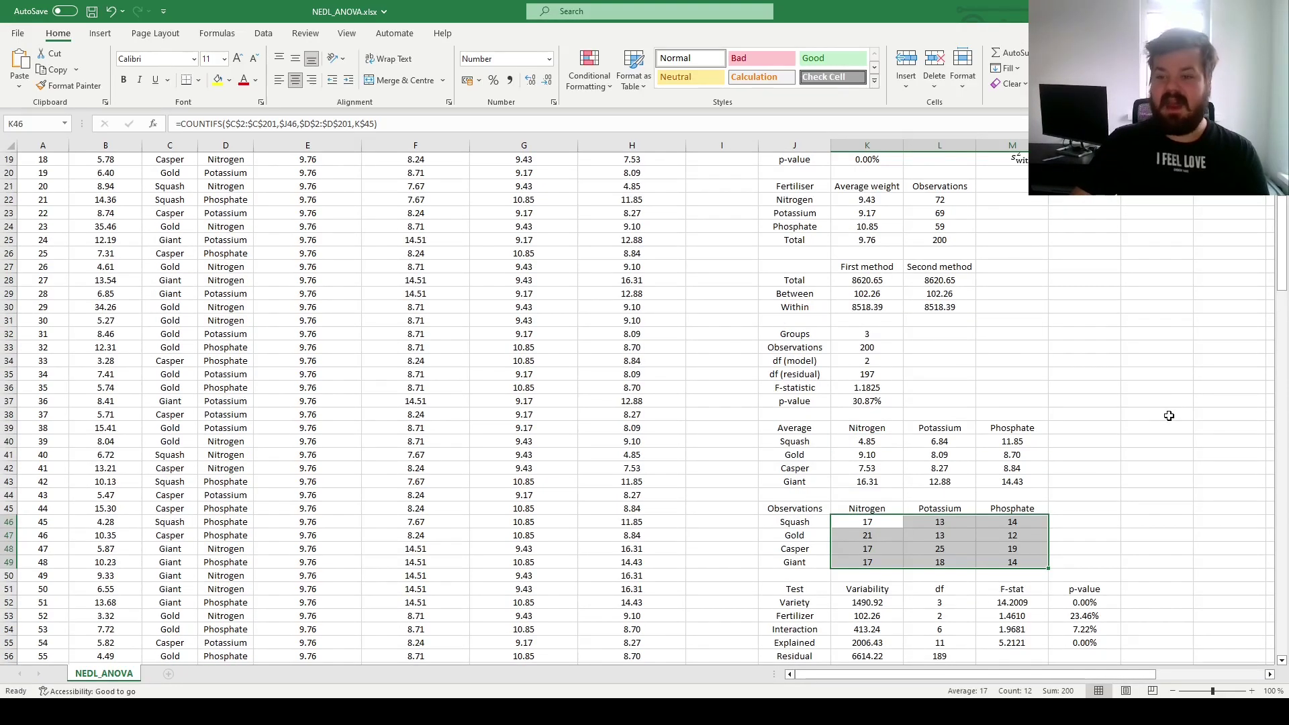
scroll(1148, 406, "down", 5)
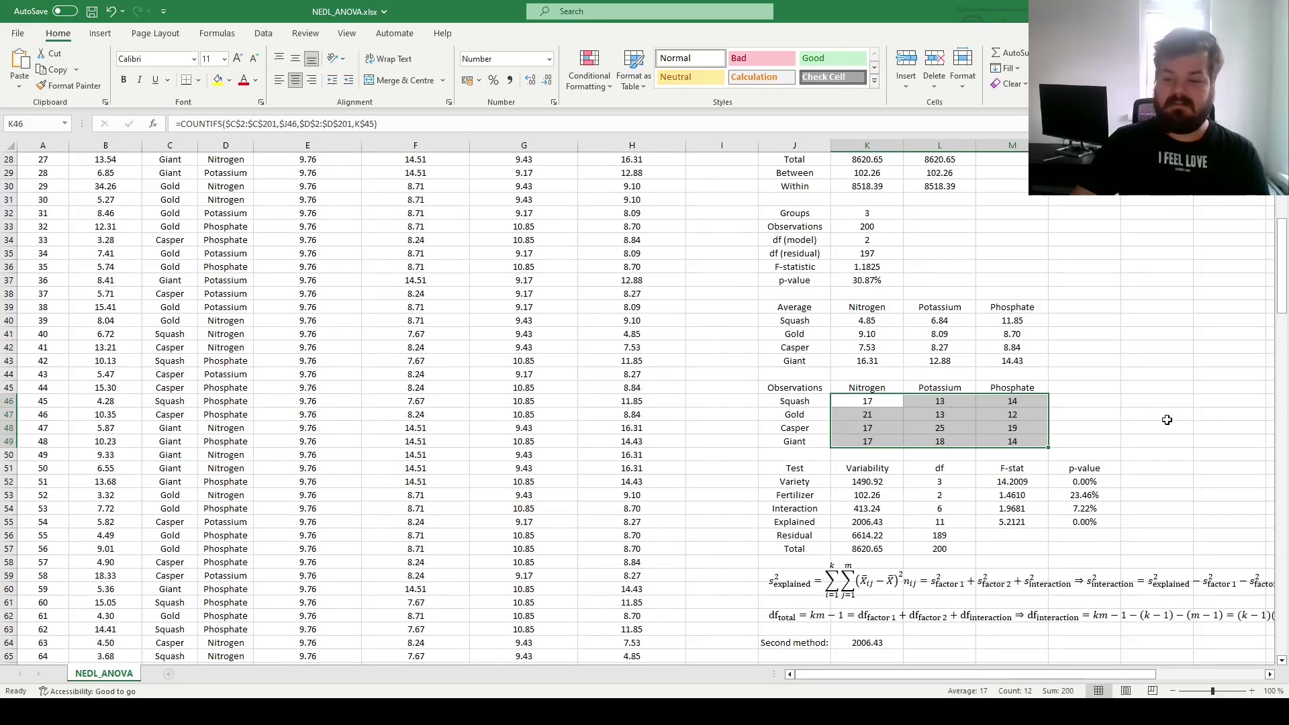